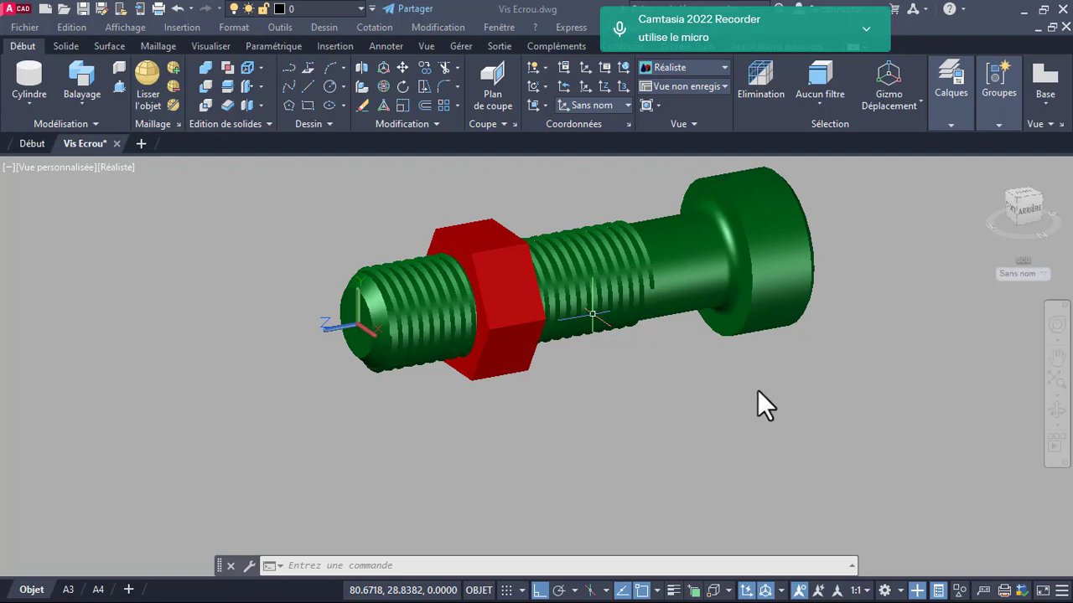
Examine the finished screw and nut assembly, its dimensioned A4 sheet, and the hexagon socket in the screw head
{"action": "scroll", "coordinate": [732, 350], "scroll_direction": "down", "scroll_amount": 2}
{"action": "scroll", "coordinate": [703, 199], "scroll_direction": "up", "scroll_amount": 1}
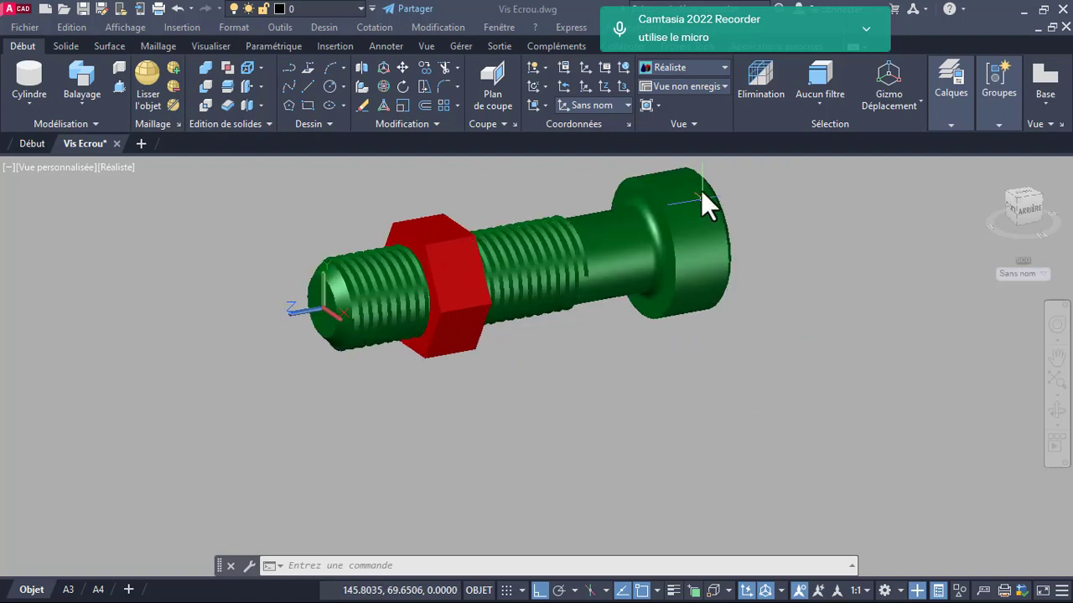
{"action": "scroll", "coordinate": [700, 190], "scroll_direction": "down", "scroll_amount": 2}
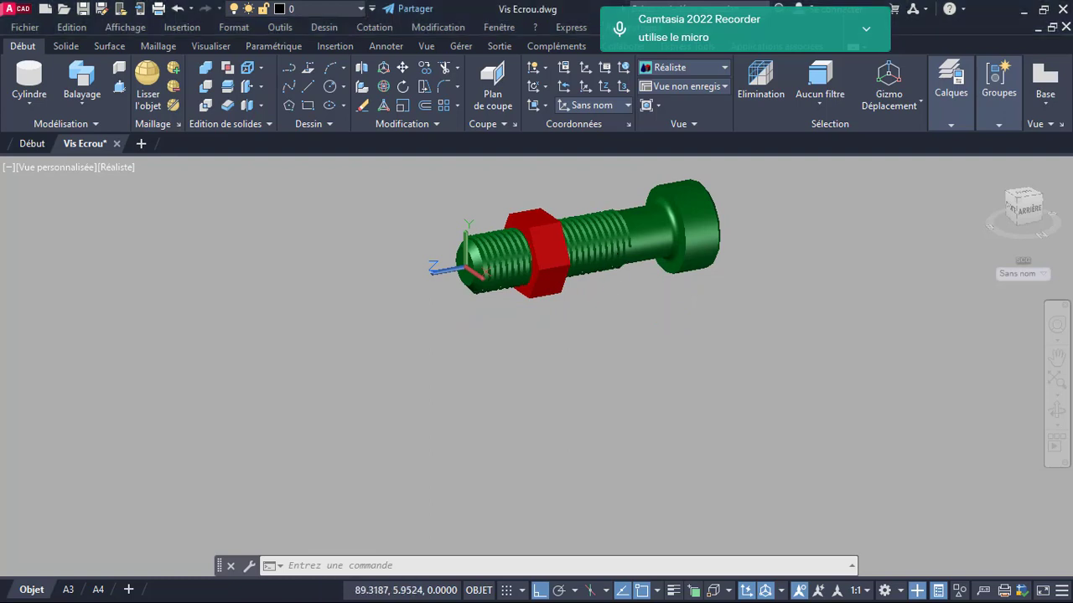
{"action": "middle_click_drag", "start_coordinate": [594, 230], "coordinate": [557, 334]}
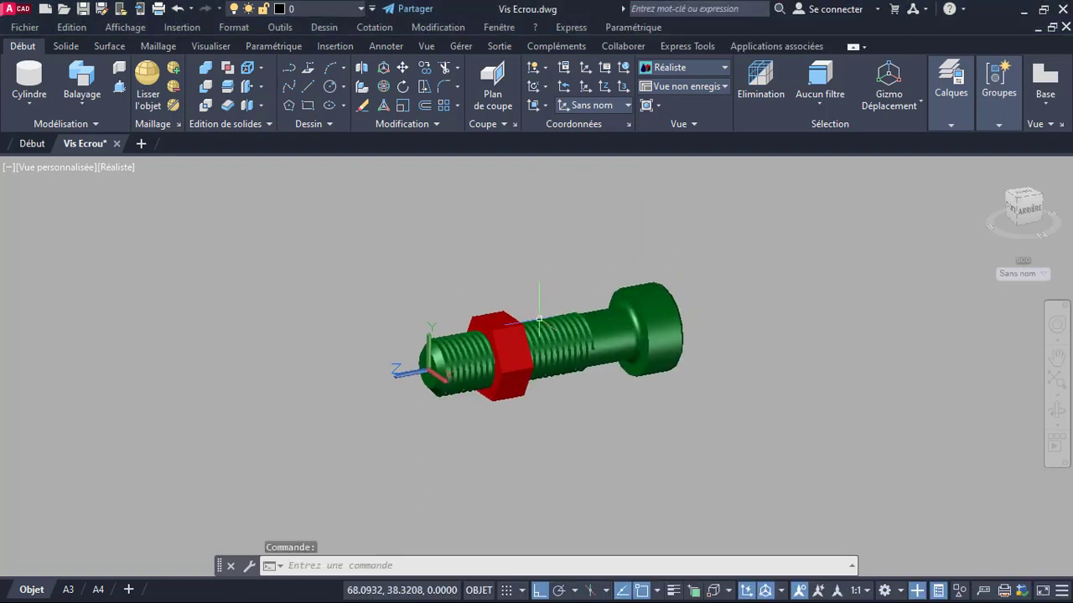
{"action": "scroll", "coordinate": [565, 370], "scroll_direction": "down", "scroll_amount": 3}
{"action": "scroll", "coordinate": [565, 370], "scroll_direction": "up", "scroll_amount": 4}
{"action": "scroll", "coordinate": [564, 370], "scroll_direction": "up", "scroll_amount": 2}
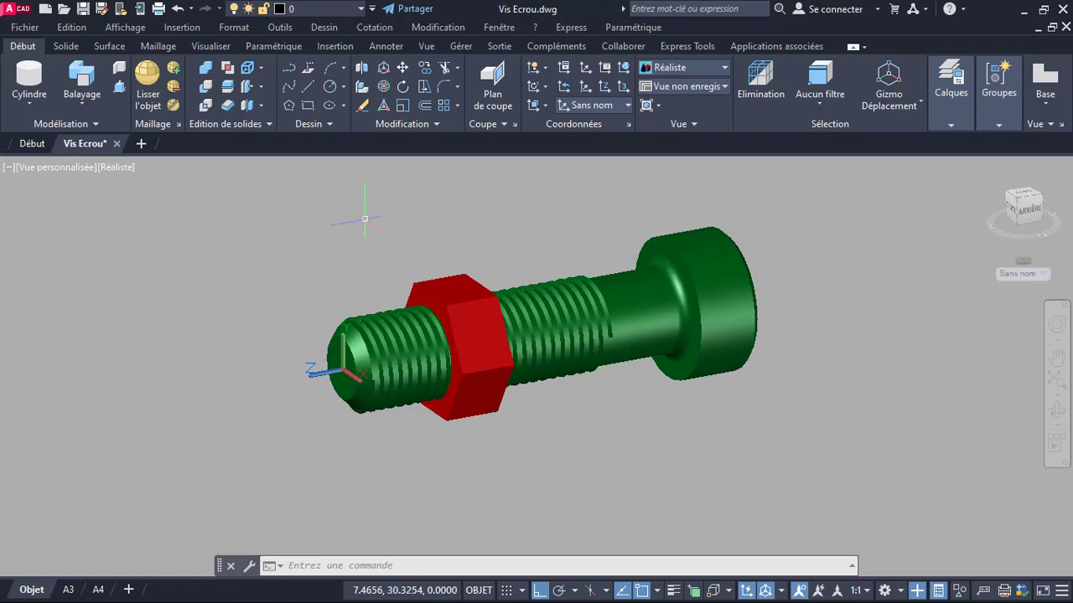
{"action": "middle_click_drag", "start_coordinate": [580, 316], "coordinate": [567, 339]}
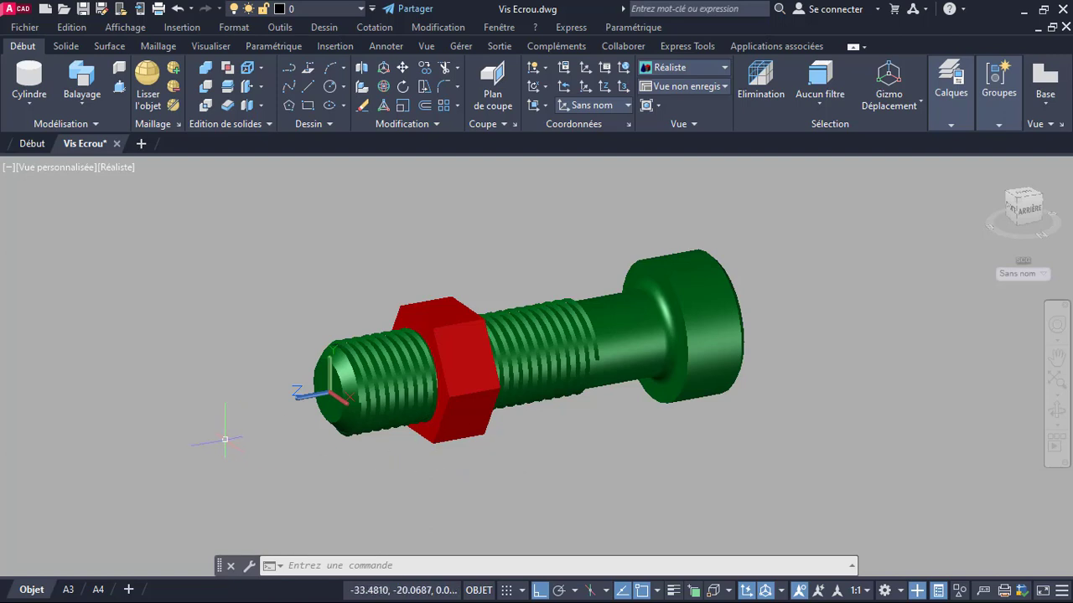
{"action": "left_click", "coordinate": [98, 590]}
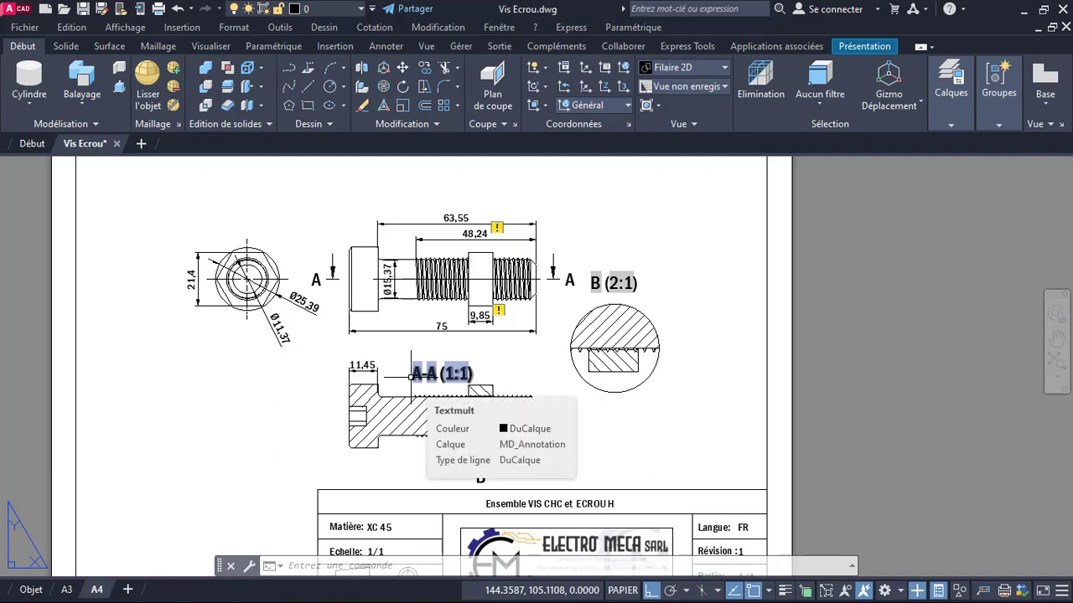
{"action": "left_click", "coordinate": [31, 590]}
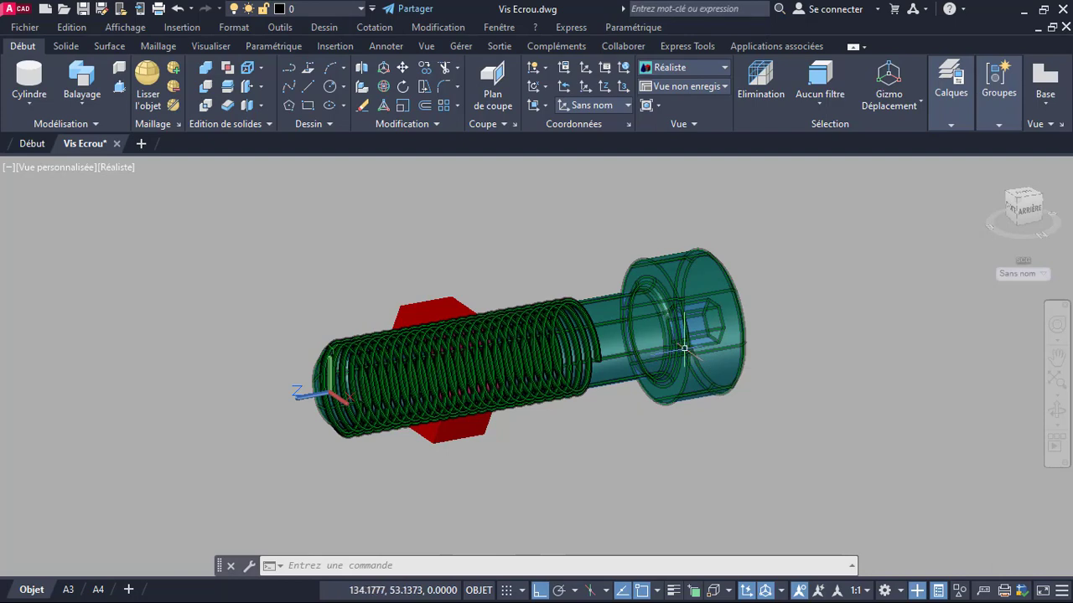
{"action": "mouse_move", "coordinate": [684, 349]}
{"action": "middle_mouse_down", "text": "shift"}
{"action": "mouse_move", "coordinate": [548, 364]}
{"action": "mouse_move", "coordinate": [529, 335]}
{"action": "middle_mouse_up", "text": "shift"}
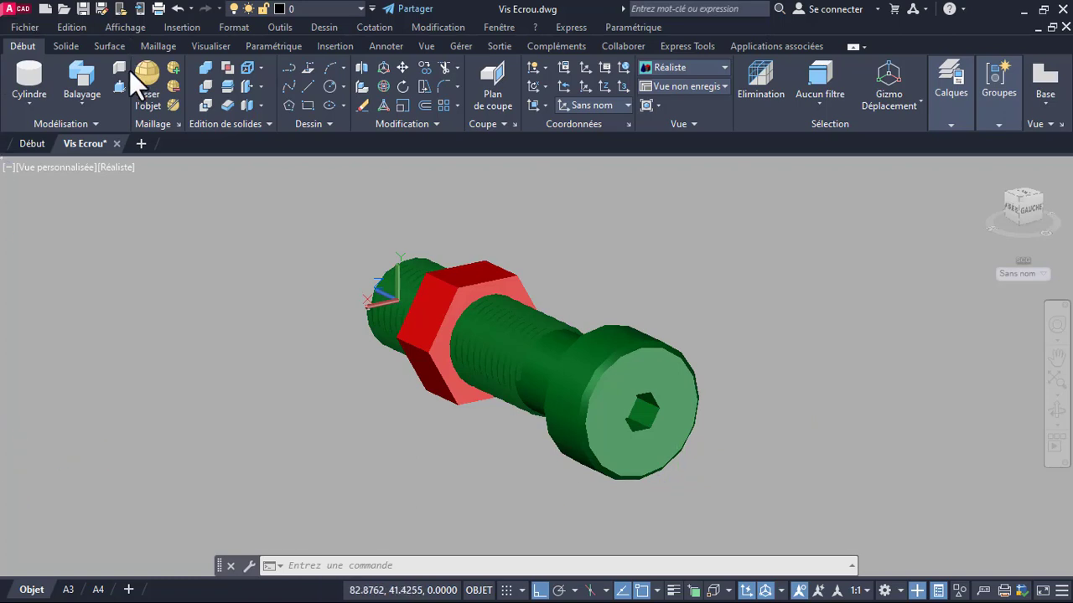
Start a new drawing and create two layers named vis and ecrou
{"action": "left_click", "coordinate": [142, 144]}
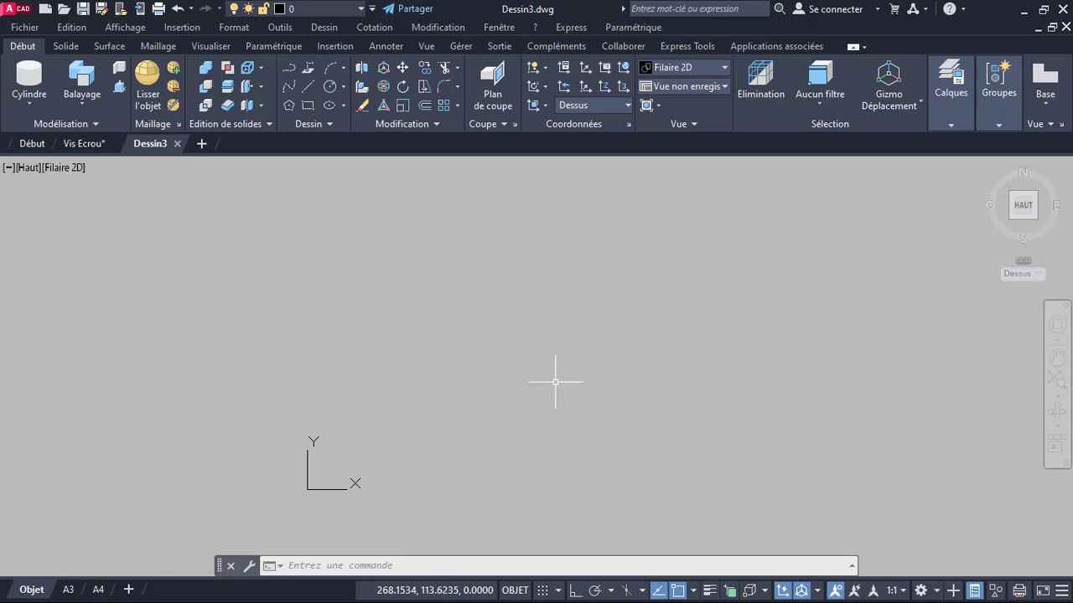
{"action": "left_click", "coordinate": [950, 124]}
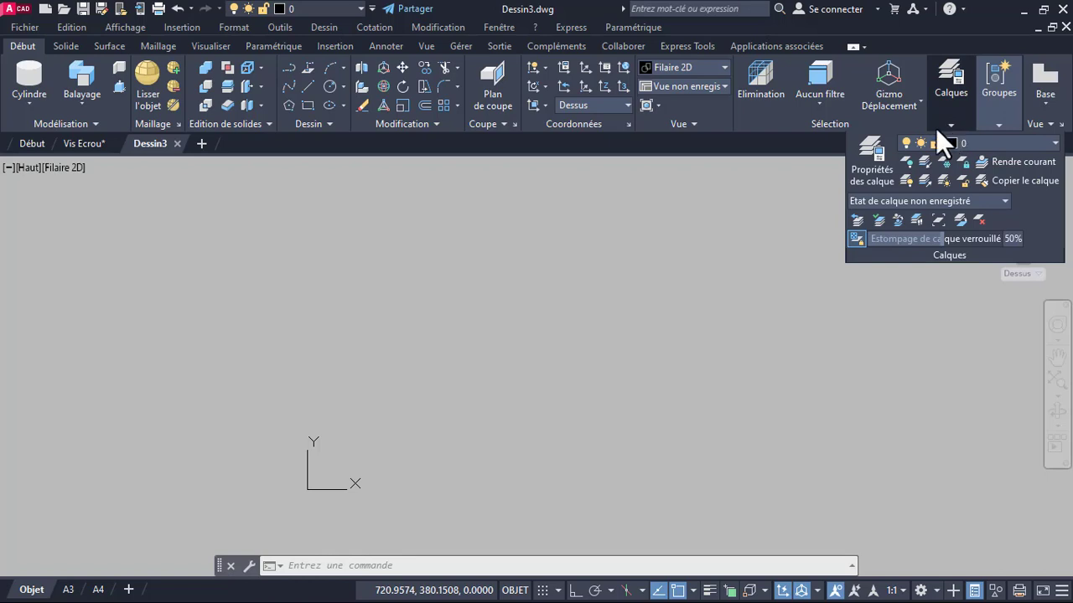
{"action": "left_click", "coordinate": [876, 157]}
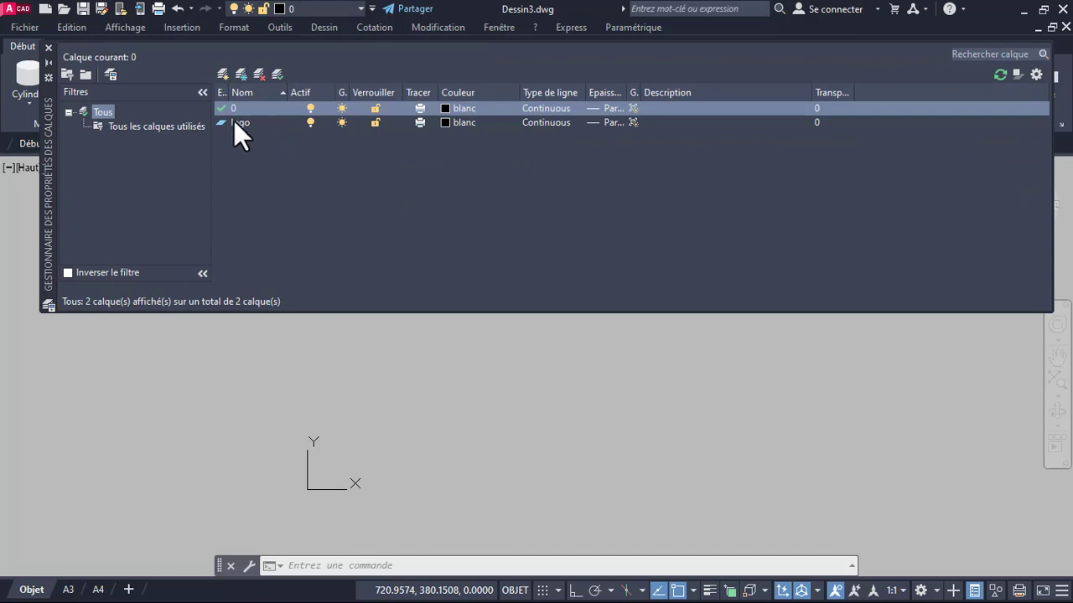
{"action": "left_click", "coordinate": [223, 76]}
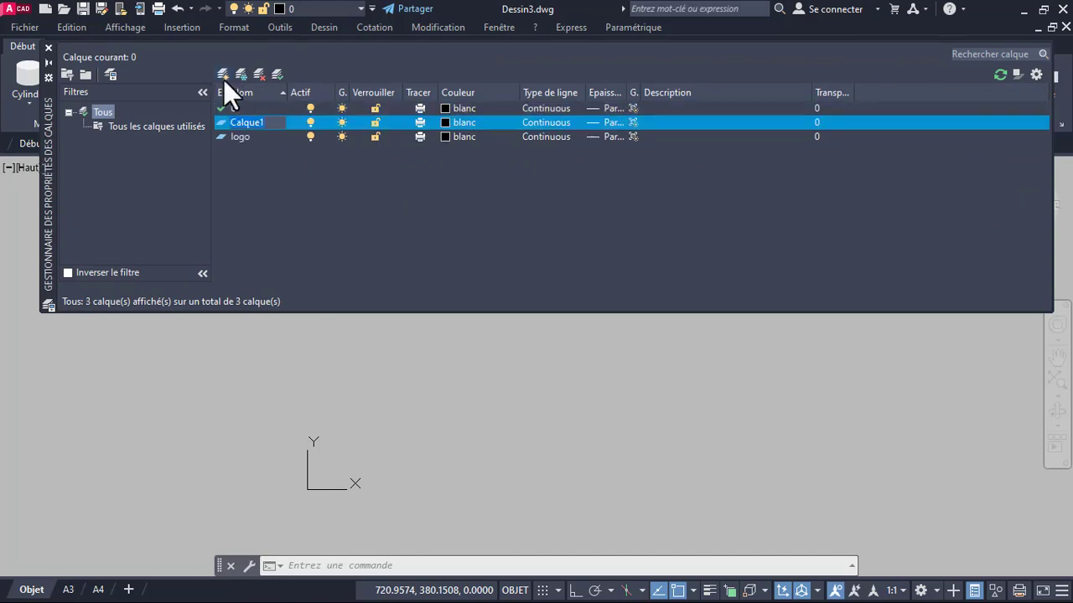
{"action": "type", "text": "vis"}
{"action": "key", "text": "Return"}
{"action": "left_click", "coordinate": [222, 76]}
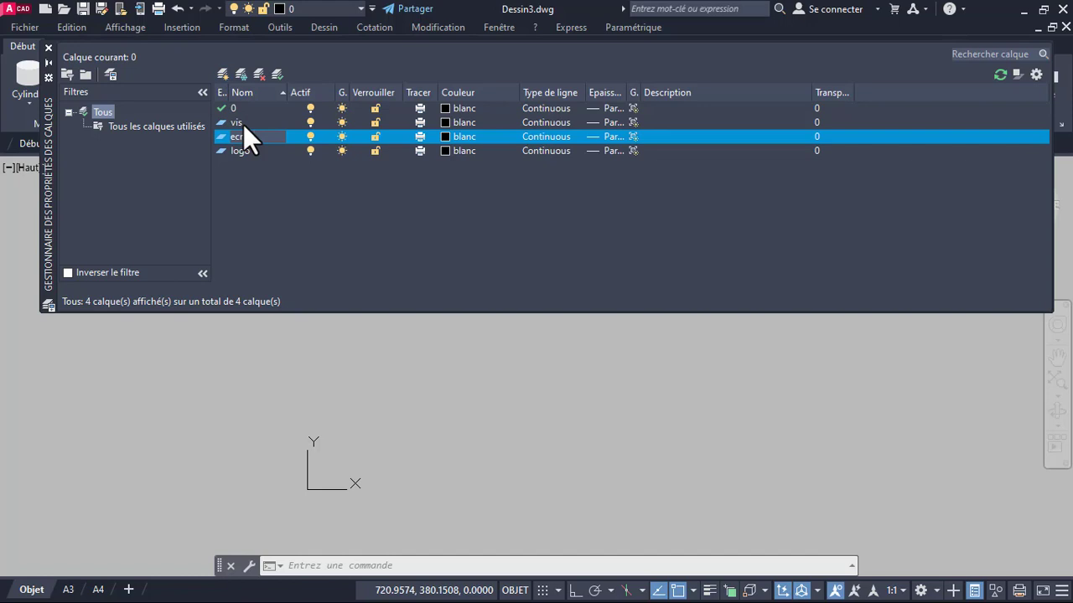
{"action": "type", "text": "ecrou"}
Set the vis layer's colour to red, index 10
{"action": "left_click", "coordinate": [445, 122]}
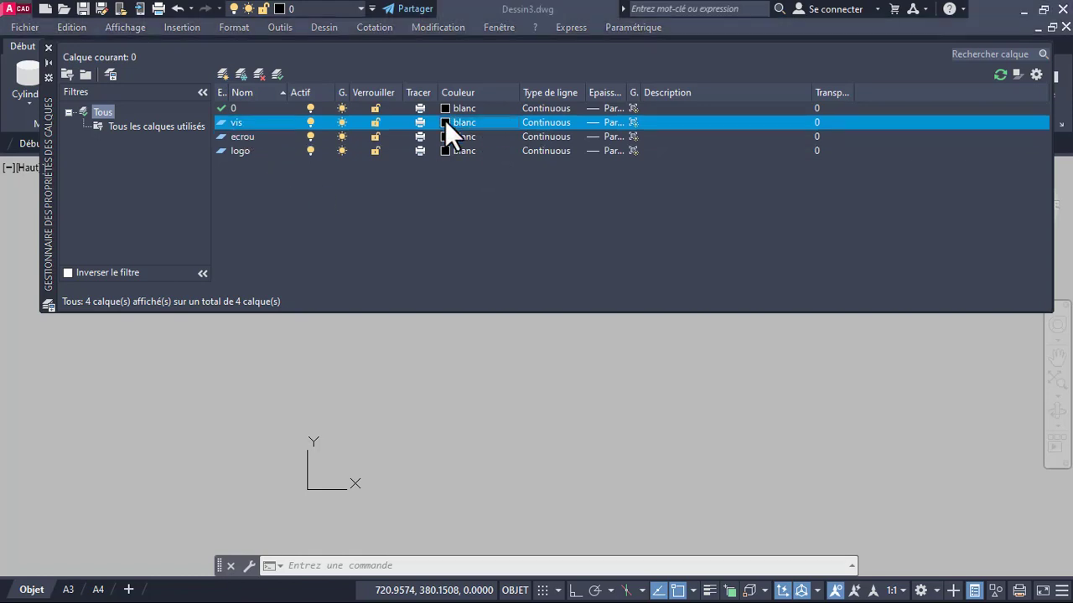
{"action": "left_click", "coordinate": [445, 122]}
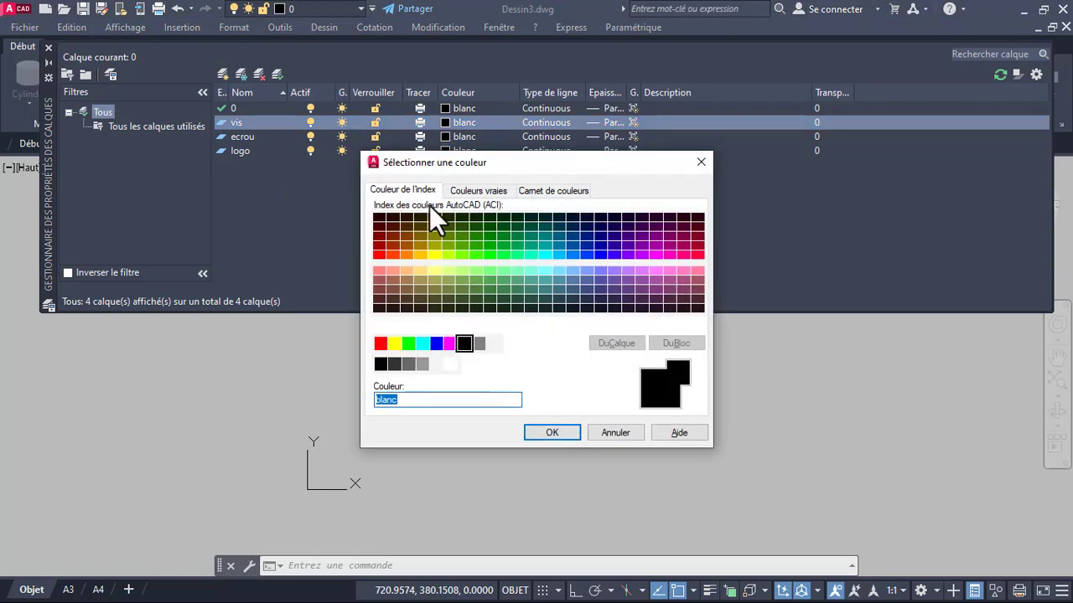
{"action": "left_click", "coordinate": [379, 255]}
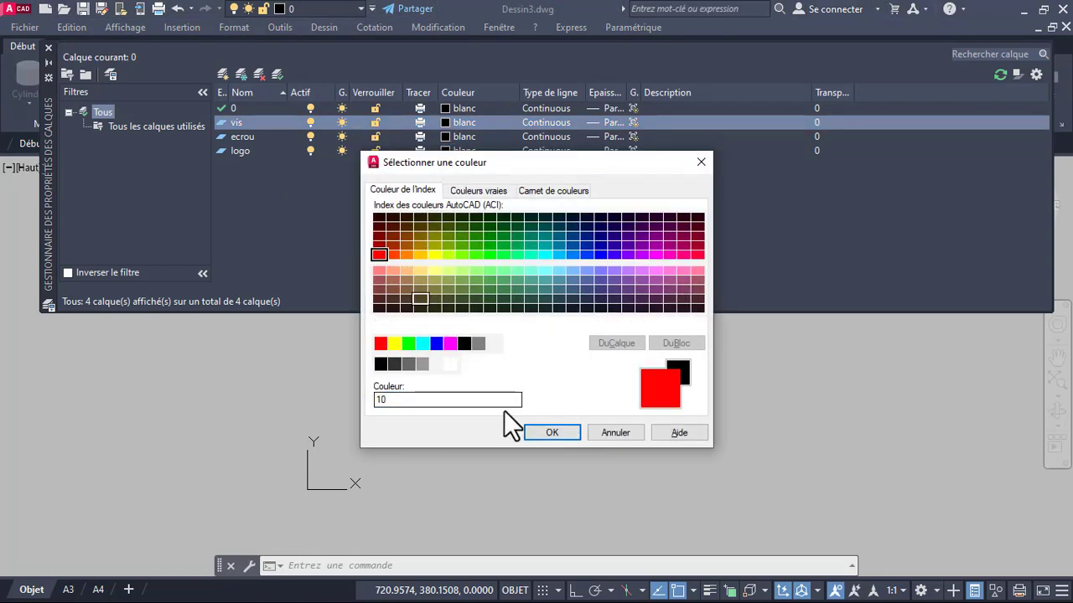
{"action": "left_click", "coordinate": [546, 433]}
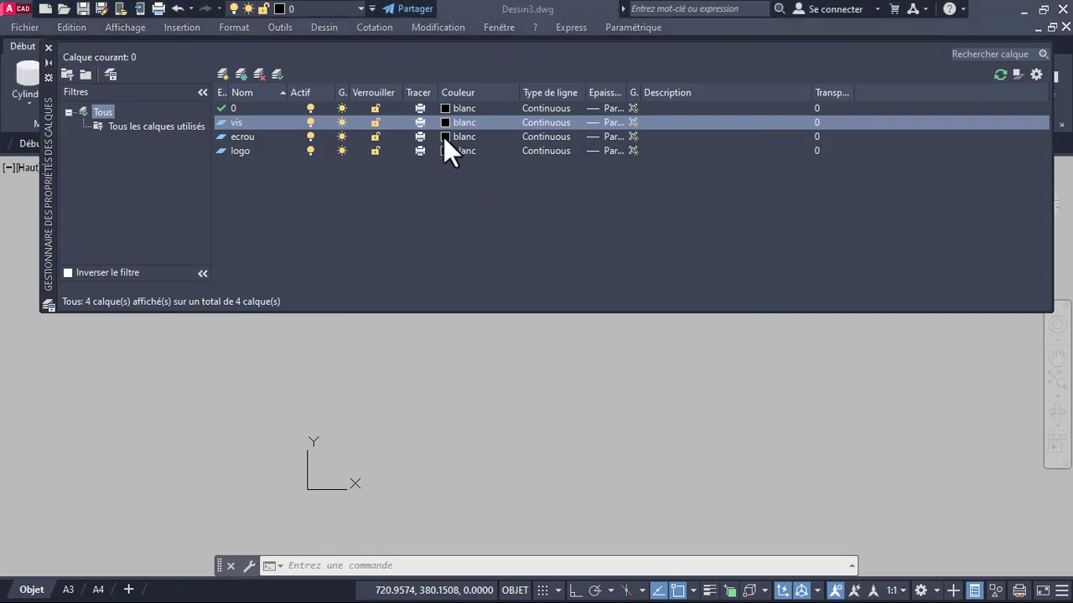
Set the ecrou layer's colour to green, index 100, and close the layer properties manager
{"action": "left_click", "coordinate": [443, 137]}
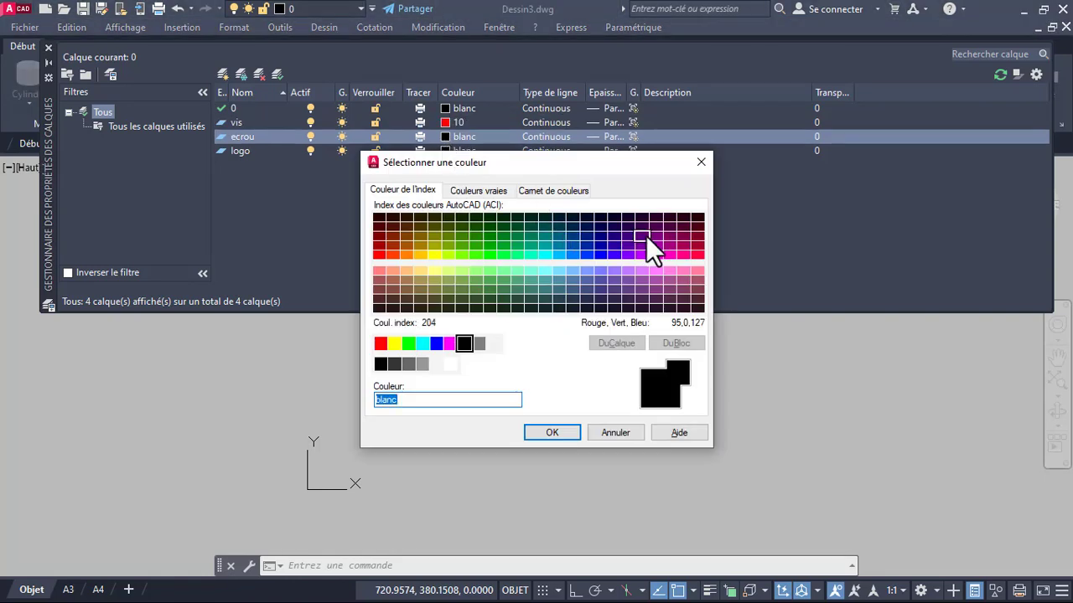
{"action": "left_click", "coordinate": [502, 256]}
{"action": "left_click", "coordinate": [562, 431]}
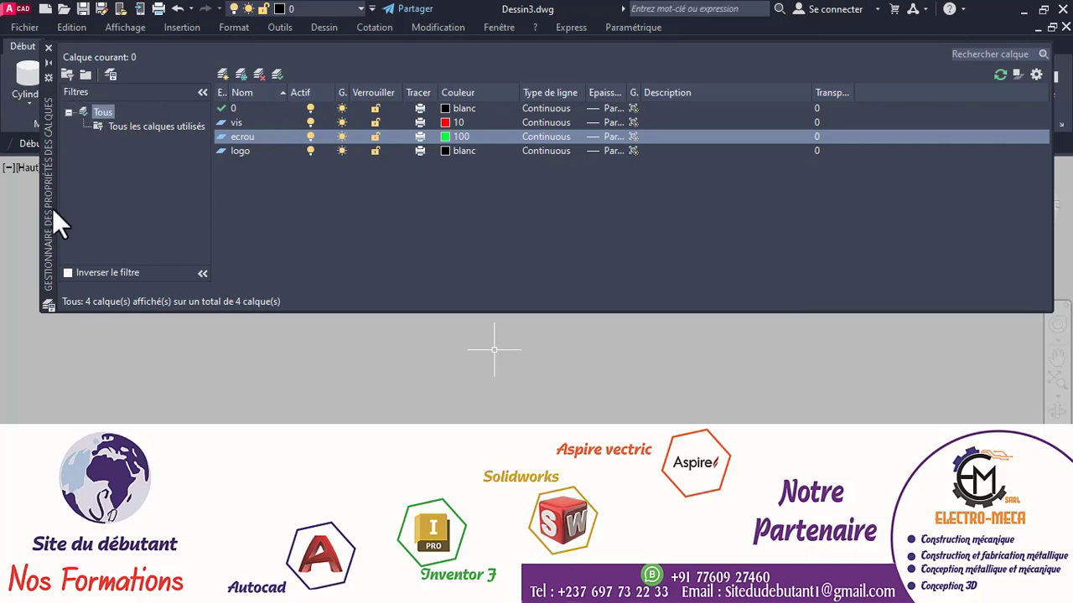
{"action": "left_click_drag", "start_coordinate": [48, 162], "coordinate": [50, 245]}
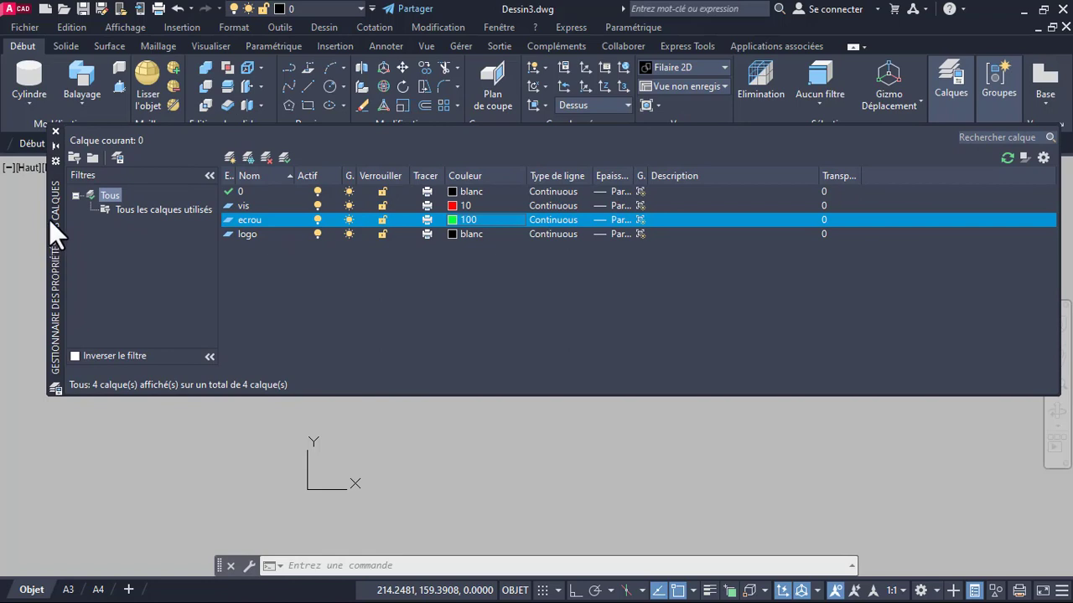
{"action": "left_click", "coordinate": [55, 132]}
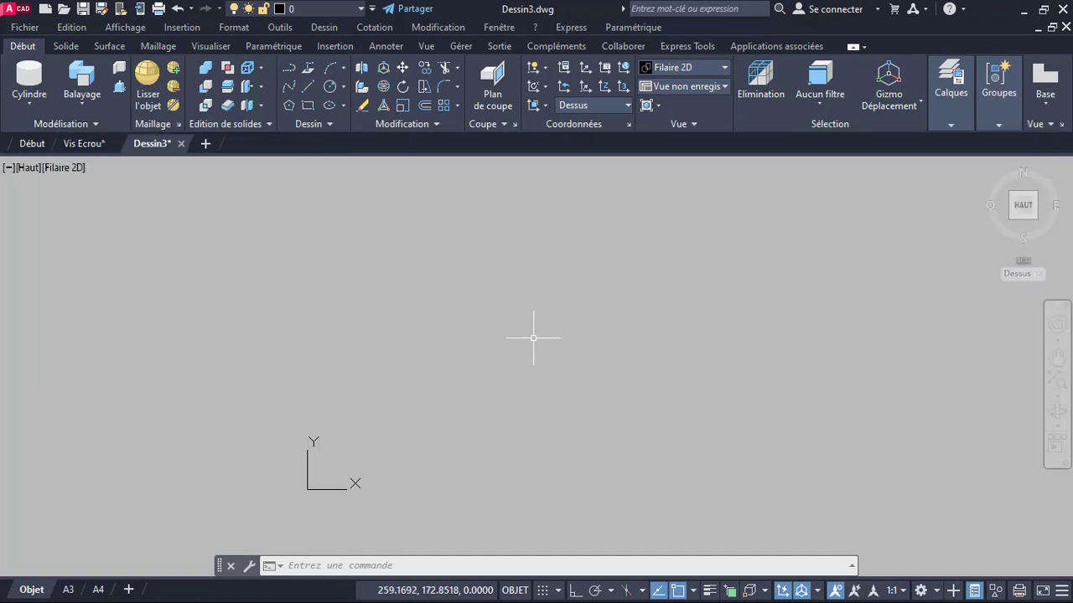
Make the vis layer current
{"action": "left_click", "coordinate": [950, 124]}
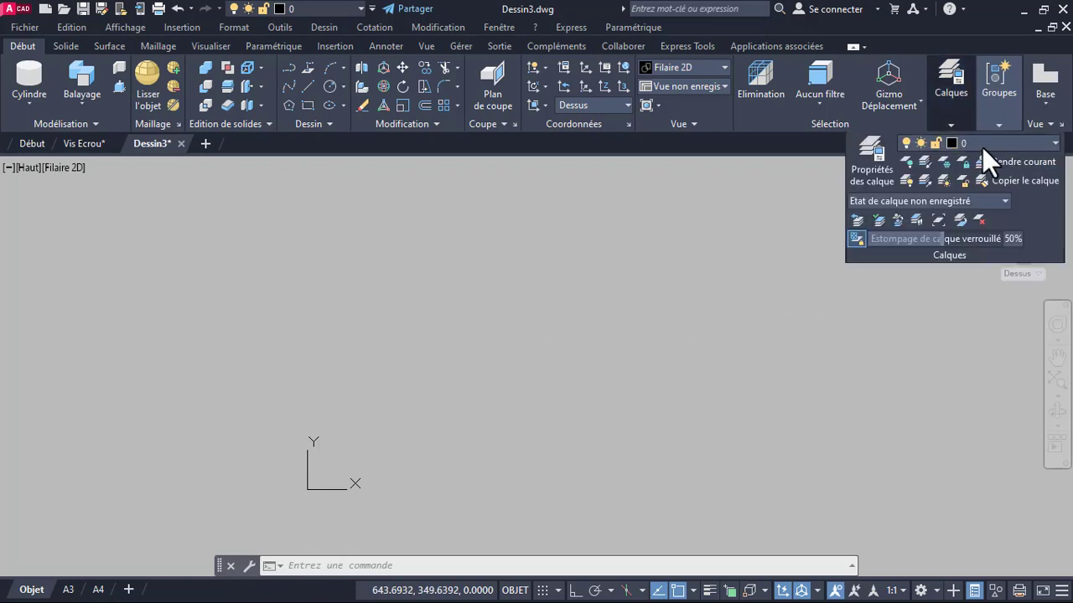
{"action": "left_click", "coordinate": [982, 147]}
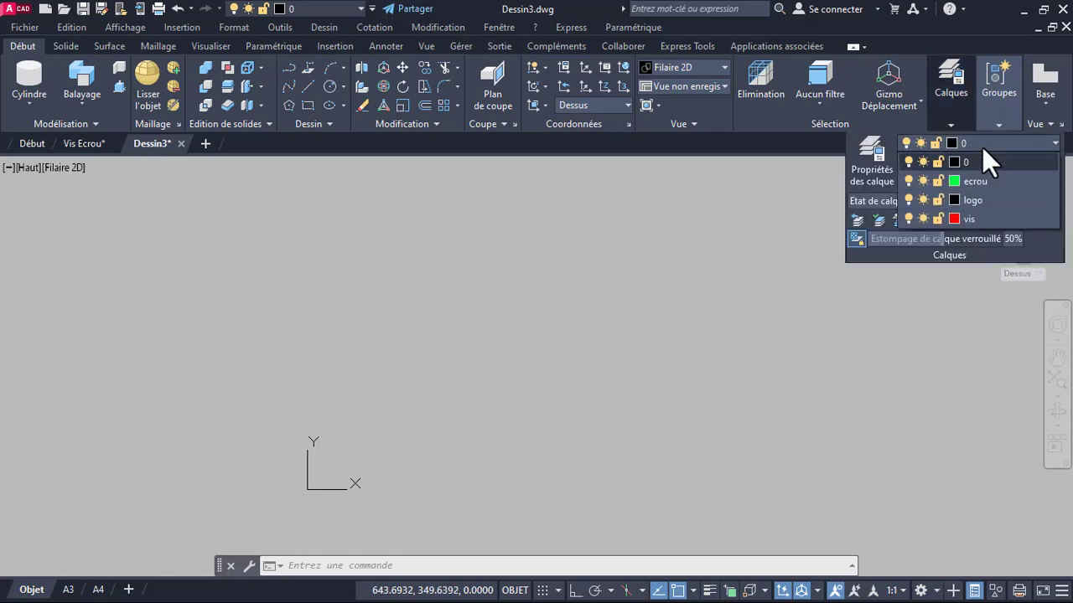
{"action": "left_click", "coordinate": [972, 220]}
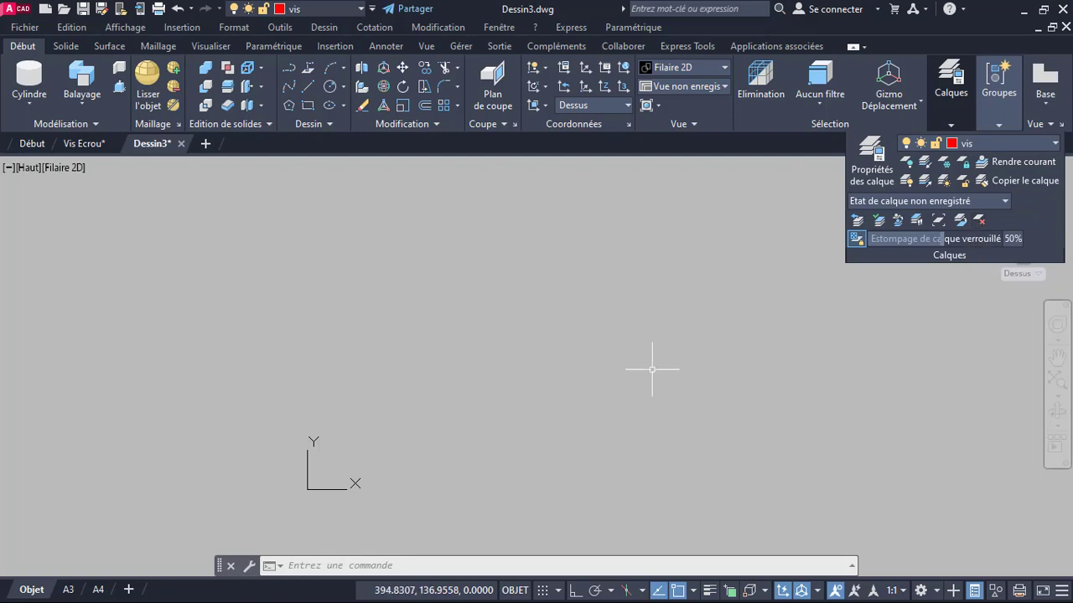
{"action": "left_click", "coordinate": [967, 117]}
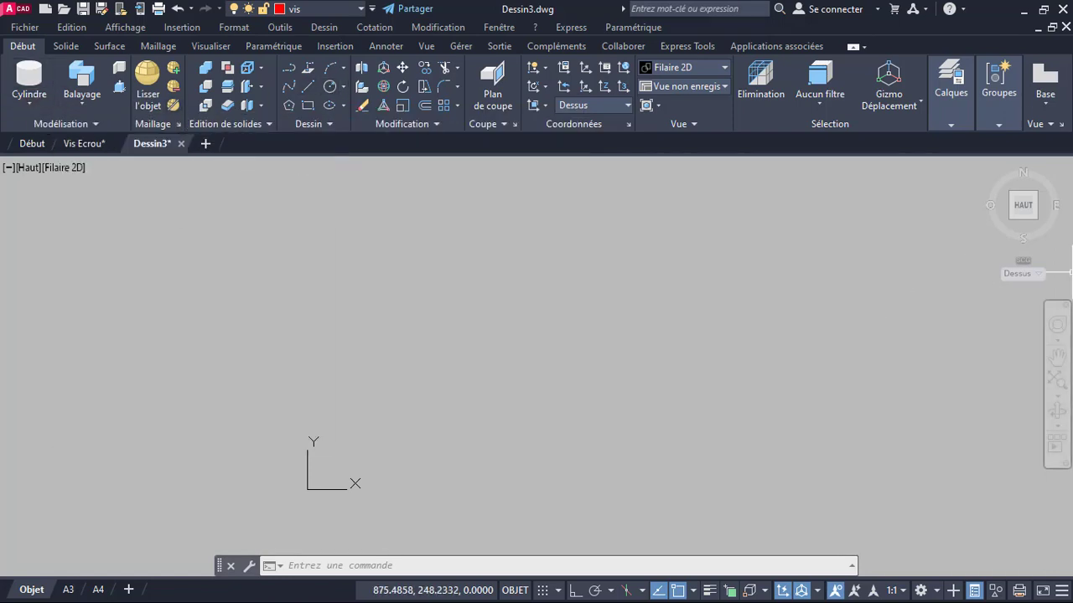
Switch to the right-side view (Droite) and set the coordinate system to Droite
{"action": "left_click_drag", "start_coordinate": [1048, 220], "coordinate": [1052, 222]}
{"action": "left_click", "coordinate": [1048, 219]}
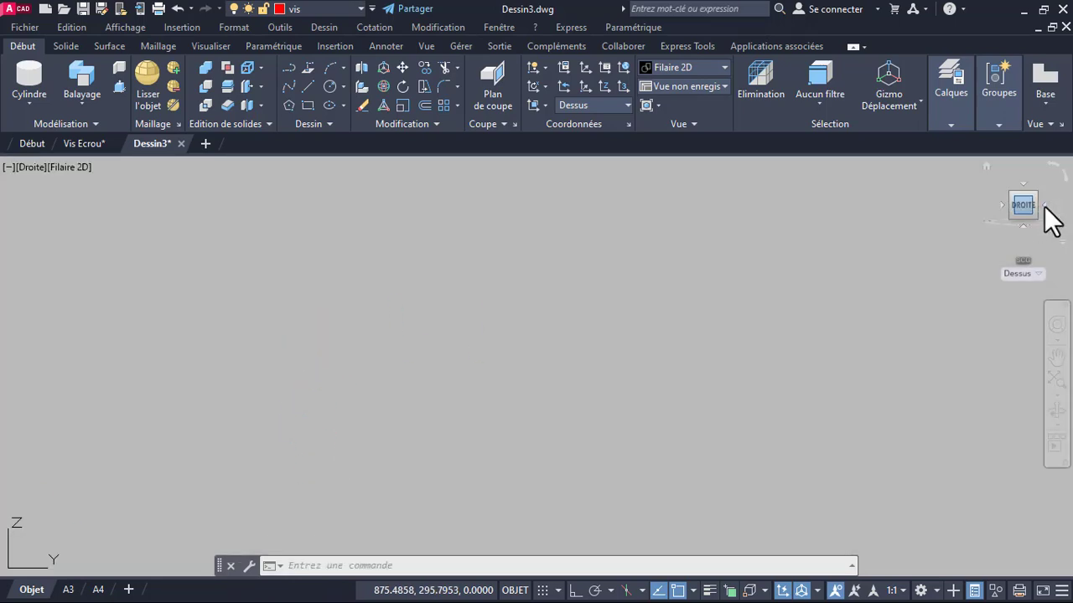
{"action": "left_click", "coordinate": [1040, 273]}
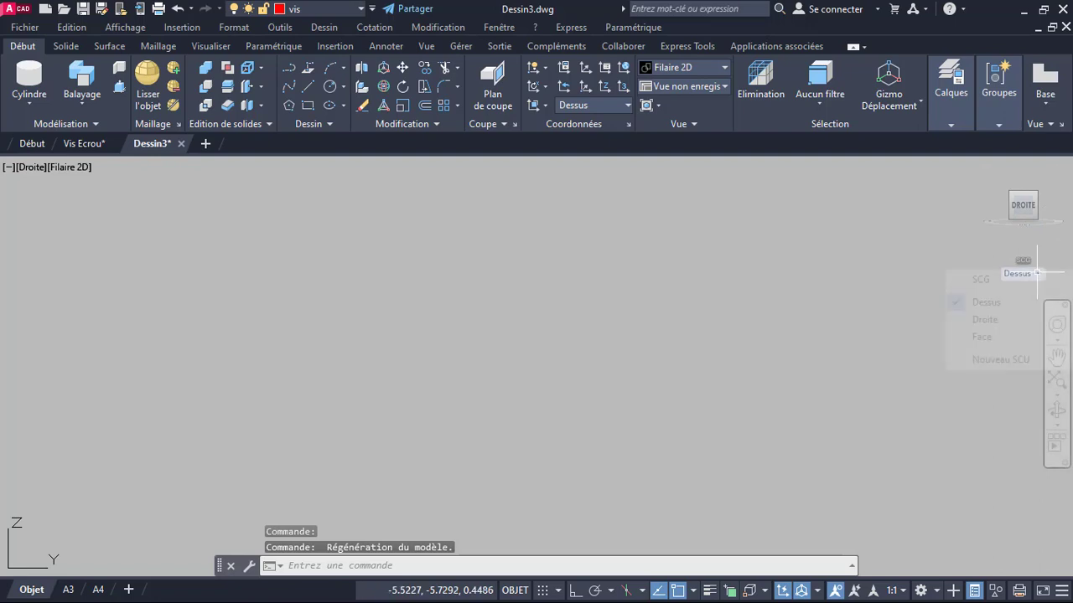
{"action": "left_click", "coordinate": [996, 320]}
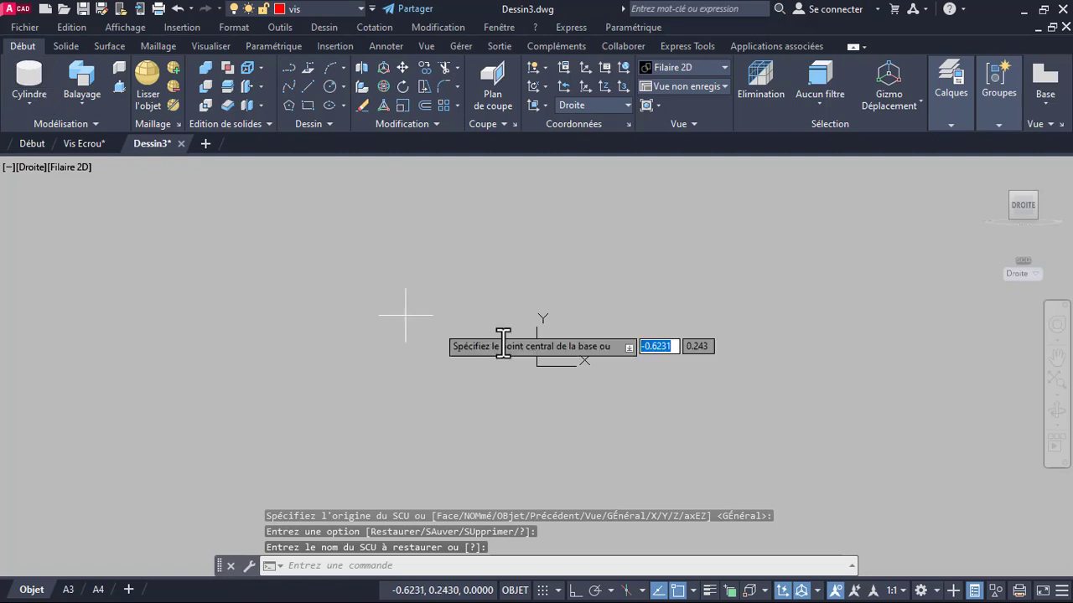
Create a solid cylinder near the origin for the screw head, with diameter 25 and height 12
{"action": "left_click", "coordinate": [568, 344]}
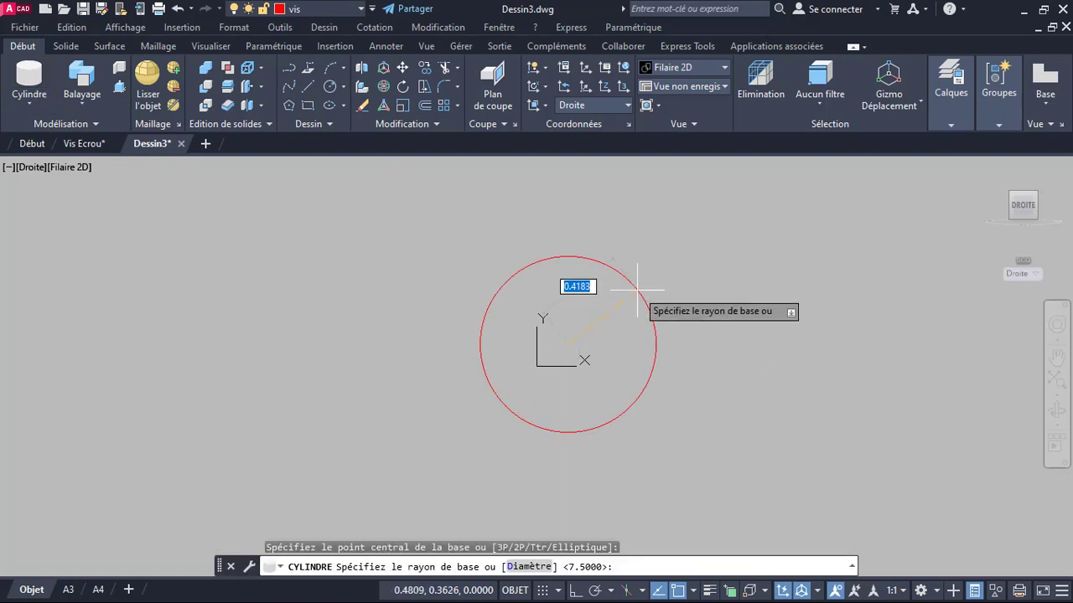
{"action": "type", "text": "d"}
{"action": "key", "text": "Return"}
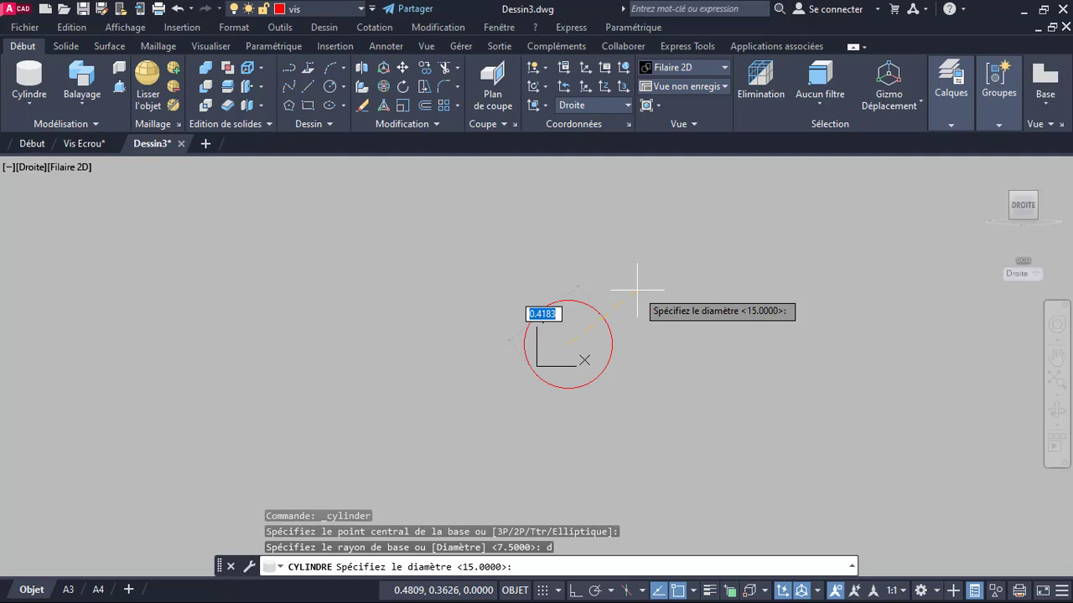
{"action": "type", "text": "25"}
{"action": "key", "text": "Return"}
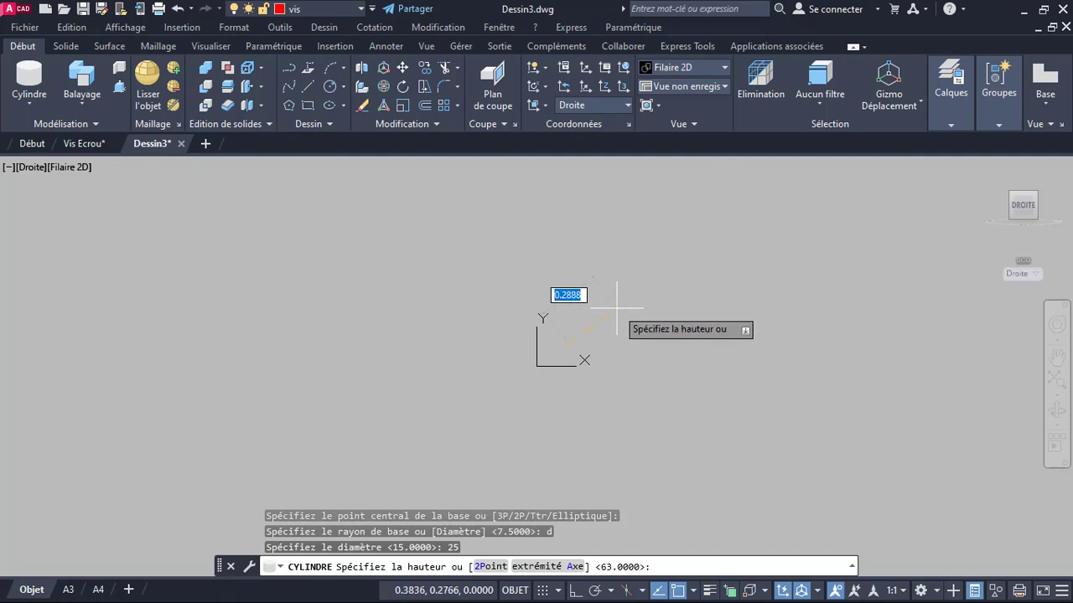
{"action": "type", "text": "12"}
{"action": "key", "text": "Return"}
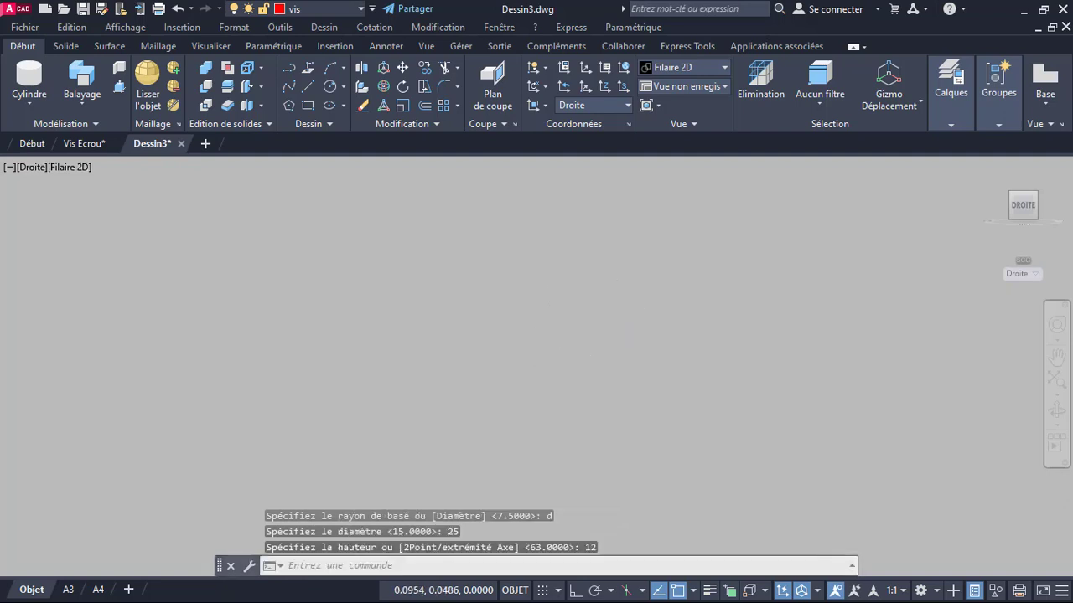
Display the cylinder in the Conceptuel visual style
{"action": "middle_click", "coordinate": [555, 356]}
{"action": "middle_click", "coordinate": [556, 356]}
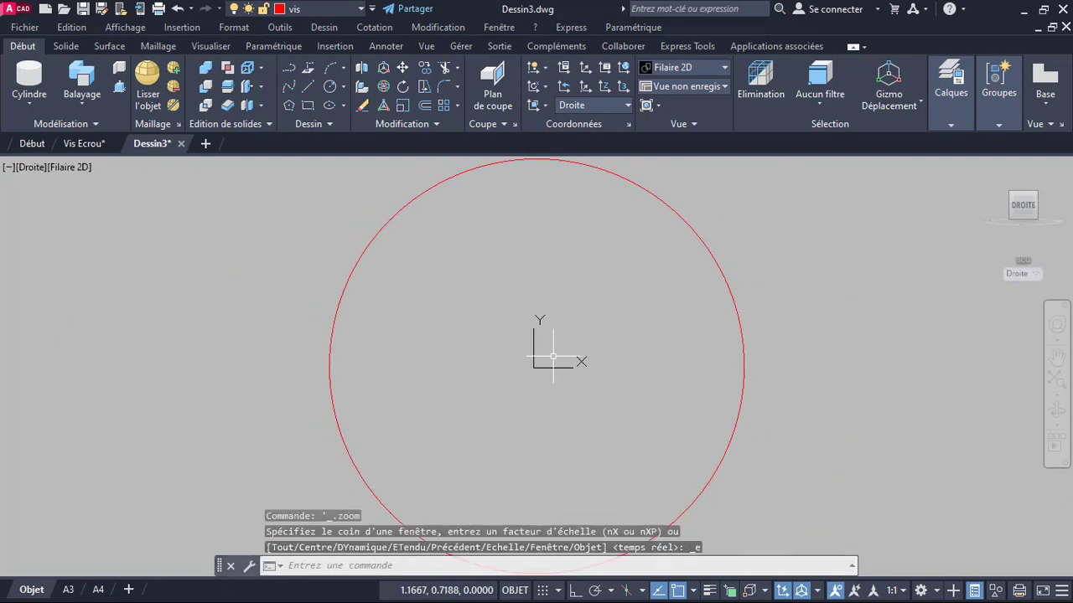
{"action": "left_click", "coordinate": [69, 168]}
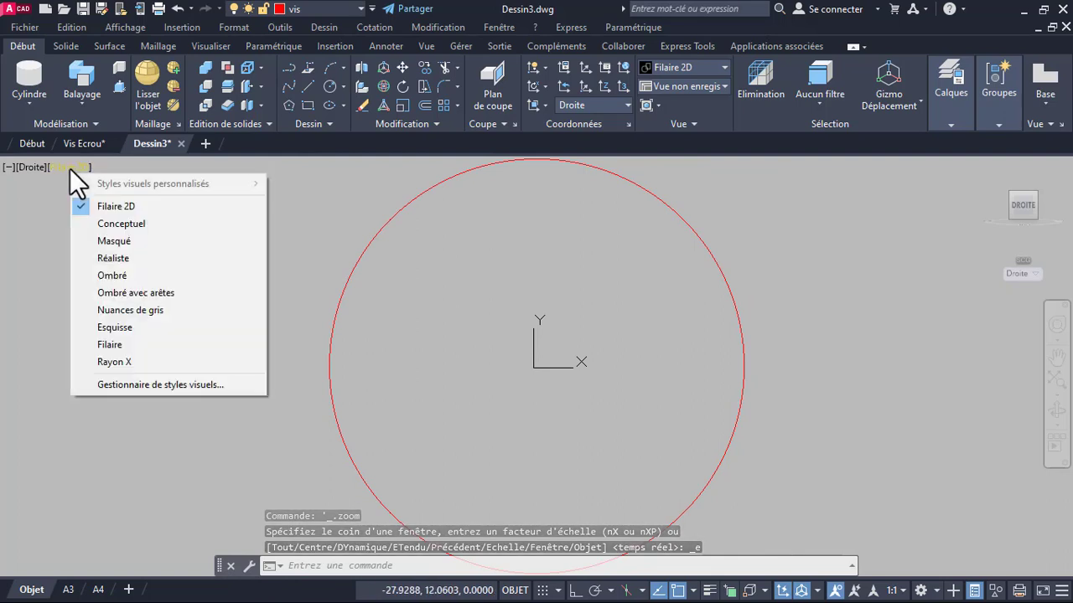
{"action": "left_click", "coordinate": [128, 224]}
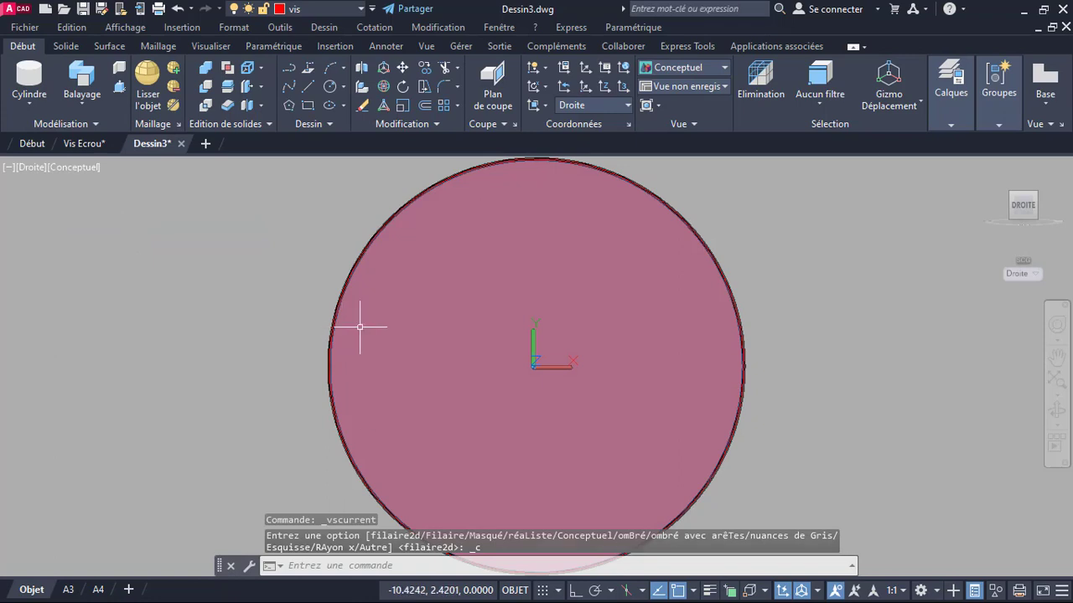
Examine the screw head cylinder in 3D from several angles, including both of its circular end faces
{"action": "scroll", "coordinate": [487, 365], "scroll_direction": "down", "scroll_amount": 4}
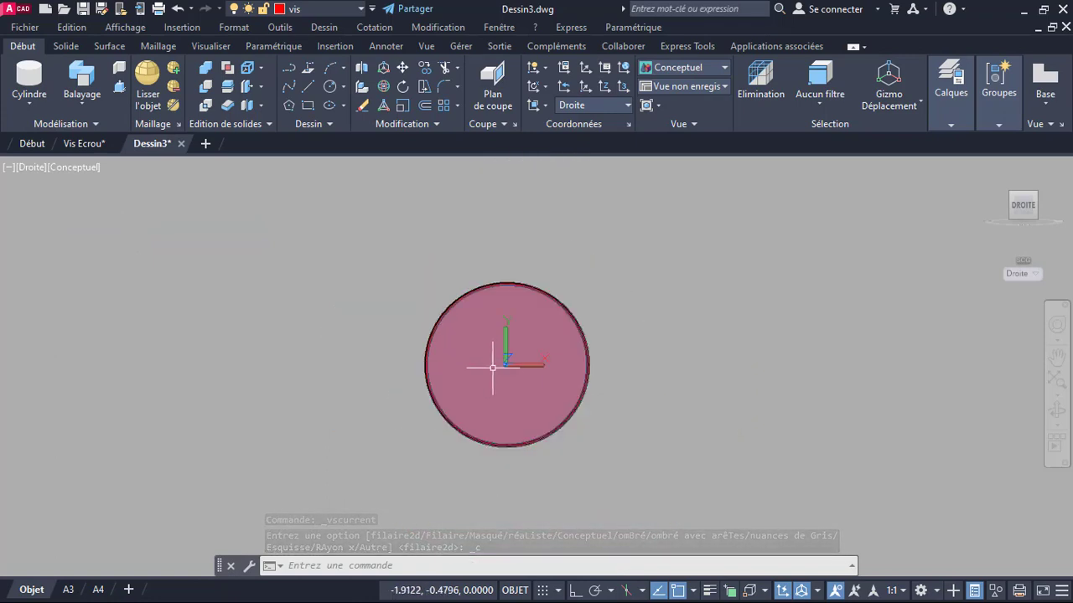
{"action": "middle_click_drag", "start_coordinate": [474, 376], "coordinate": [514, 363]}
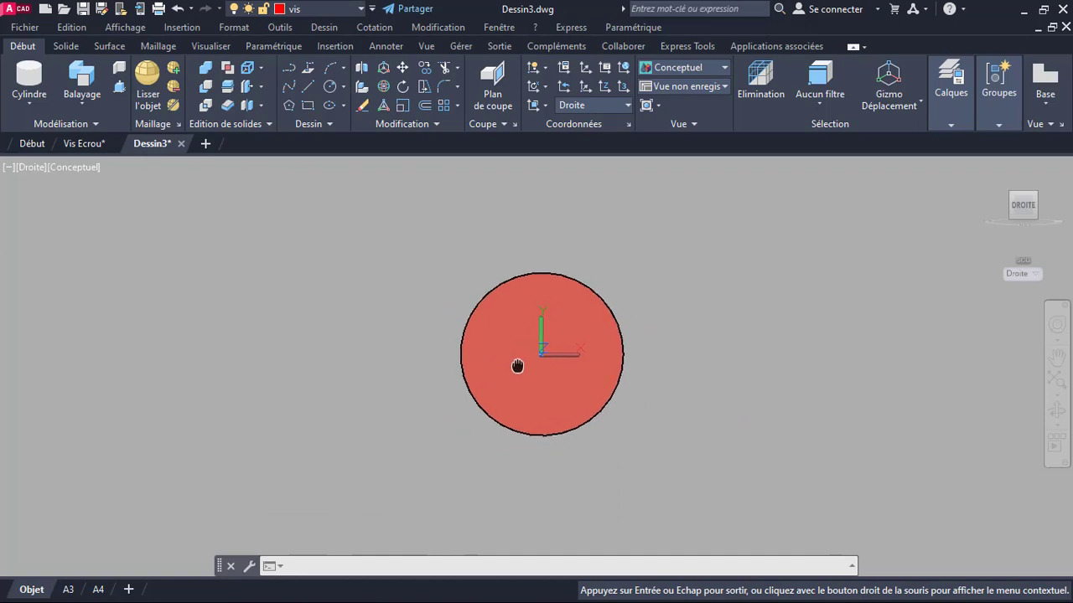
{"action": "middle_click_drag", "start_coordinate": [587, 376], "coordinate": [744, 411], "text": "shift"}
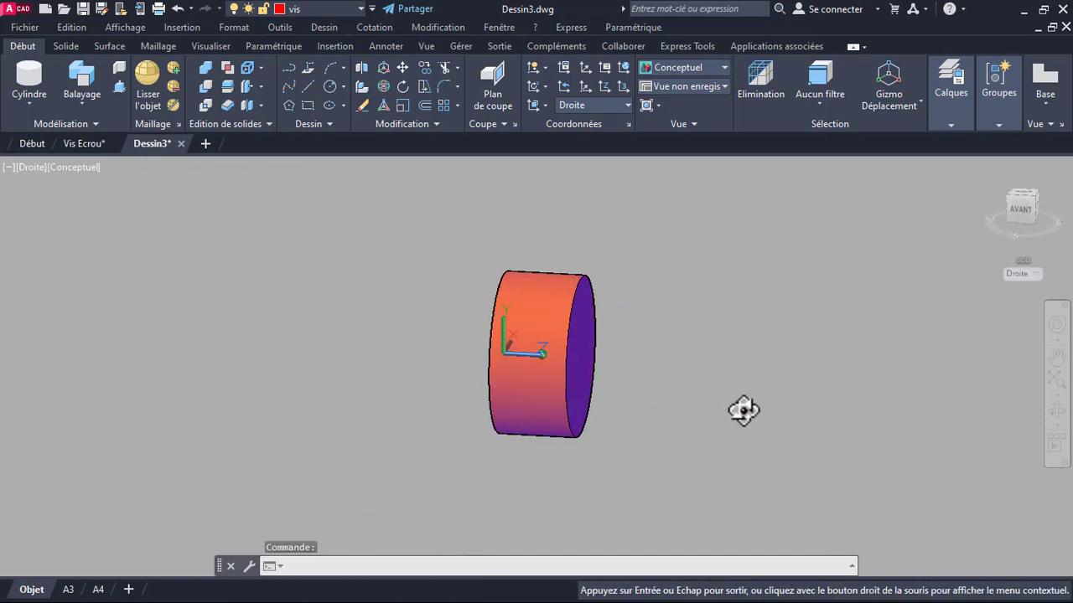
{"action": "scroll", "coordinate": [492, 361], "scroll_direction": "up", "scroll_amount": 5}
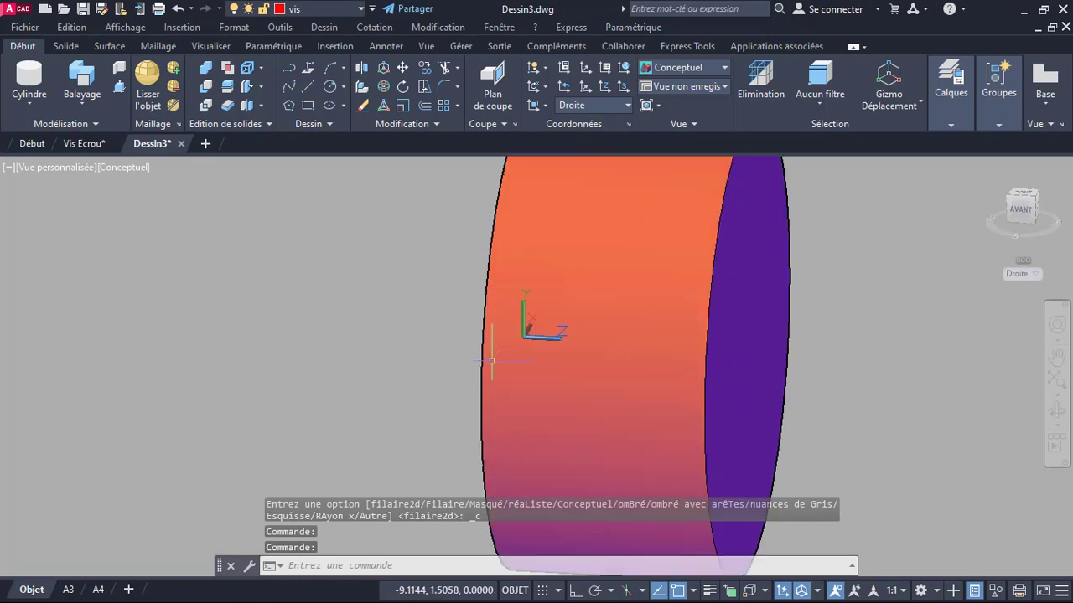
{"action": "scroll", "coordinate": [492, 361], "scroll_direction": "down", "scroll_amount": 4}
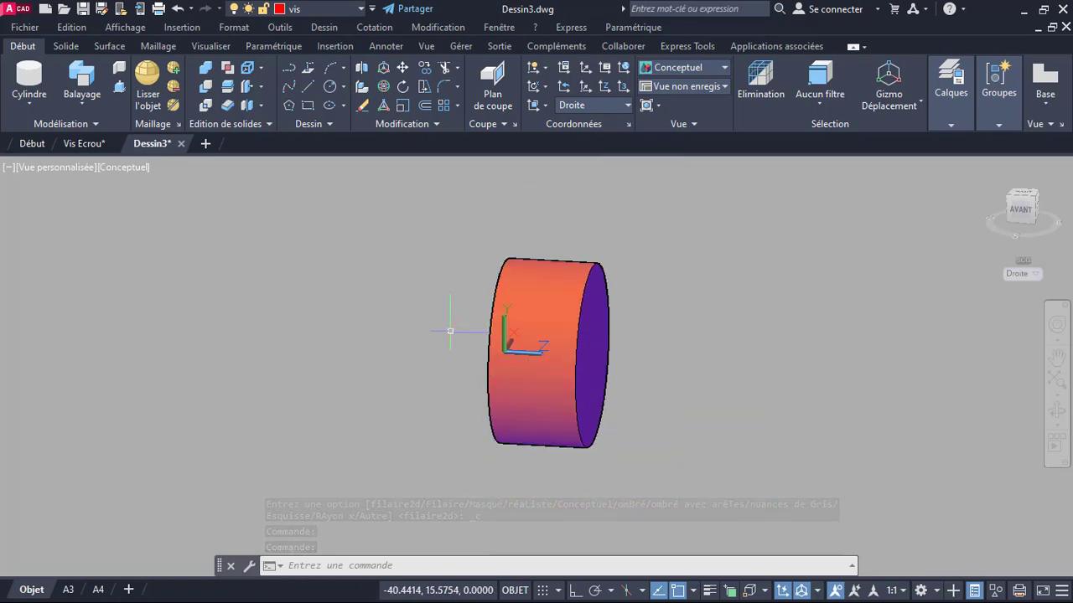
{"action": "left_click", "coordinate": [511, 334]}
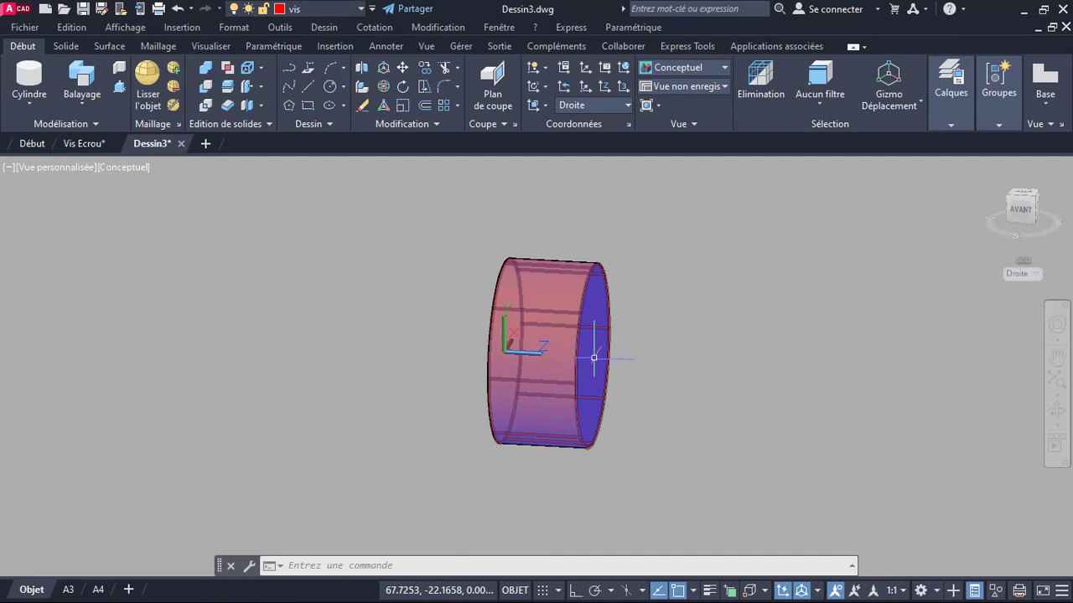
{"action": "key", "text": "Escape"}
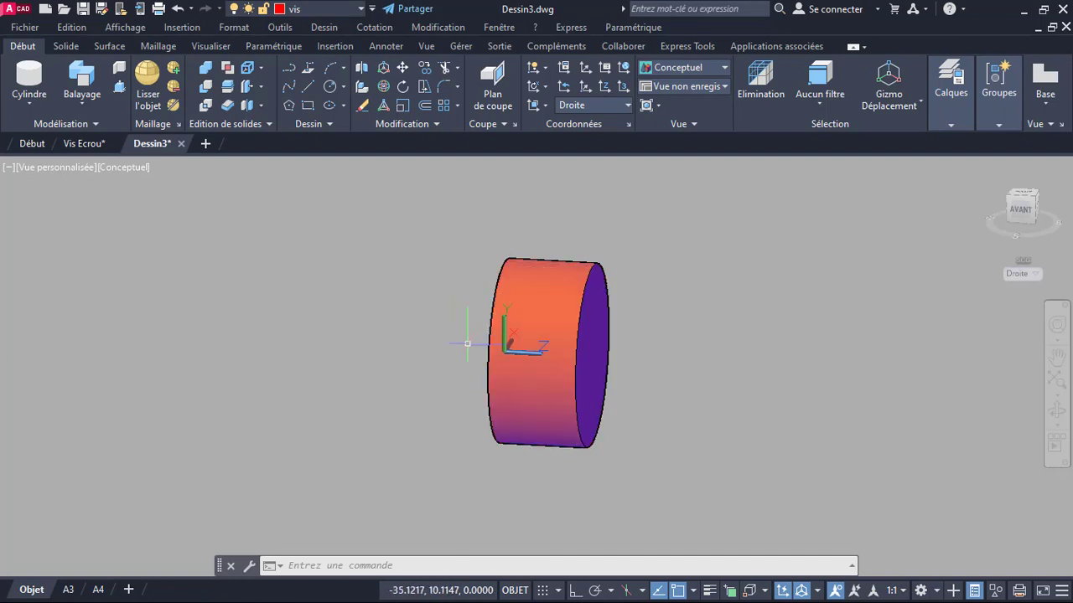
{"action": "mouse_move", "coordinate": [505, 377]}
{"action": "middle_mouse_down", "text": "shift"}
{"action": "mouse_move", "coordinate": [567, 383]}
{"action": "mouse_move", "coordinate": [504, 362]}
{"action": "mouse_move", "coordinate": [506, 377]}
{"action": "middle_mouse_up", "text": "shift"}
{"action": "scroll", "coordinate": [584, 385], "scroll_direction": "up", "scroll_amount": 2}
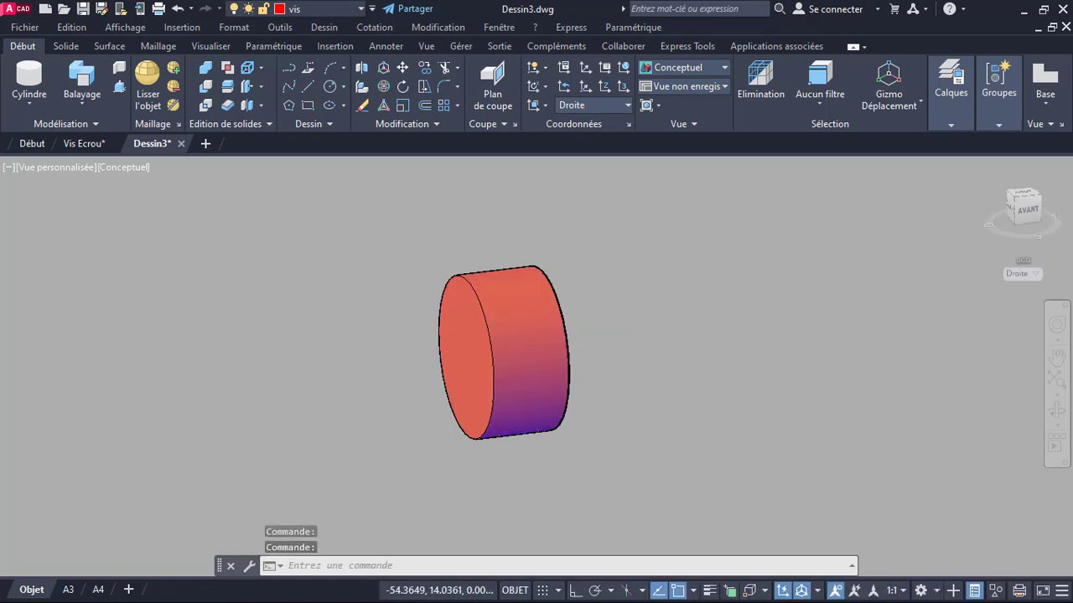
{"action": "scroll", "coordinate": [584, 385], "scroll_direction": "up", "scroll_amount": 1}
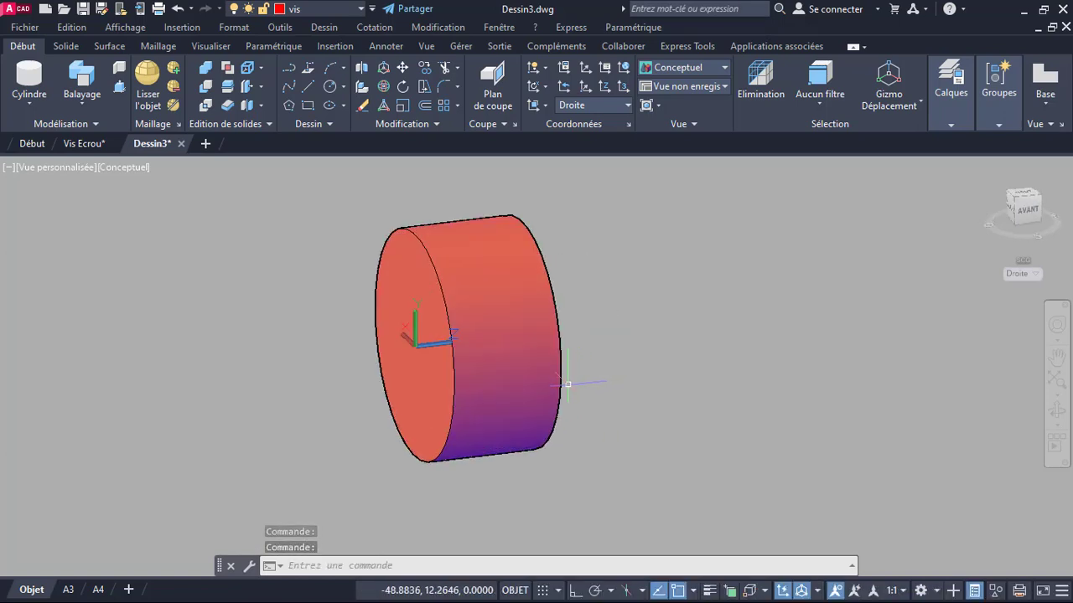
Restrict subobject selection to edges (Arête) and extract both circular end edges of the head cylinder
{"action": "left_click", "coordinate": [821, 107]}
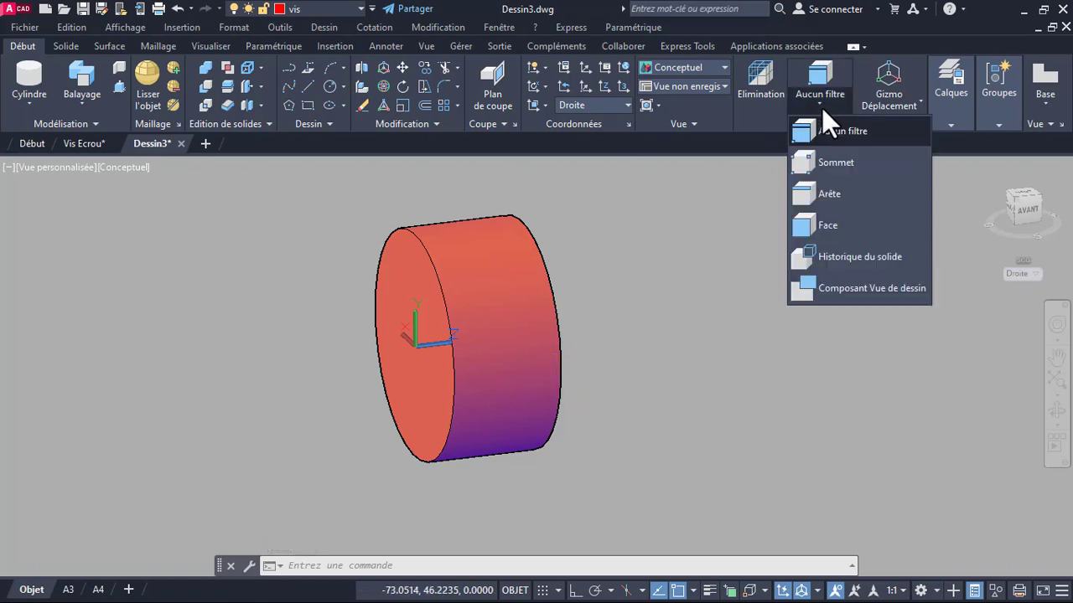
{"action": "left_click", "coordinate": [833, 197]}
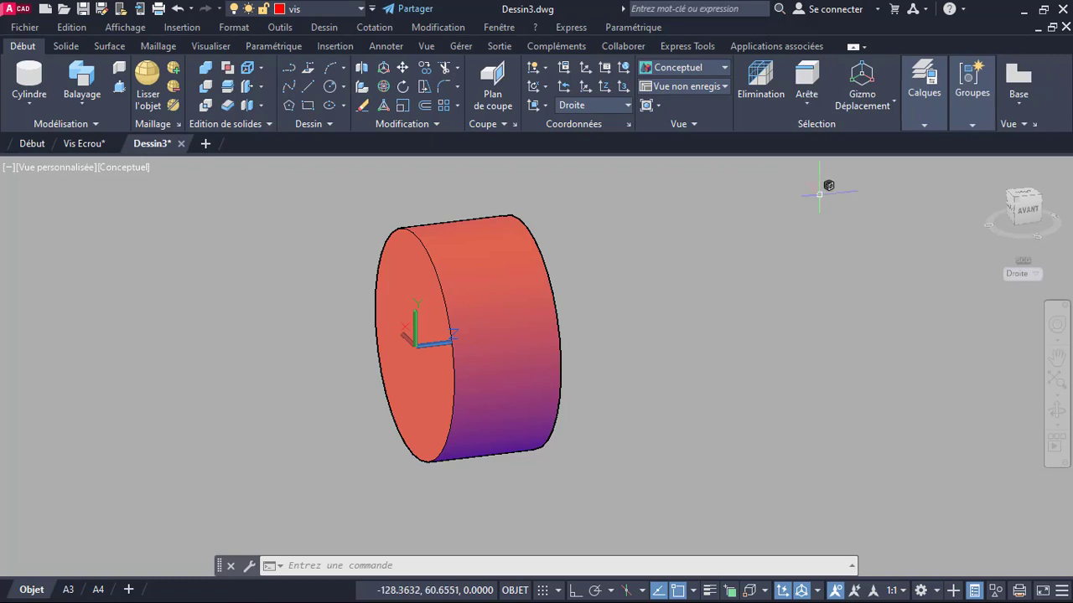
{"action": "left_click", "coordinate": [455, 304]}
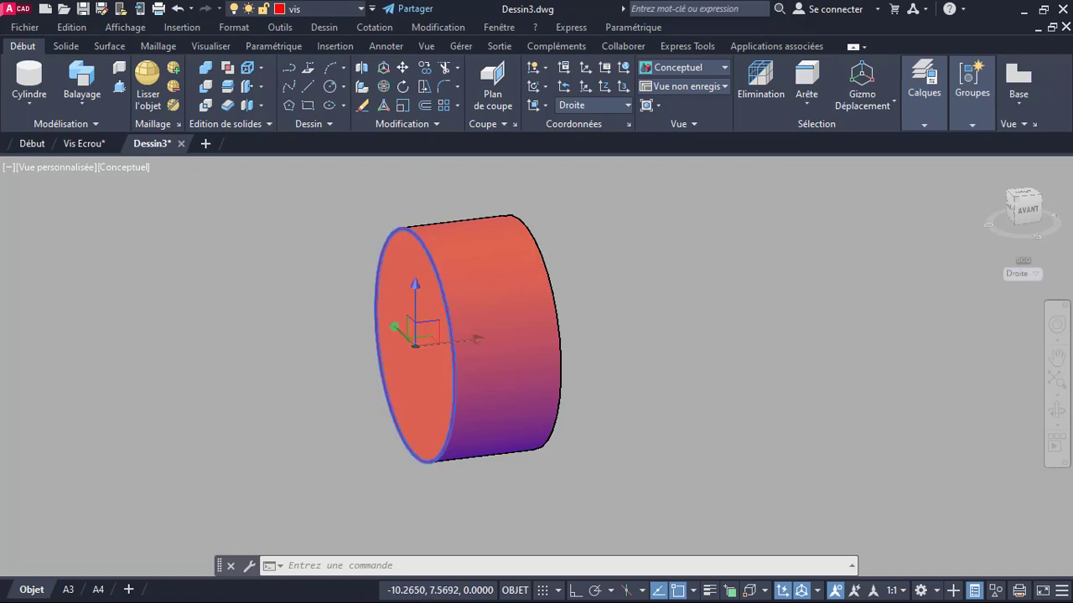
{"action": "left_click", "coordinate": [555, 297]}
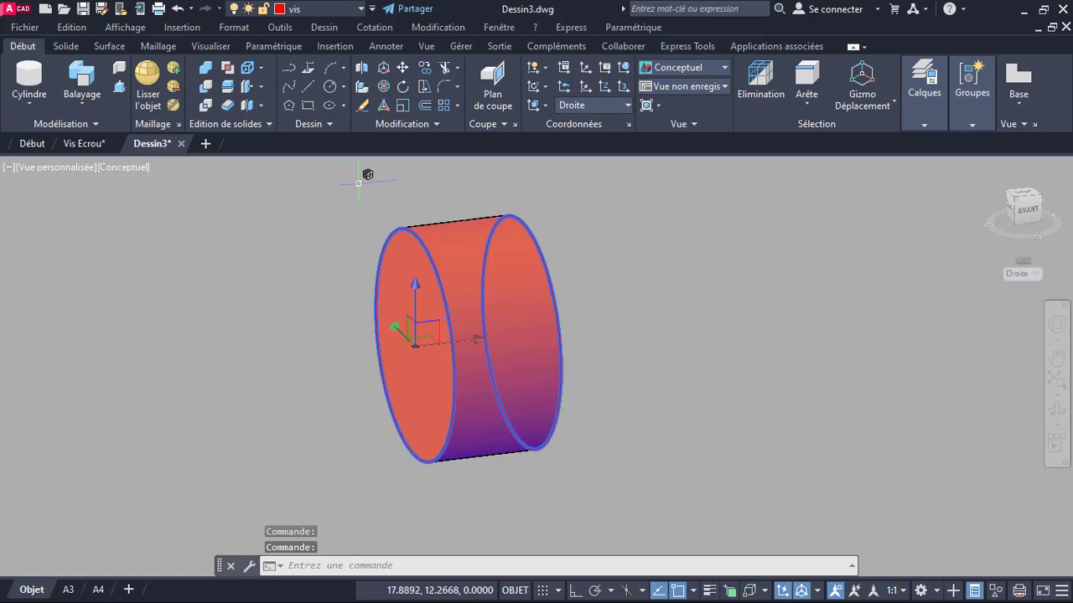
{"action": "left_click", "coordinate": [244, 72]}
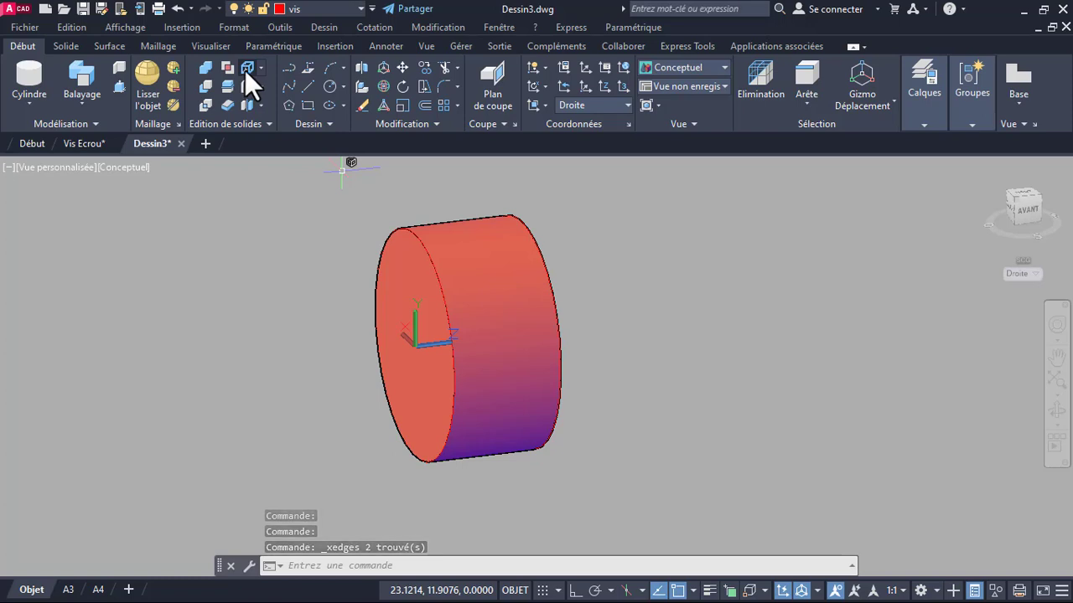
Turn off the subobject selection filter and hide the head cylinder, keeping the two extracted circles displayed
{"action": "key", "text": "Escape"}
{"action": "left_click", "coordinate": [467, 253]}
{"action": "left_click", "coordinate": [467, 253]}
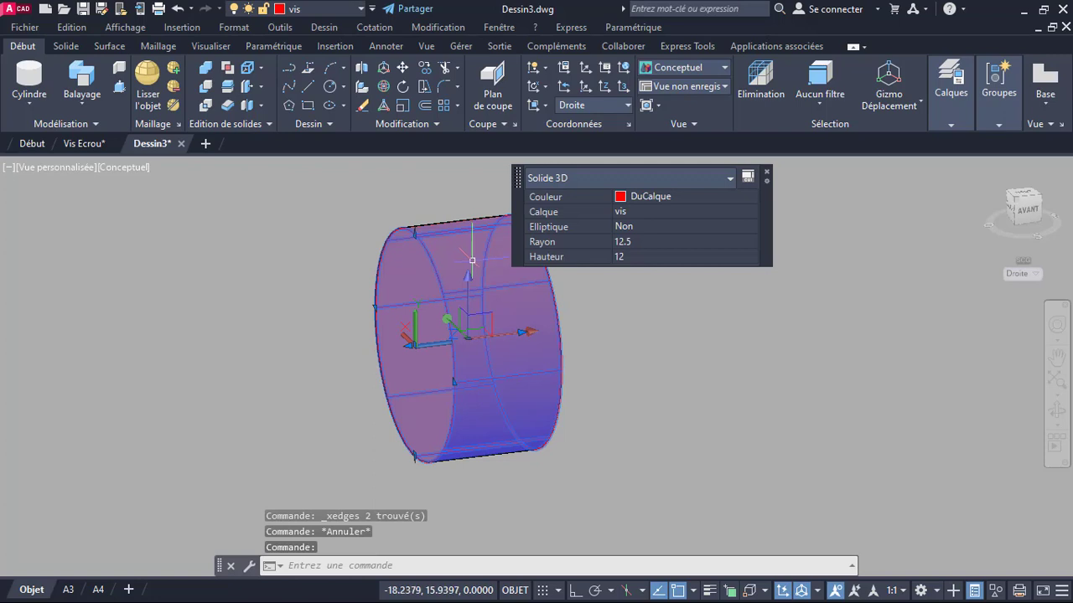
{"action": "left_click", "coordinate": [993, 592]}
{"action": "left_click", "coordinate": [995, 586]}
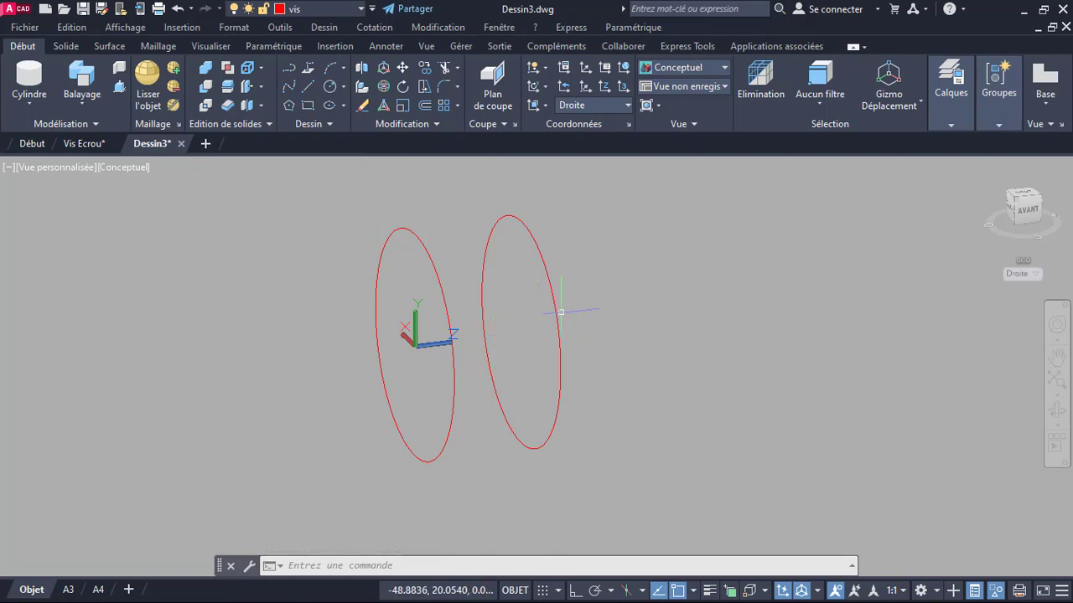
Set the diameter of the extracted circle farther from the coordinate origin to 15
{"action": "left_click", "coordinate": [557, 309]}
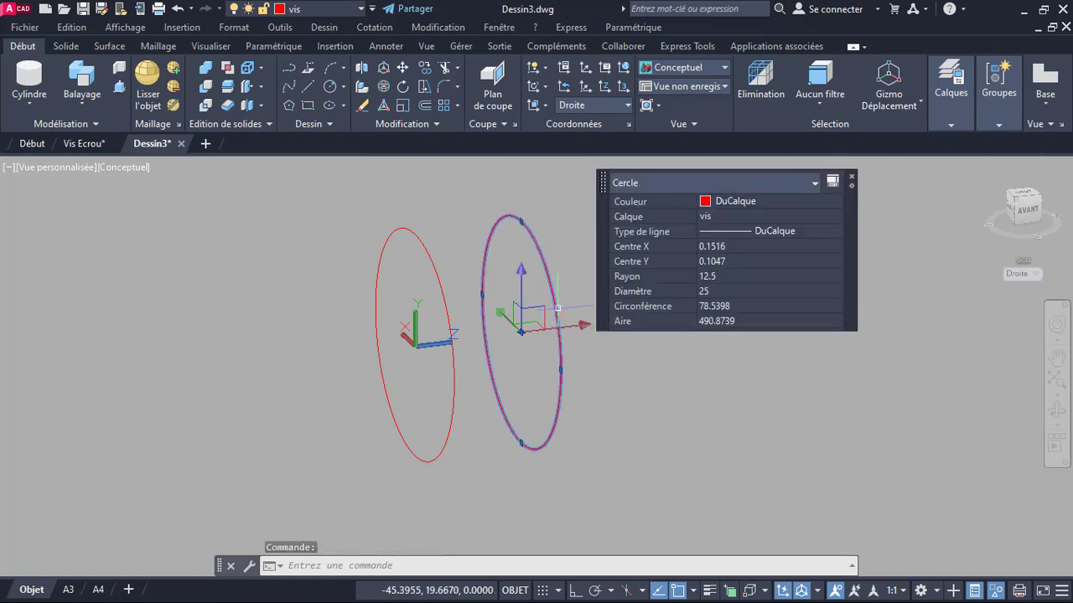
{"action": "left_click", "coordinate": [721, 293]}
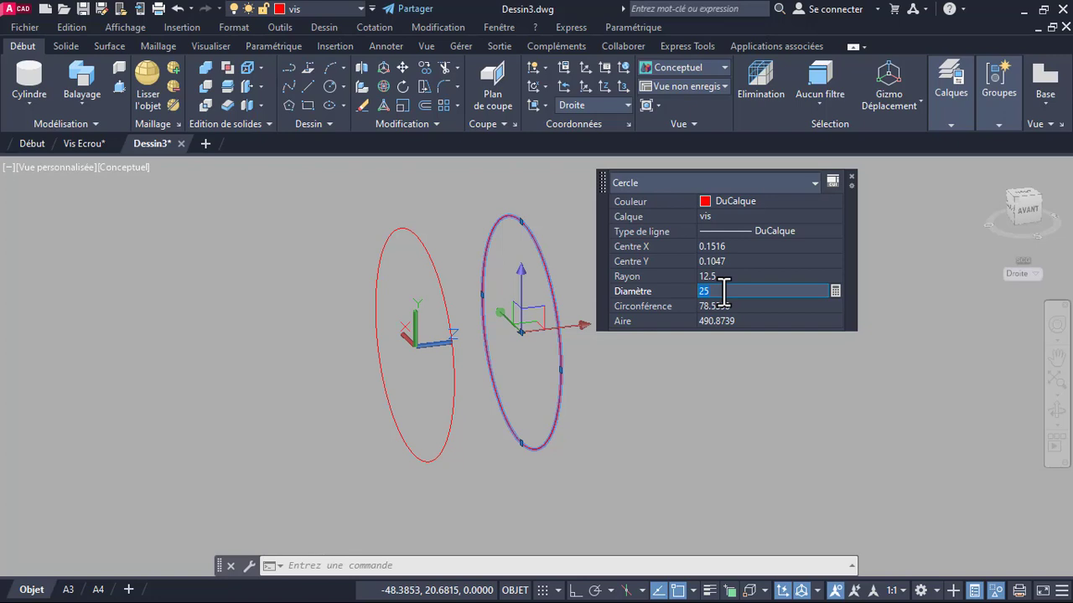
{"action": "type", "text": "15"}
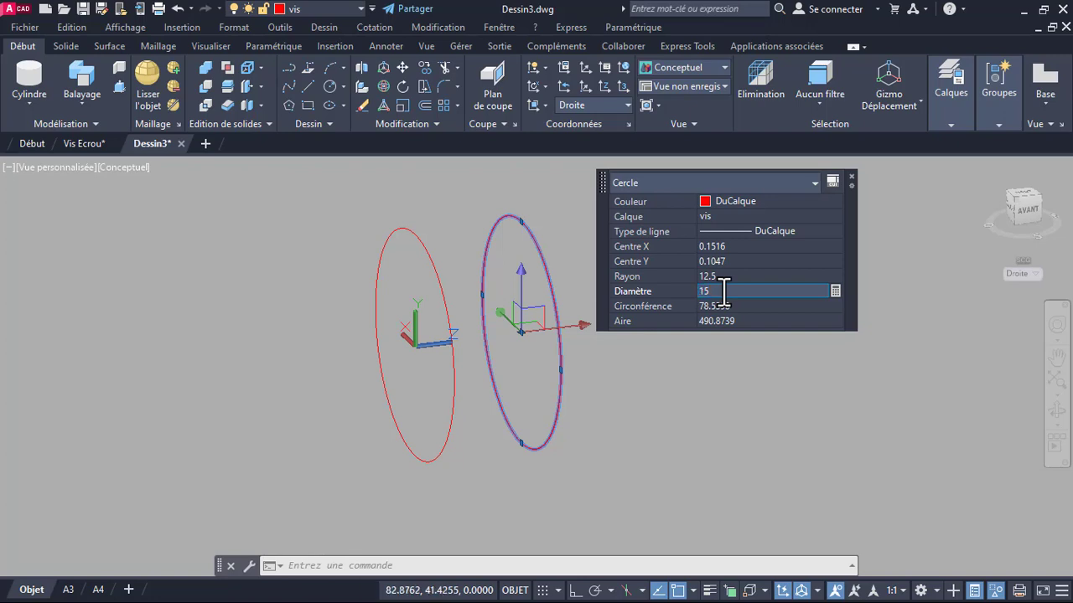
{"action": "key", "text": "Tab"}
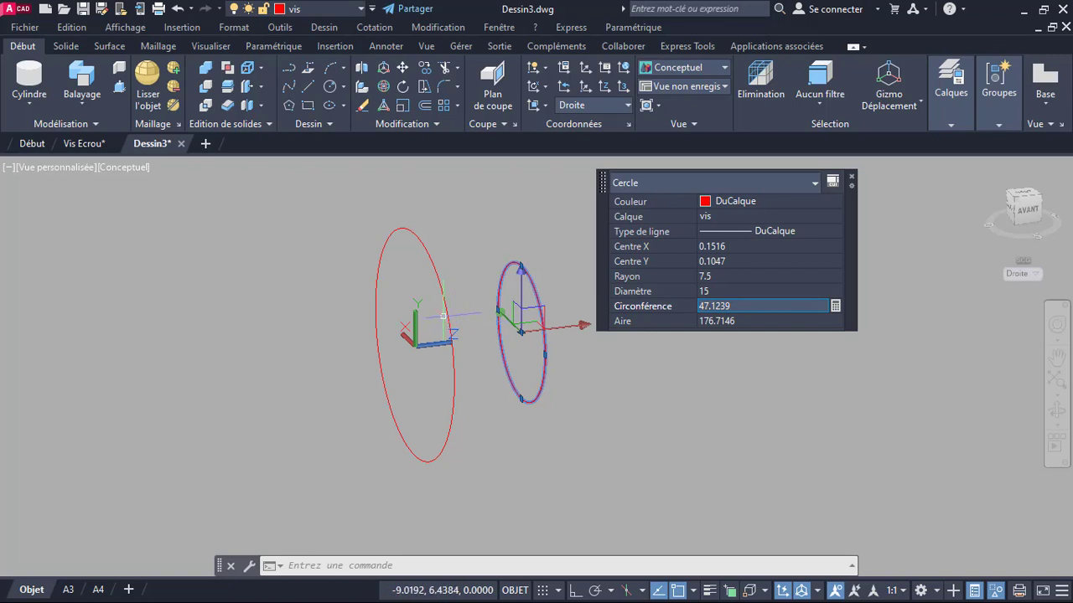
{"action": "key", "text": "Escape"}
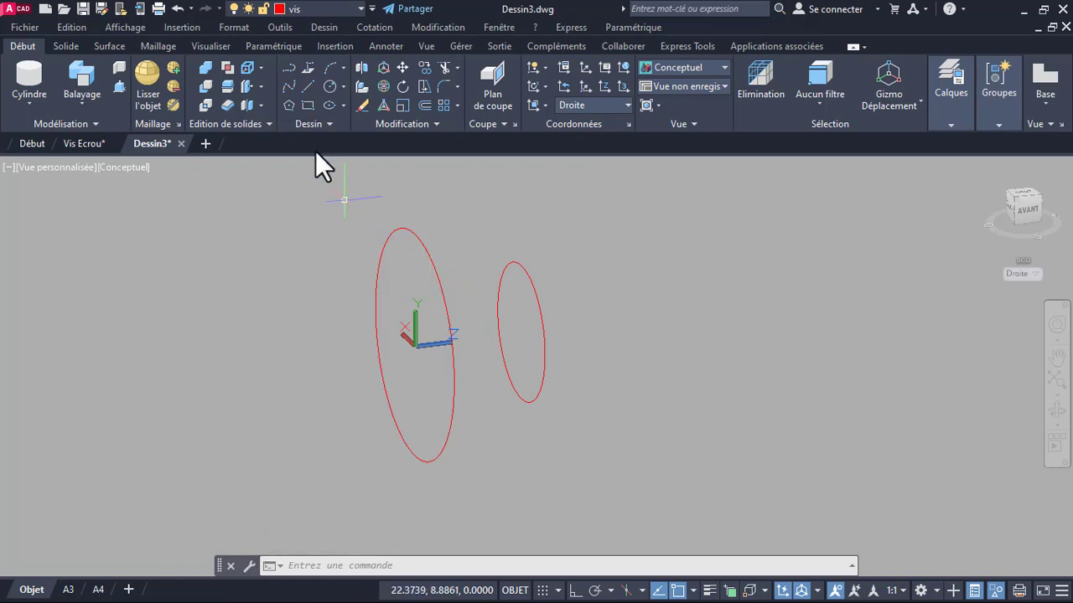
Draw a 6-sided polygon centred on the extracted circle at the origin, inscribed in a circle of radius 5
{"action": "left_click", "coordinate": [289, 107]}
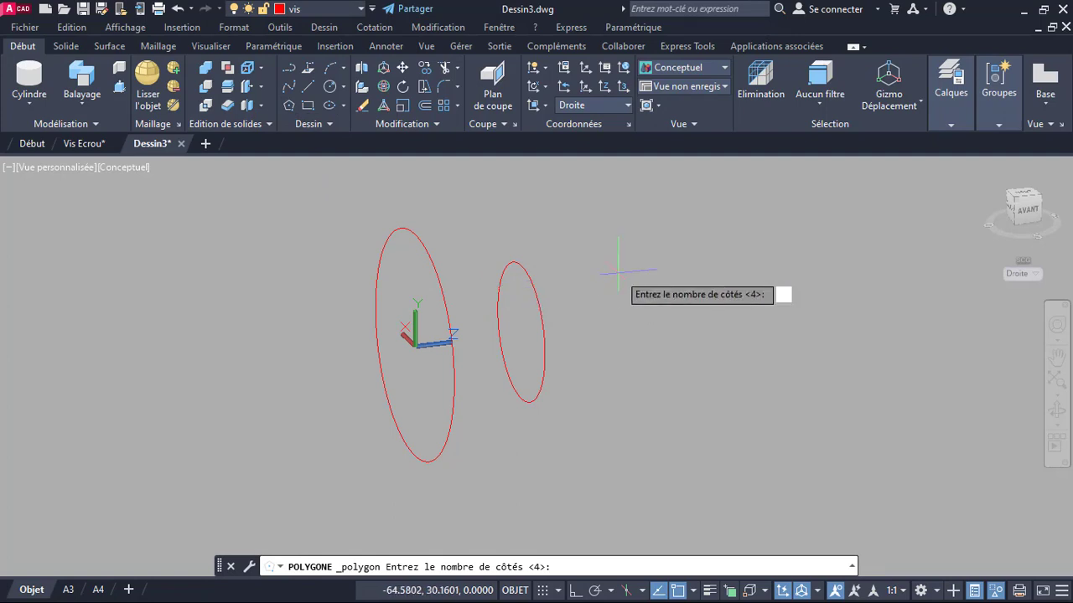
{"action": "type", "text": "6"}
{"action": "key", "text": "Return"}
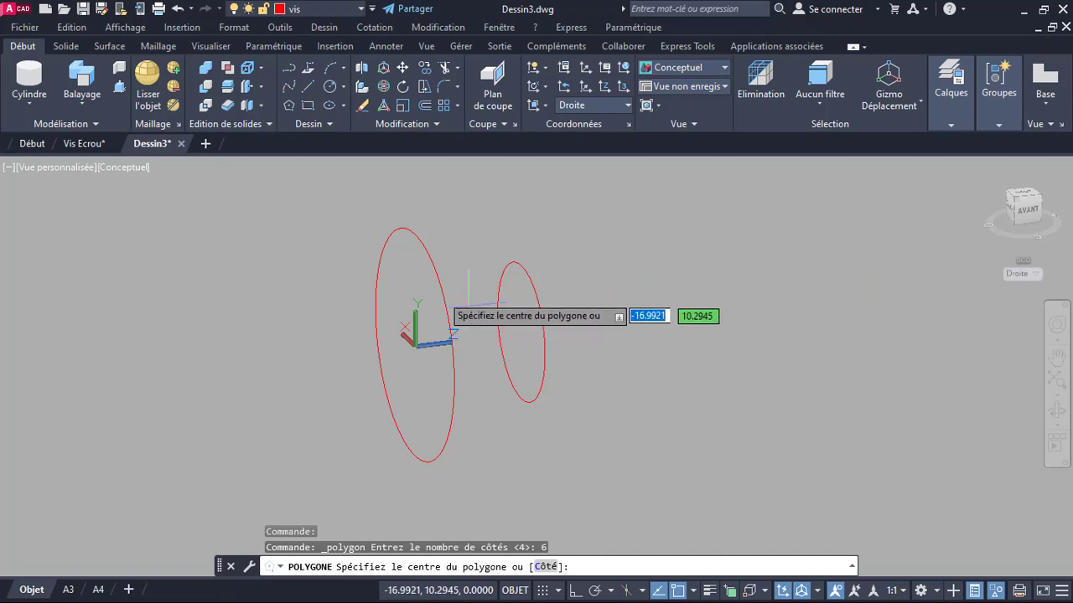
{"action": "left_click", "coordinate": [414, 343]}
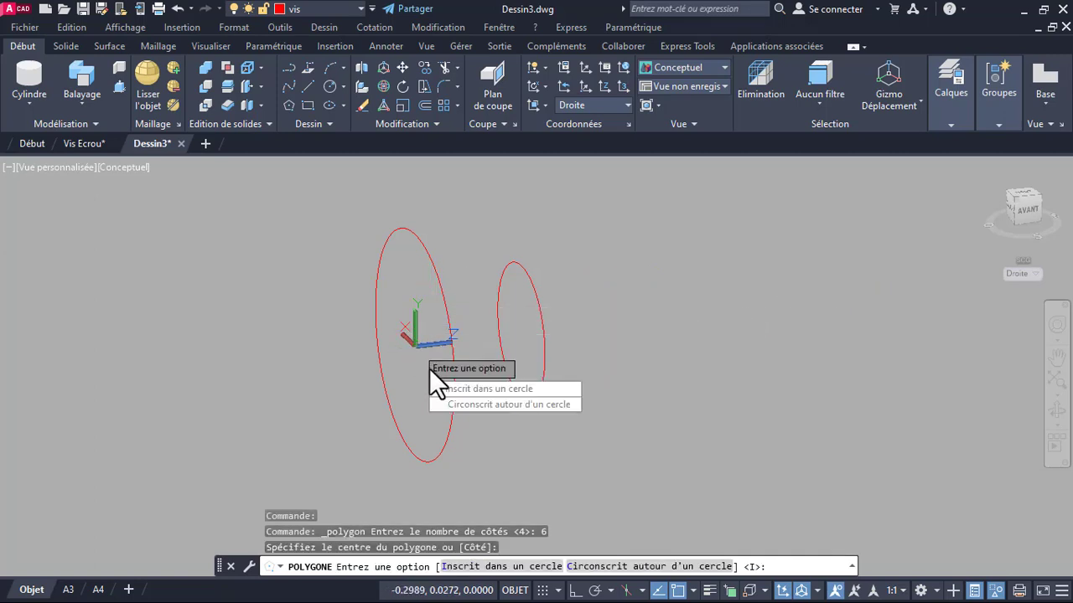
{"action": "left_click", "coordinate": [486, 388]}
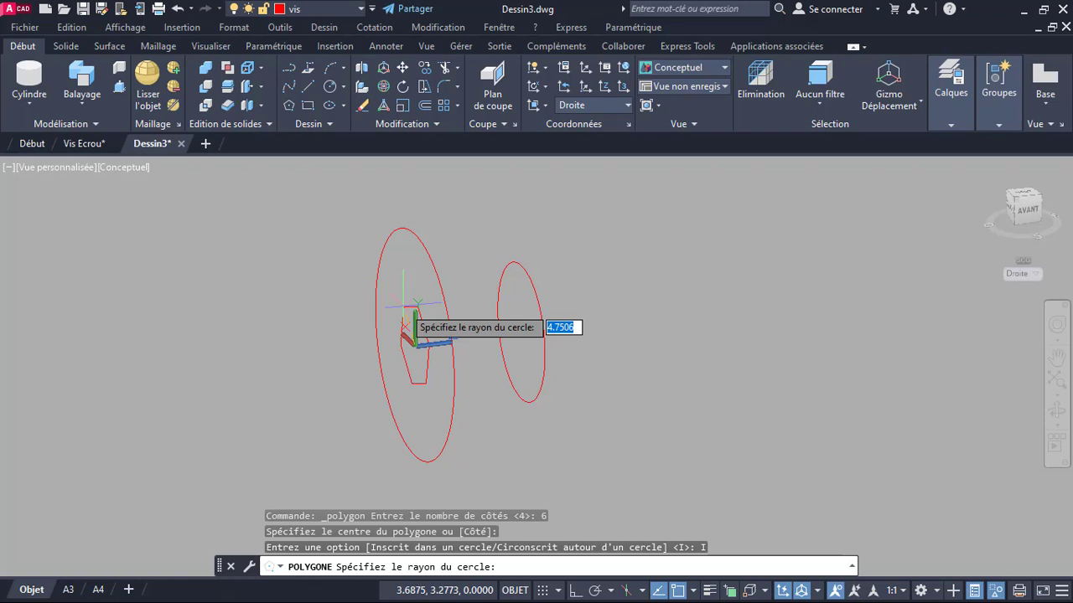
{"action": "type", "text": "5"}
{"action": "key", "text": "Return"}
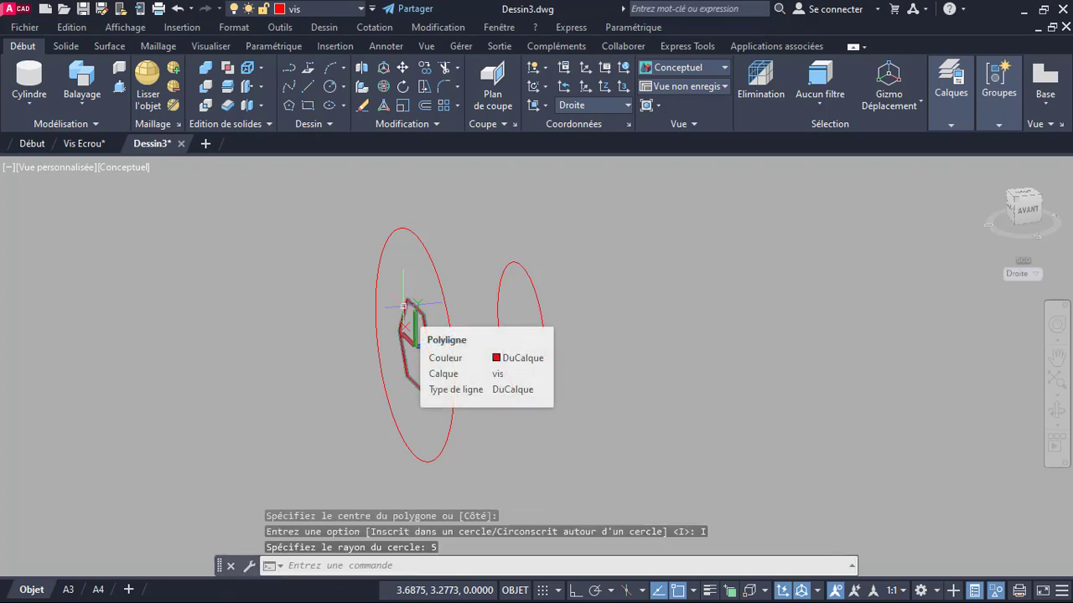
{"action": "key", "text": "Escape"}
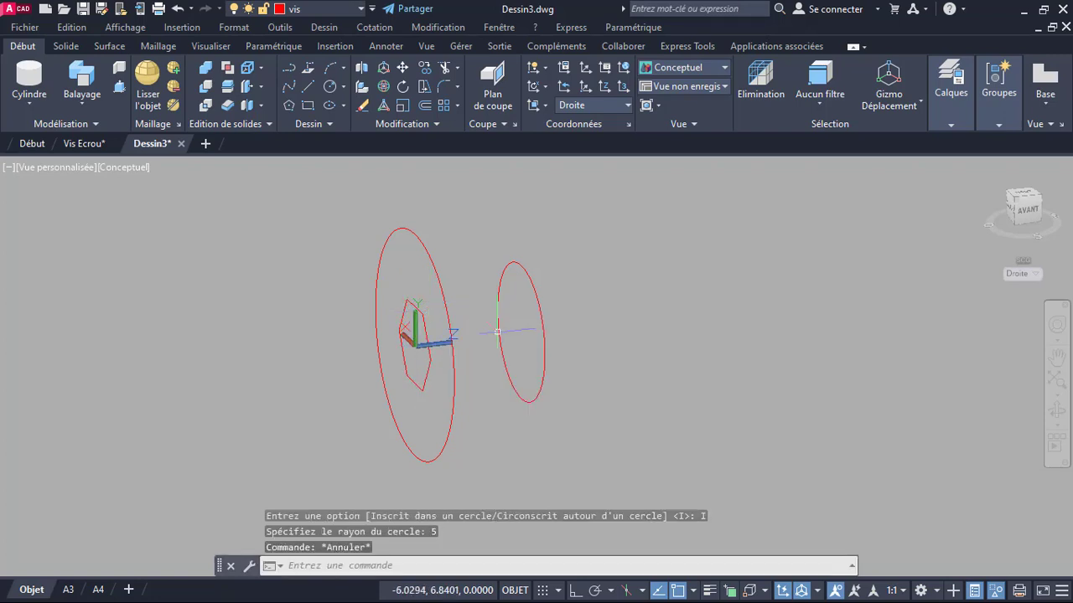
Delete the large extracted circle surrounding the hexagon
{"action": "left_click", "coordinate": [444, 298]}
{"action": "double_click", "coordinate": [444, 298]}
{"action": "key", "text": "Delete"}
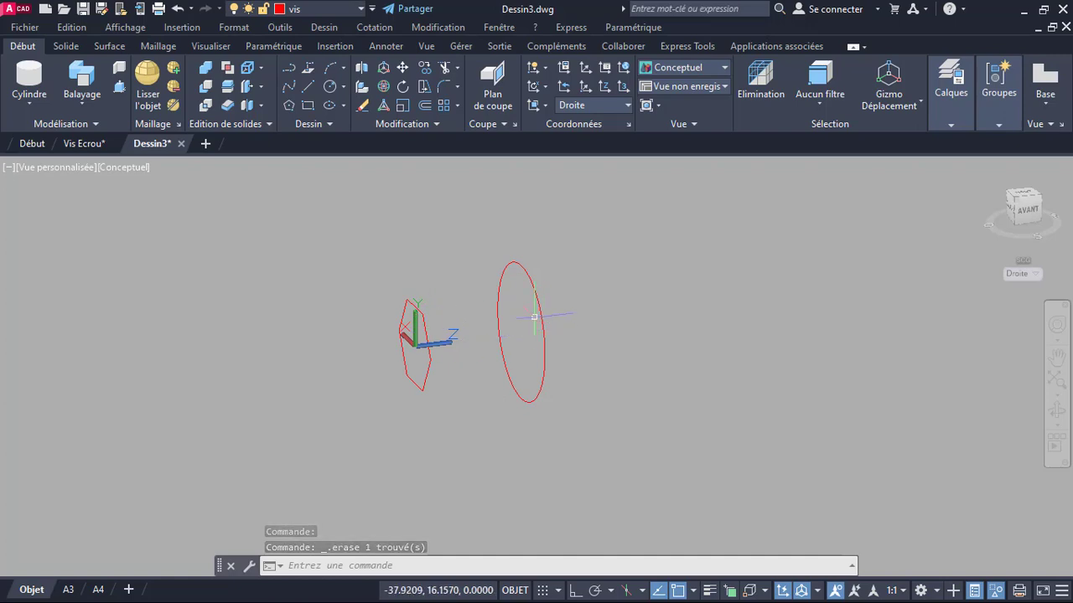
Extrude the remaining 15 mm diameter circle by 63 as a solid, away from the hexagon, to form the screw's shank
{"action": "mouse_move", "coordinate": [539, 308]}
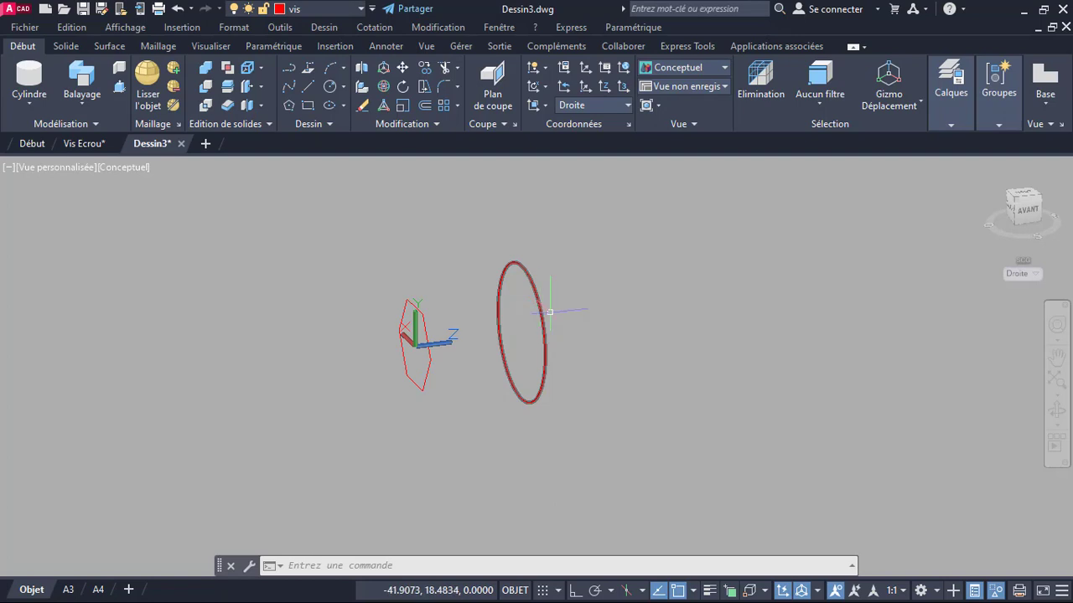
{"action": "middle_click_drag", "start_coordinate": [543, 310], "coordinate": [503, 360], "text": "shift"}
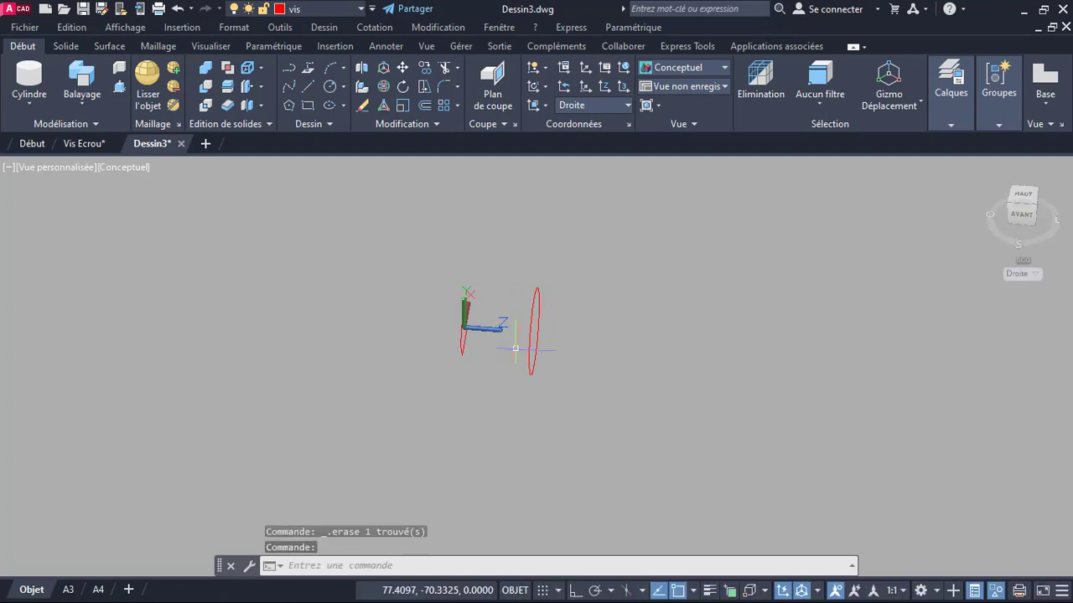
{"action": "left_click", "coordinate": [95, 123]}
{"action": "left_click", "coordinate": [83, 106]}
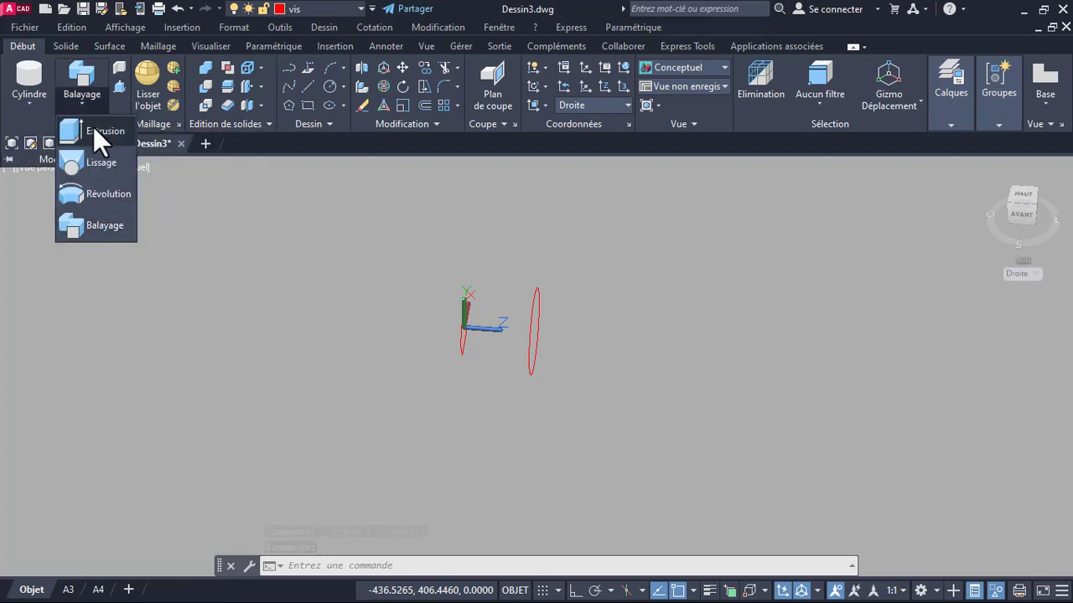
{"action": "left_click", "coordinate": [93, 131]}
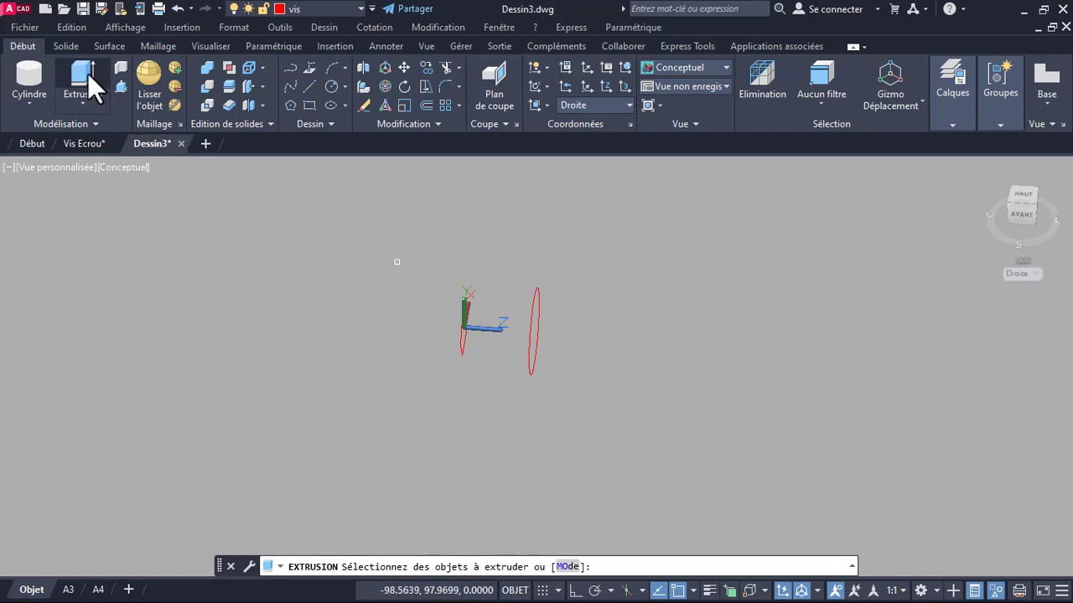
{"action": "left_click", "coordinate": [529, 312]}
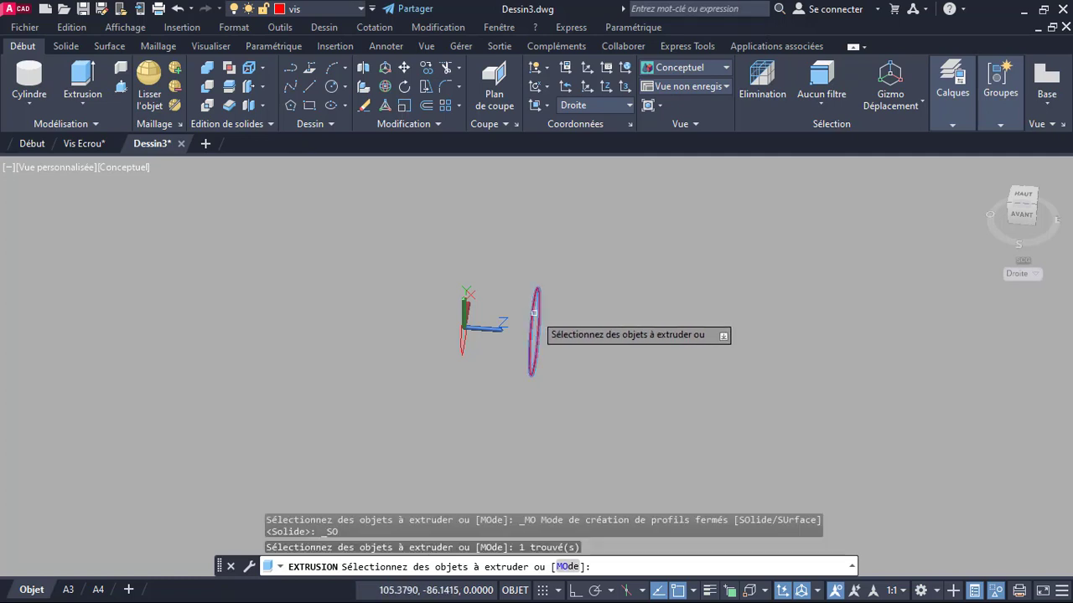
{"action": "key", "text": "Return"}
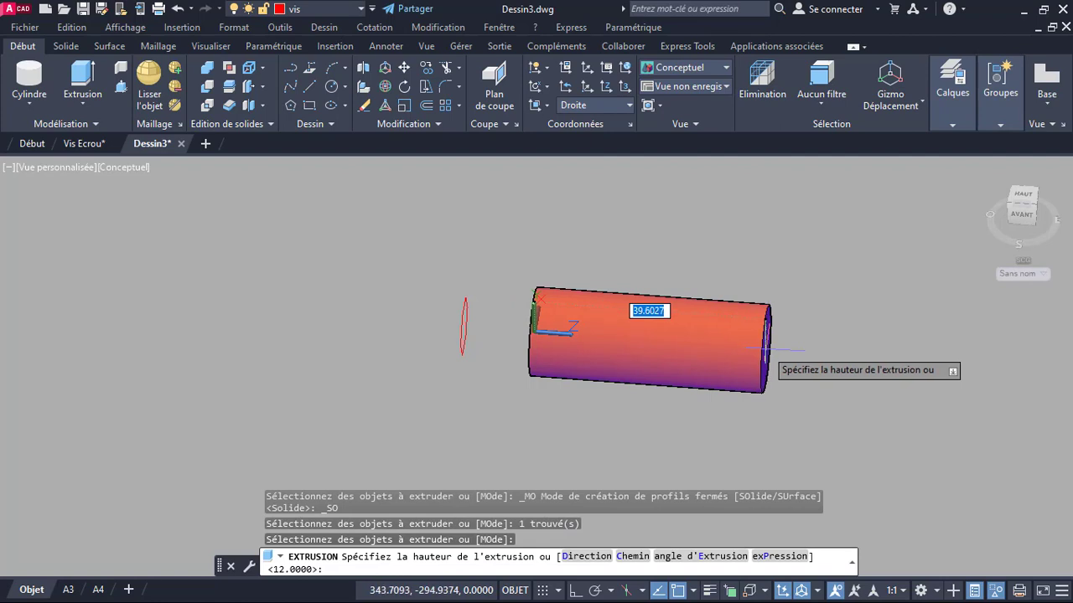
{"action": "type", "text": "63"}
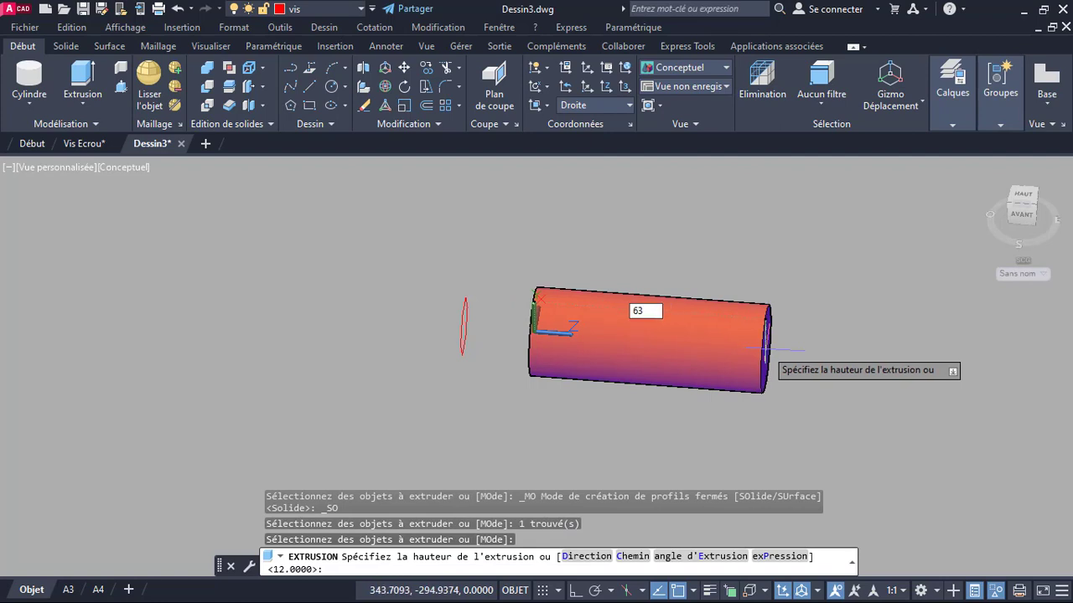
{"action": "key", "text": "Return"}
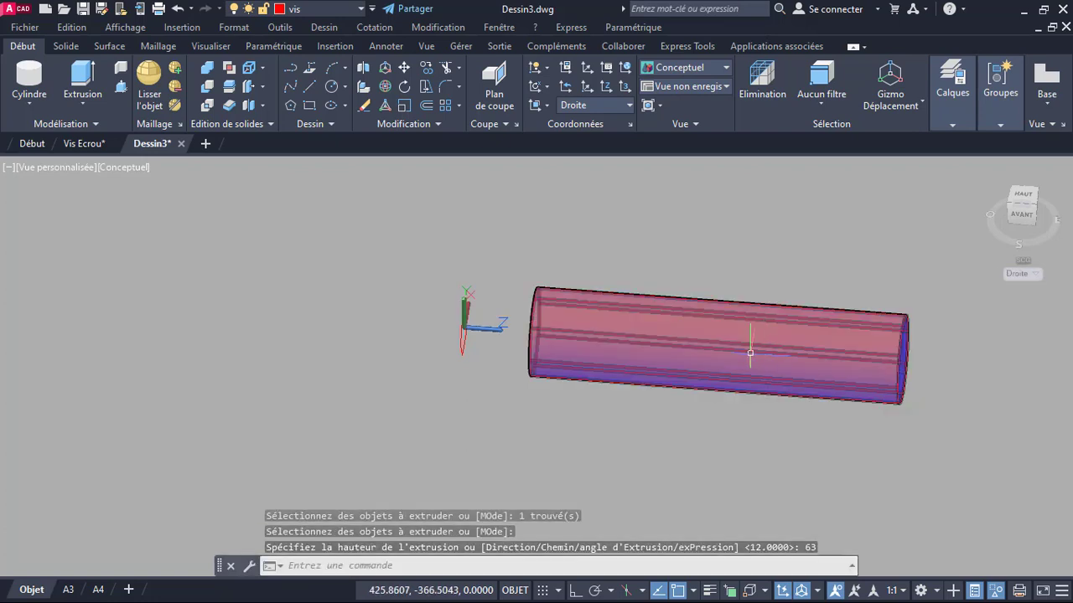
{"action": "key", "text": "Escape"}
End object isolation to redisplay the hidden head cylinder
{"action": "scroll", "coordinate": [589, 332], "scroll_direction": "up", "scroll_amount": 2}
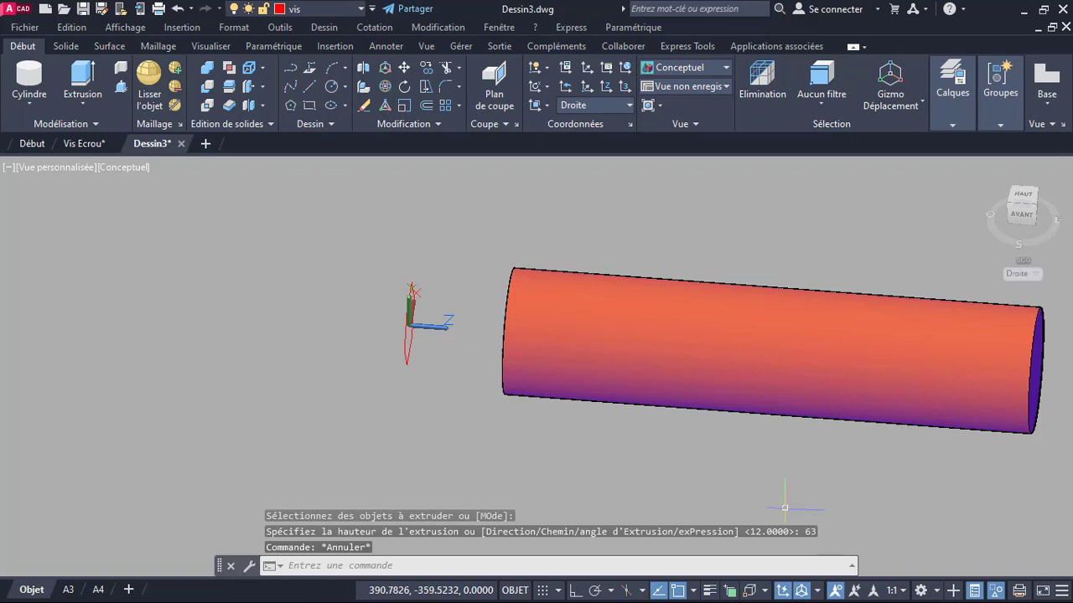
{"action": "left_click", "coordinate": [996, 591]}
{"action": "left_click", "coordinate": [1002, 584]}
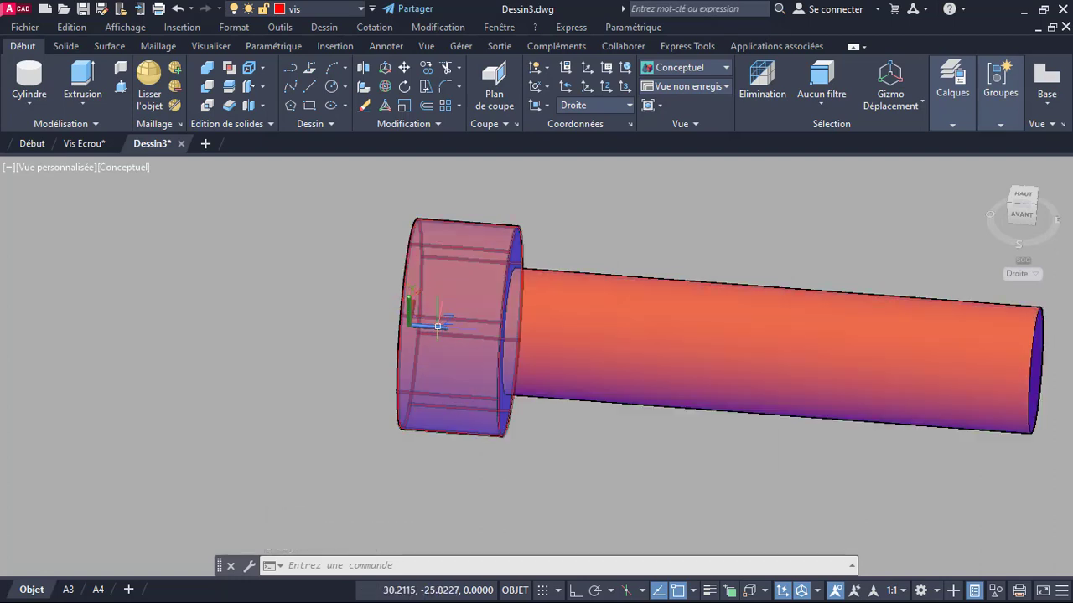
{"action": "mouse_move", "coordinate": [465, 379]}
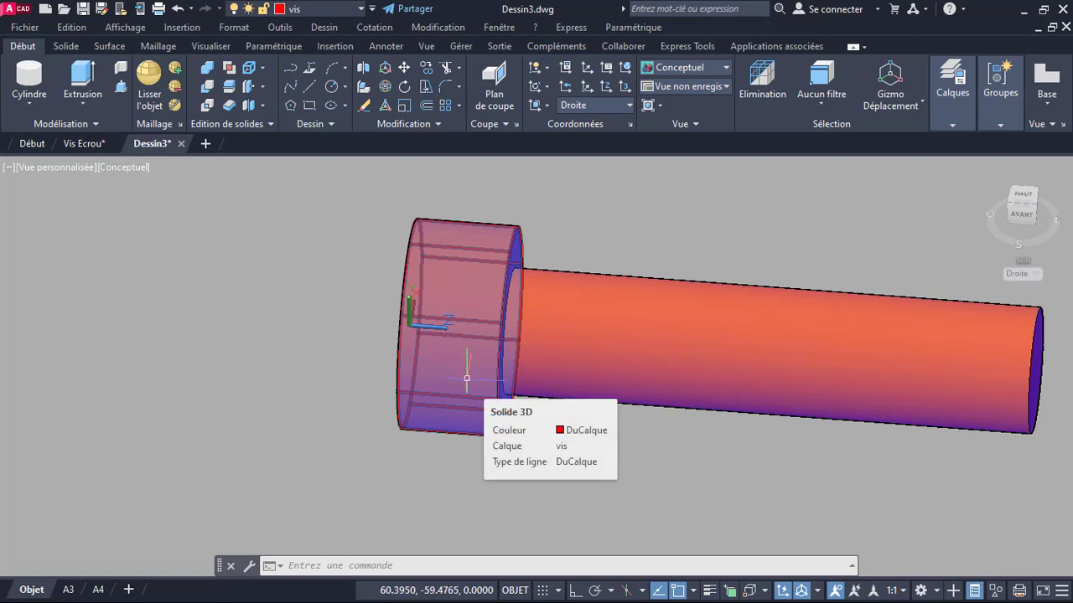
Push the hexagonal area on the head's end face 7 into the head with Presspull to cut the socket
{"action": "middle_click_drag", "start_coordinate": [451, 362], "coordinate": [592, 314]}
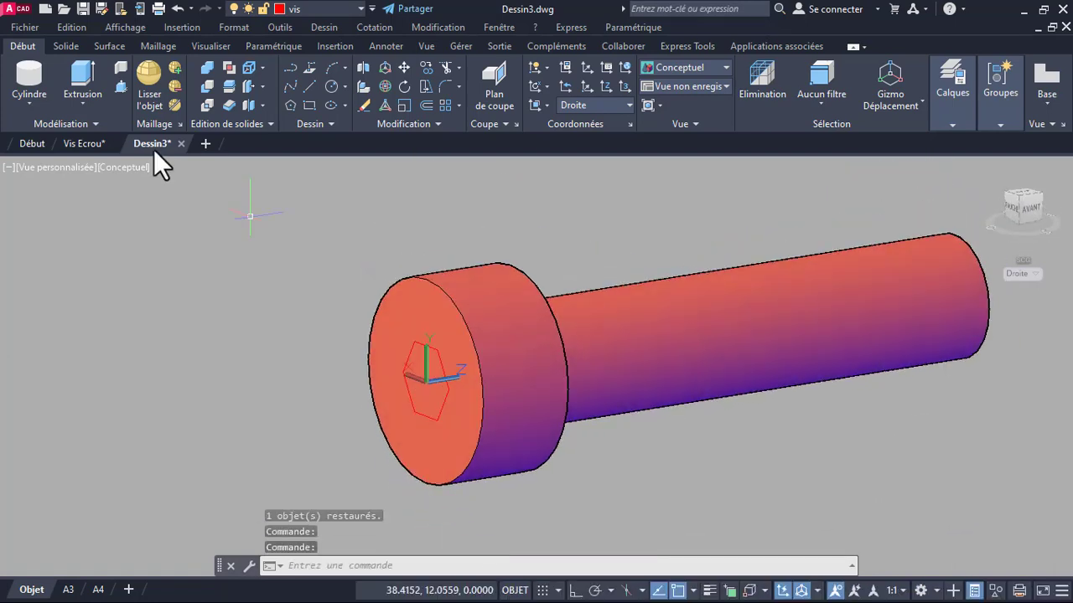
{"action": "left_click", "coordinate": [121, 86]}
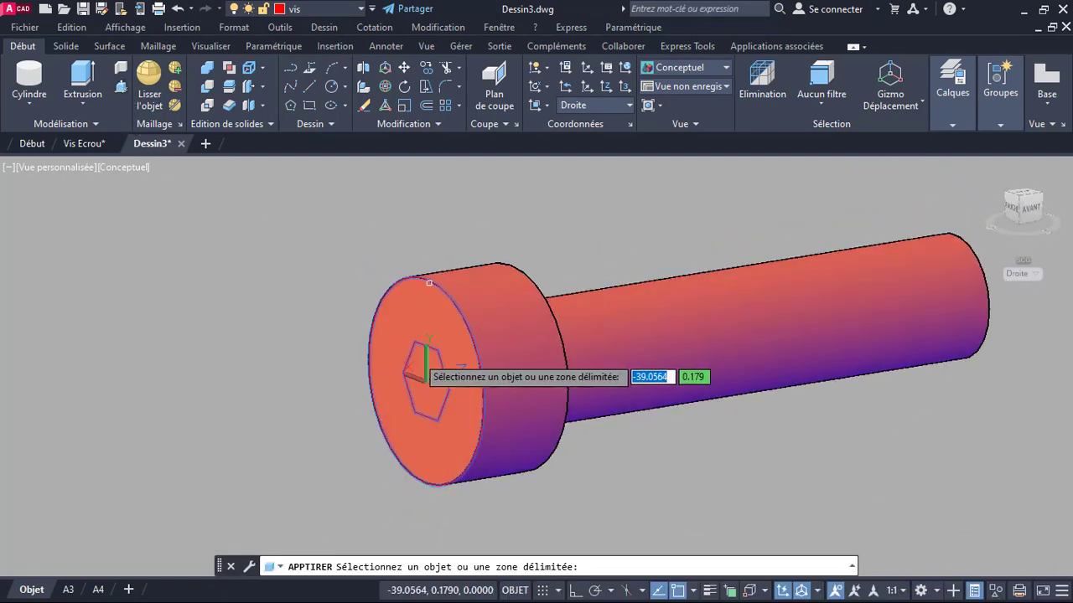
{"action": "scroll", "coordinate": [412, 350], "scroll_direction": "up", "scroll_amount": 4}
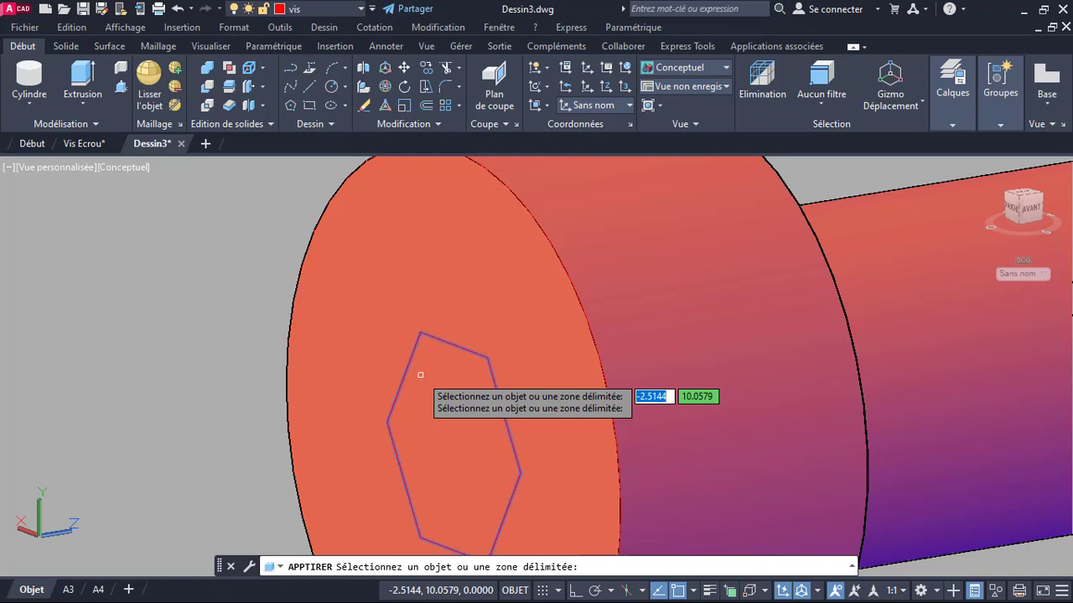
{"action": "left_click", "coordinate": [420, 375]}
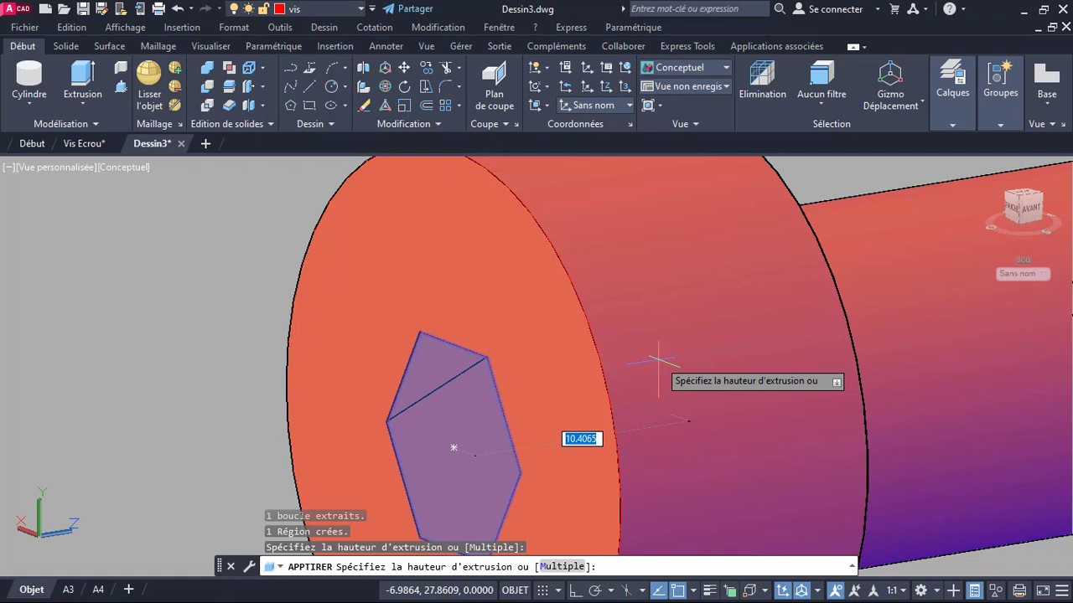
{"action": "type", "text": "7"}
{"action": "key", "text": "Return"}
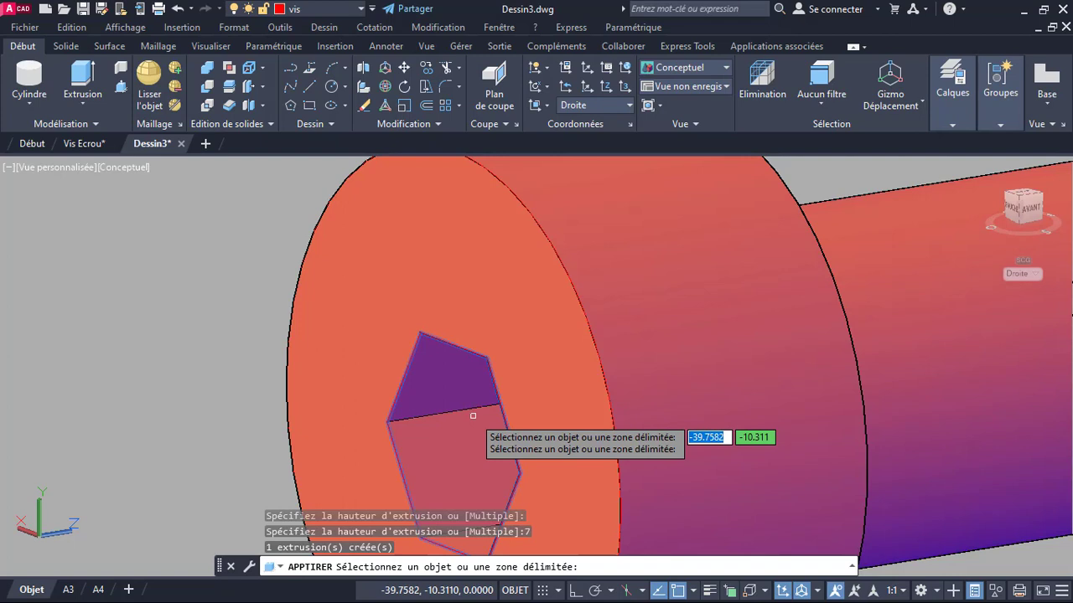
{"action": "scroll", "coordinate": [473, 416], "scroll_direction": "down", "scroll_amount": 4}
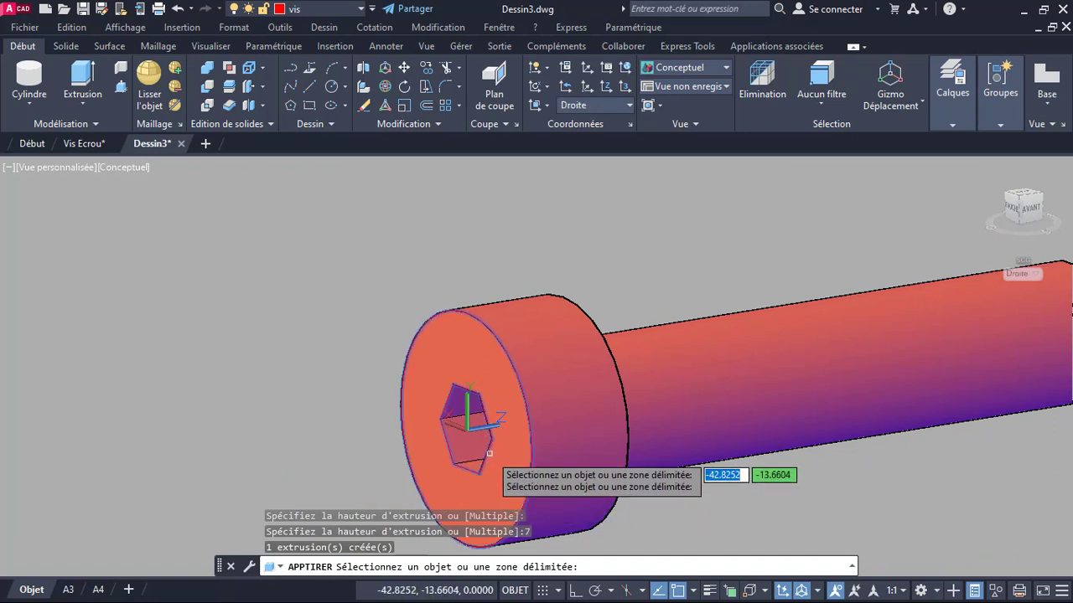
{"action": "scroll", "coordinate": [490, 454], "scroll_direction": "down", "scroll_amount": 3}
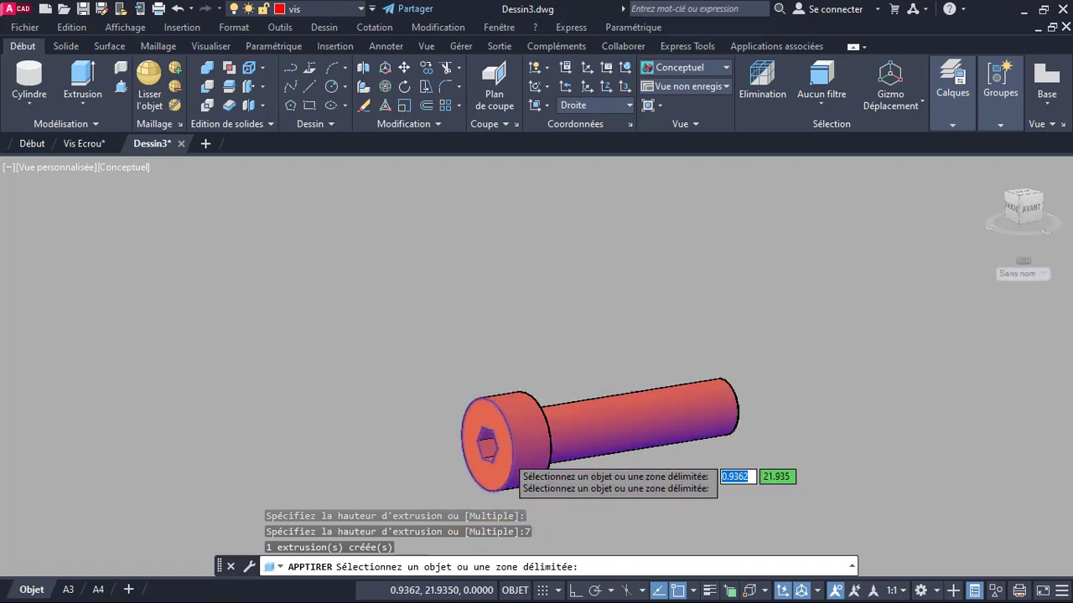
{"action": "scroll", "coordinate": [494, 456], "scroll_direction": "up", "scroll_amount": 1}
{"action": "scroll", "coordinate": [584, 453], "scroll_direction": "up", "scroll_amount": 2}
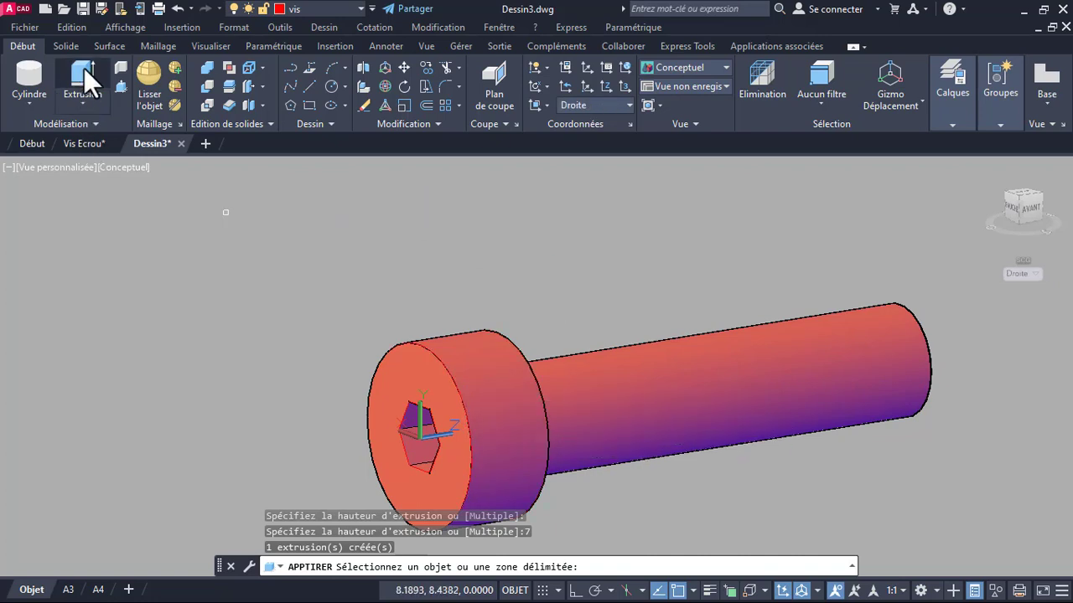
Chamfer the outer circular edge of the head's socket face with both distances at 1
{"action": "left_click", "coordinate": [67, 46]}
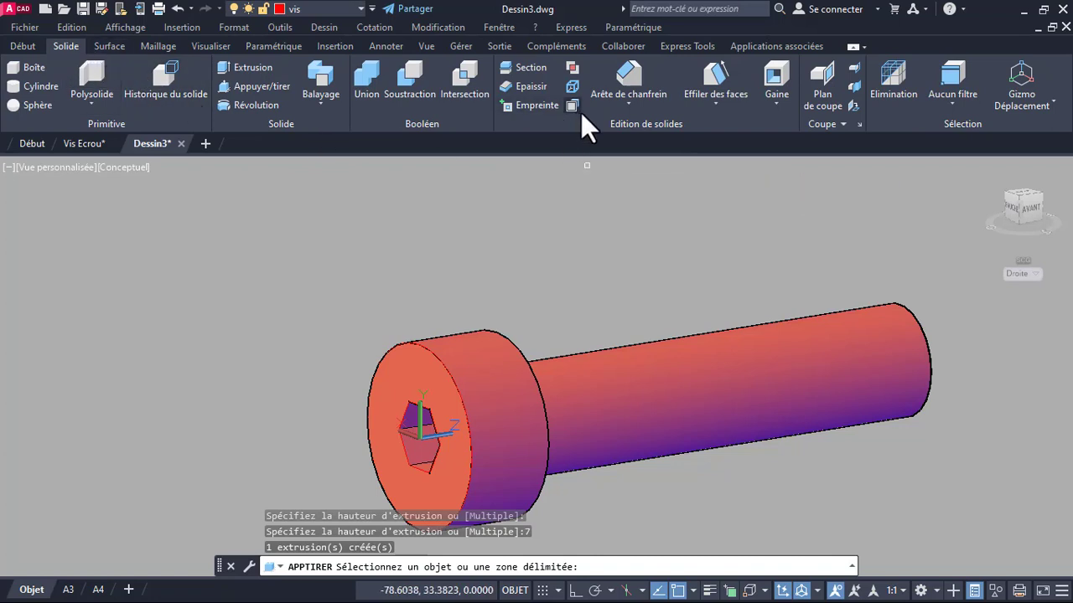
{"action": "left_click", "coordinate": [633, 107]}
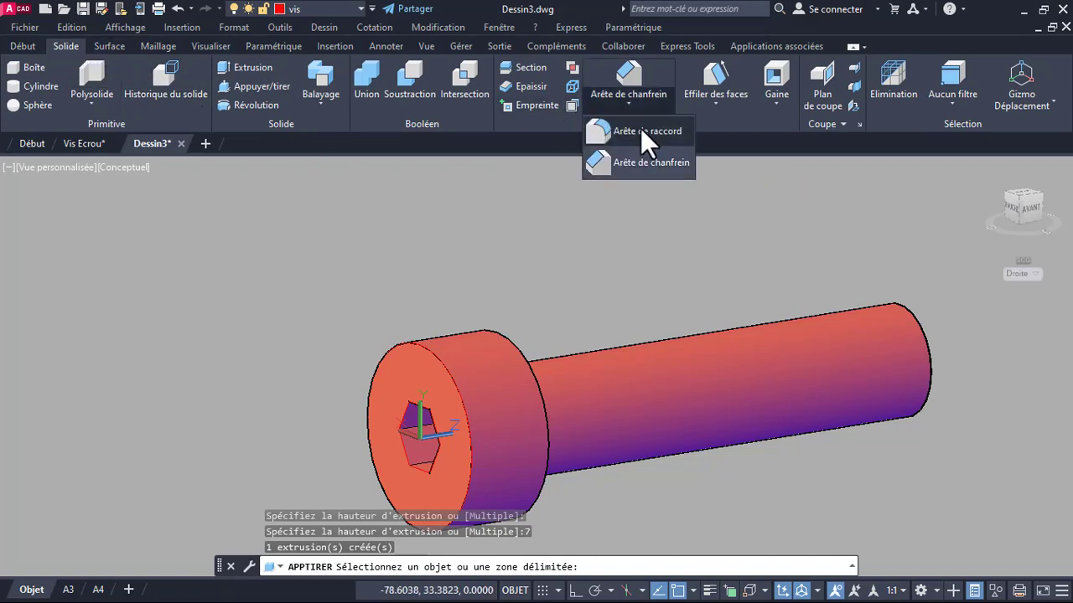
{"action": "left_click", "coordinate": [651, 162]}
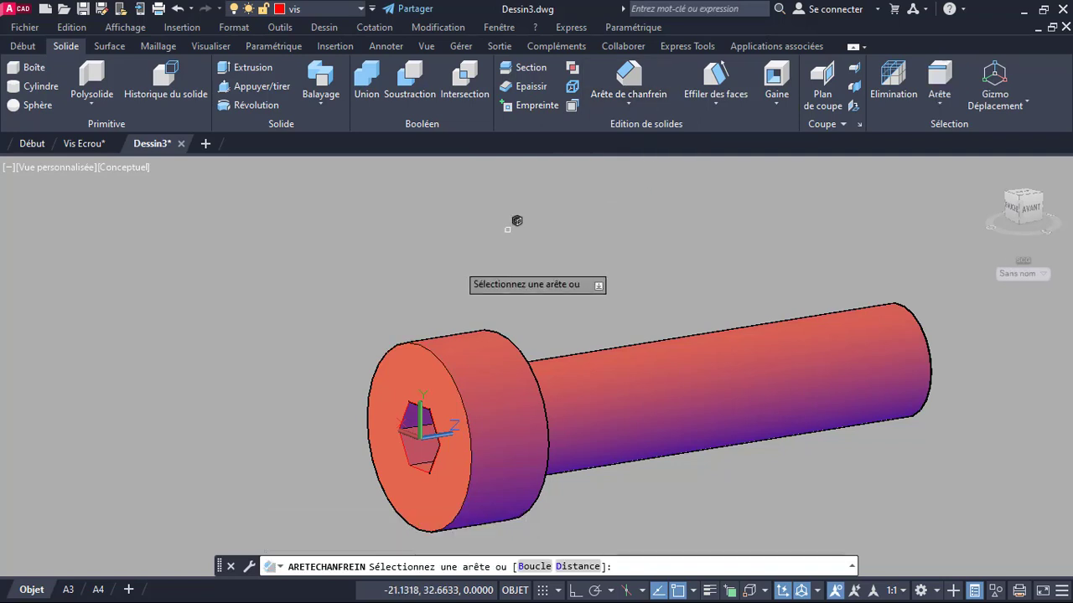
{"action": "left_click", "coordinate": [459, 387]}
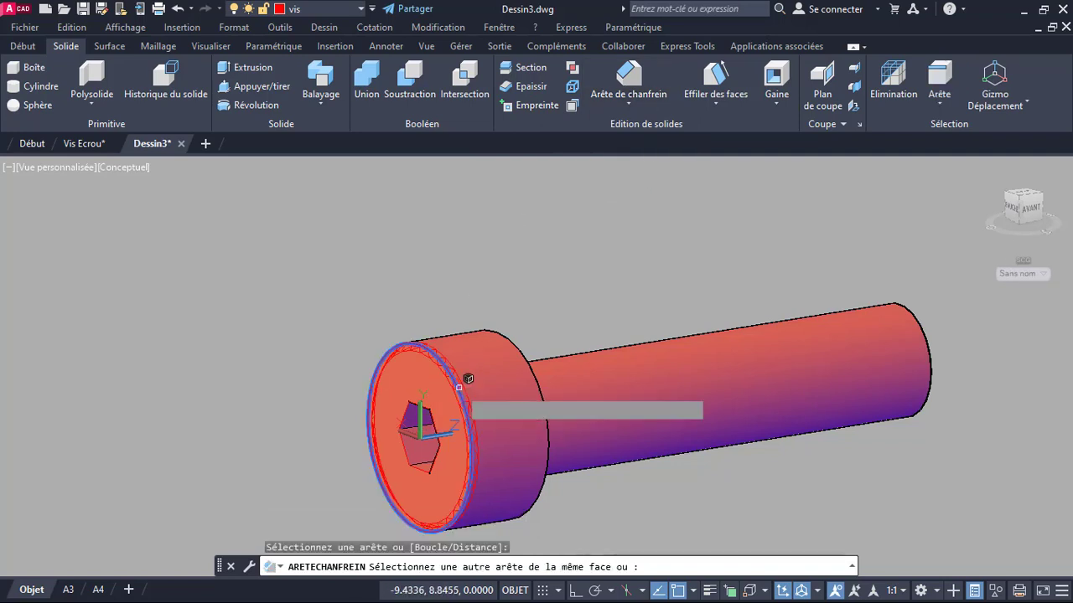
{"action": "left_click", "coordinate": [927, 343]}
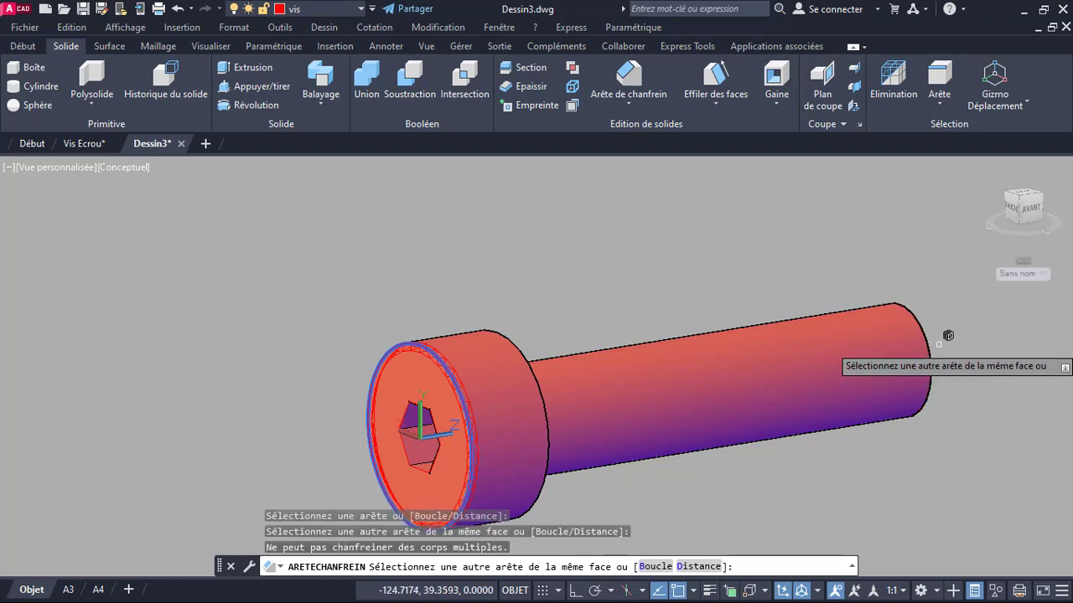
{"action": "key", "text": "Return"}
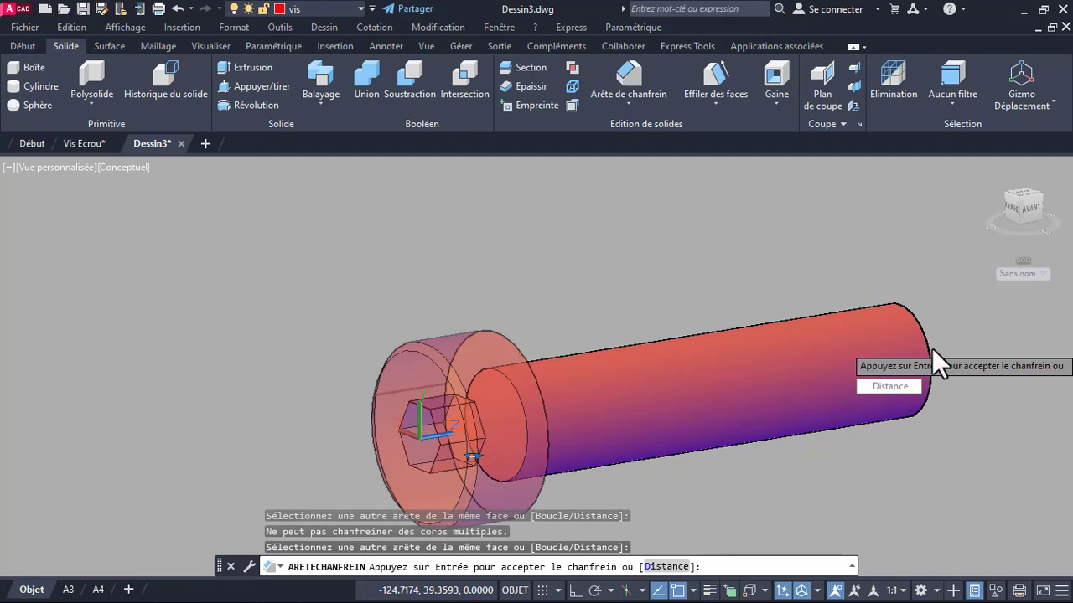
{"action": "key", "text": "Return"}
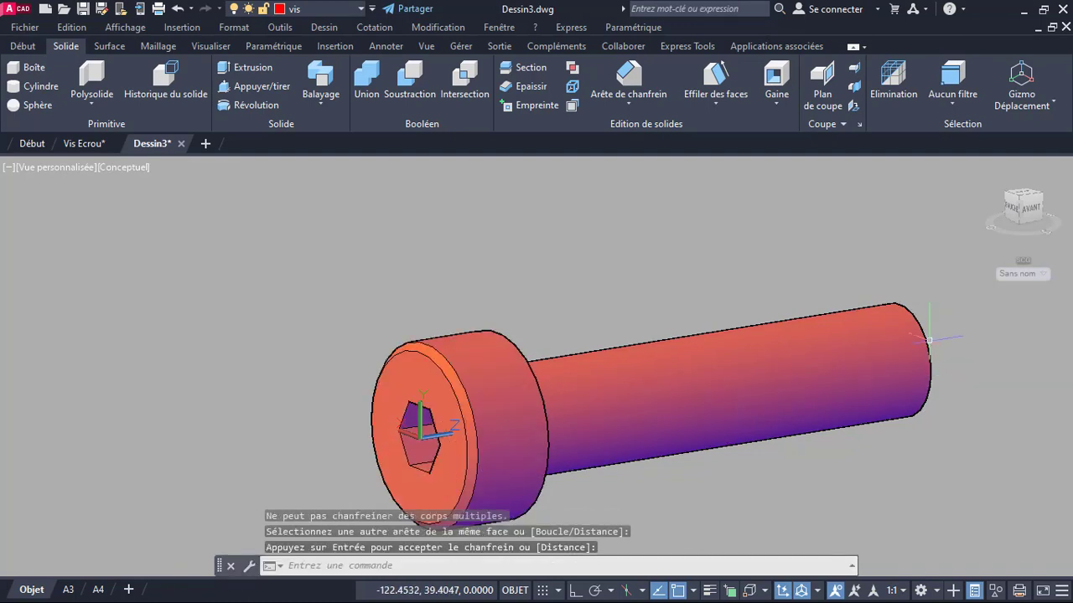
Chamfer the circular edge at the shank's free end with both distances at 1
{"action": "key", "text": "Return"}
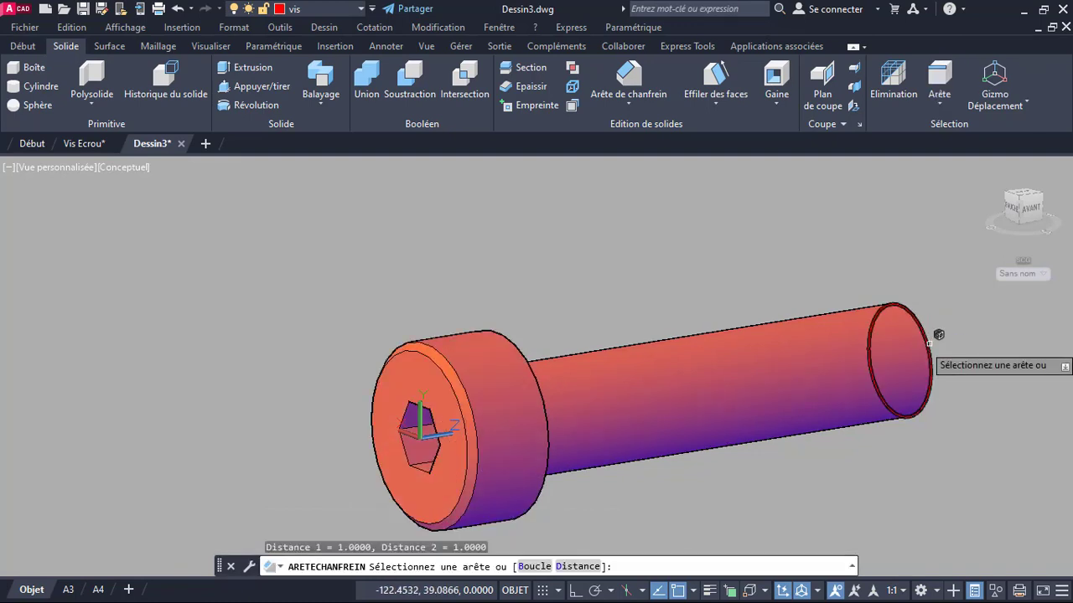
{"action": "left_click", "coordinate": [928, 344]}
{"action": "key", "text": "Return"}
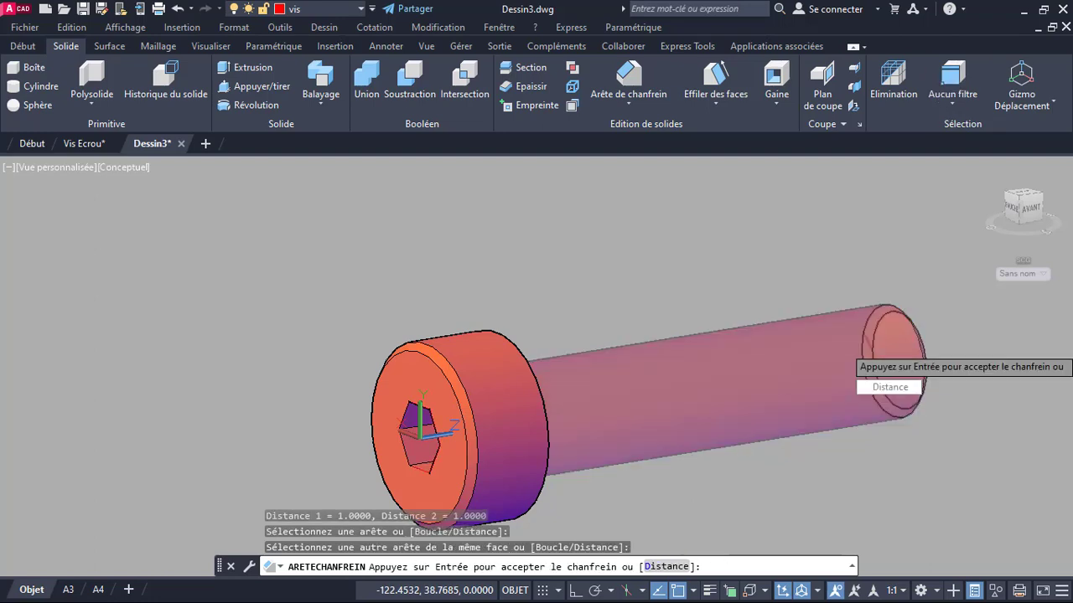
{"action": "key", "text": "Return"}
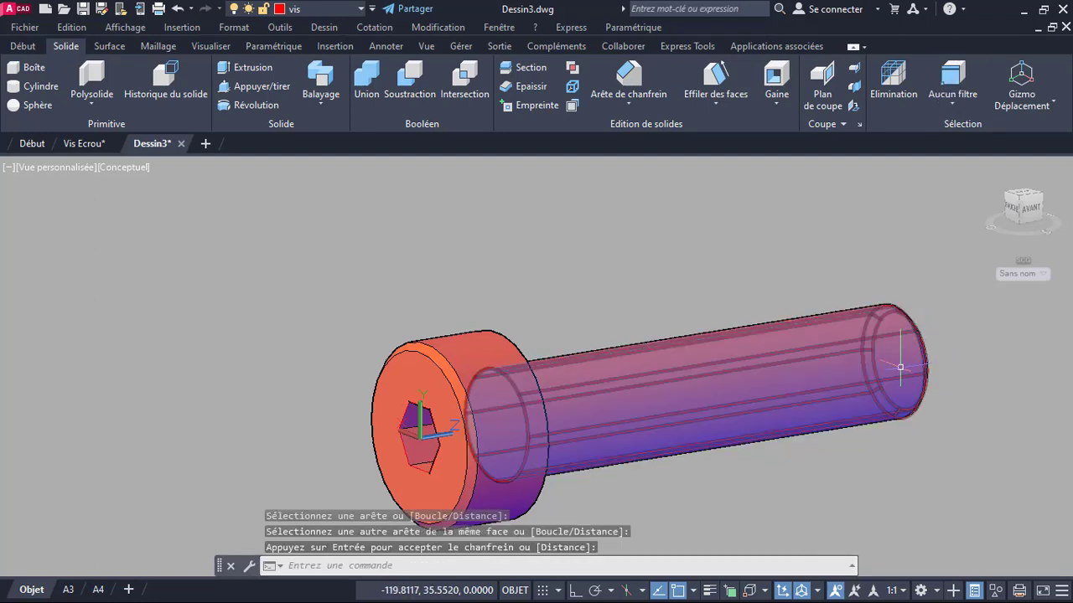
{"action": "scroll", "coordinate": [650, 416], "scroll_direction": "down", "scroll_amount": 2}
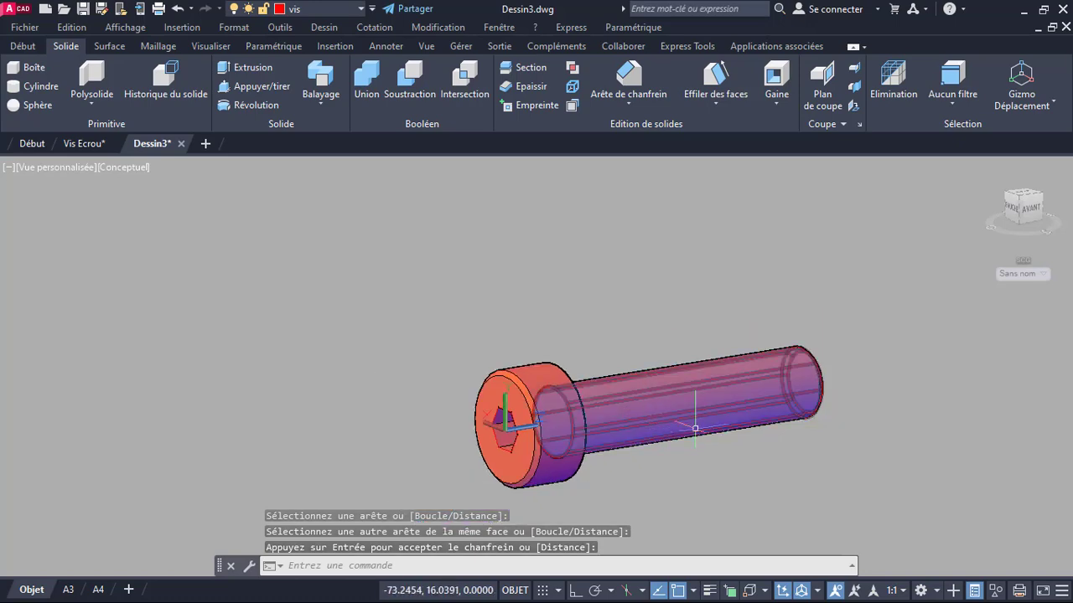
{"action": "middle_click_drag", "start_coordinate": [800, 401], "coordinate": [730, 448], "text": "shift"}
{"action": "key", "text": "Return"}
{"action": "scroll", "coordinate": [788, 424], "scroll_direction": "up", "scroll_amount": 3}
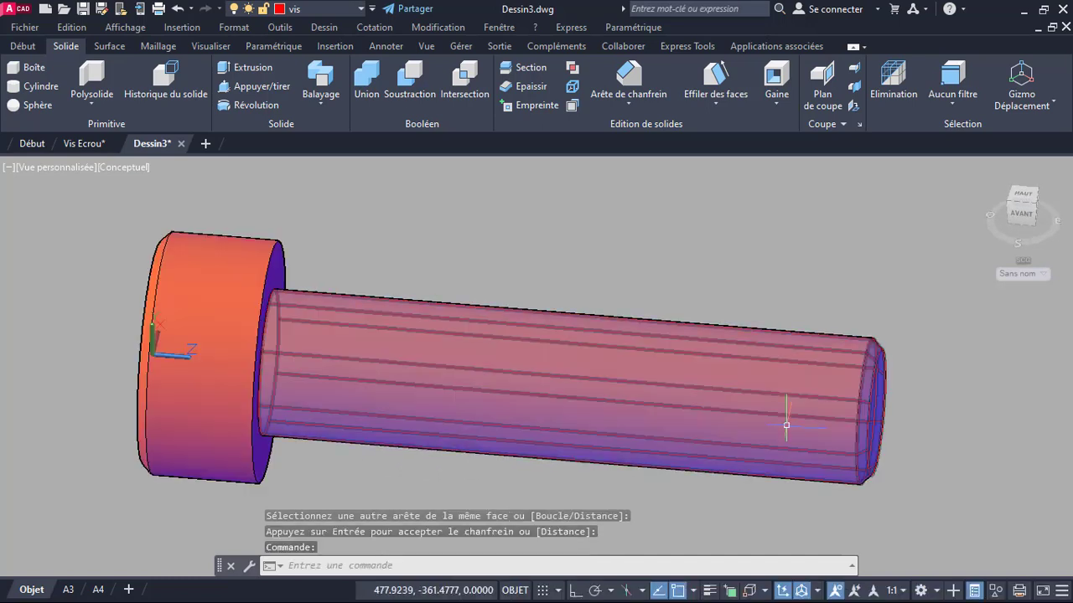
{"action": "scroll", "coordinate": [786, 427], "scroll_direction": "down", "scroll_amount": 3}
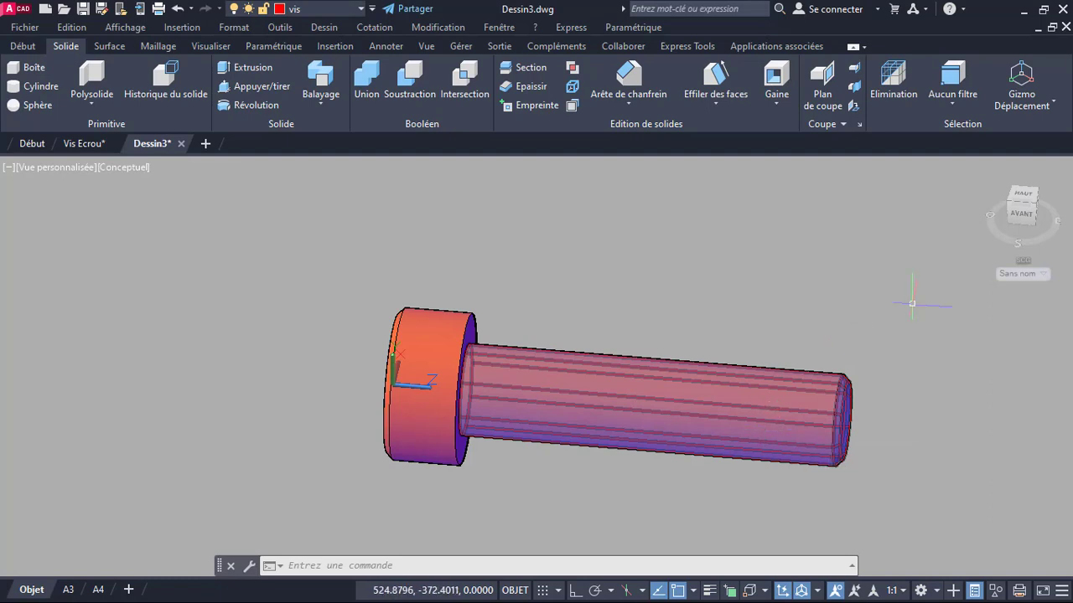
Extract the circular edge where the shank's cylindrical surface meets its free-end chamfer, using the edge selection filter
{"action": "left_click", "coordinate": [1020, 215]}
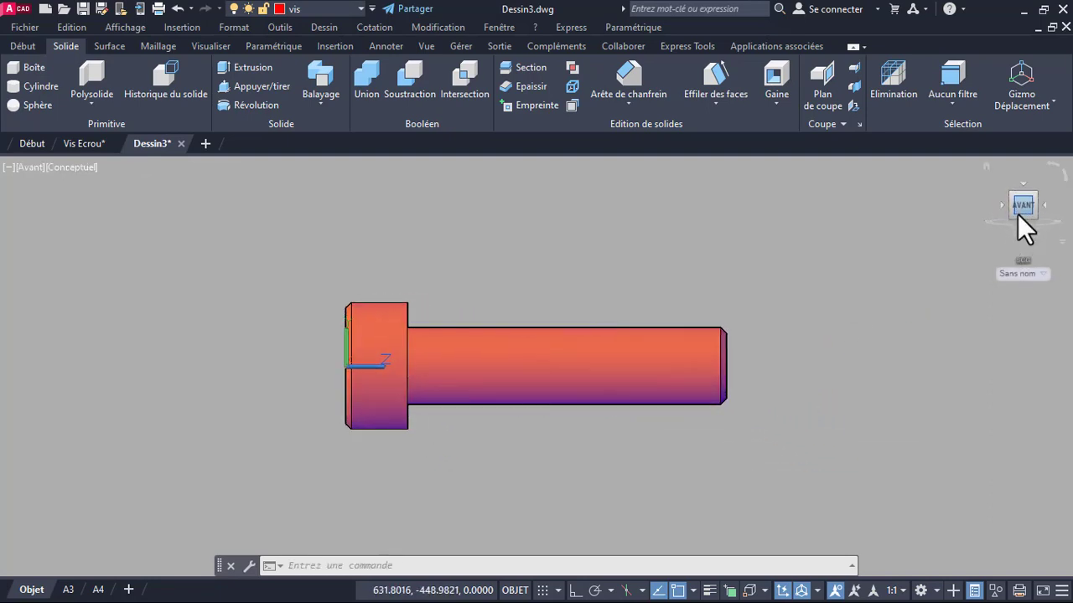
{"action": "scroll", "coordinate": [574, 383], "scroll_direction": "up", "scroll_amount": 2}
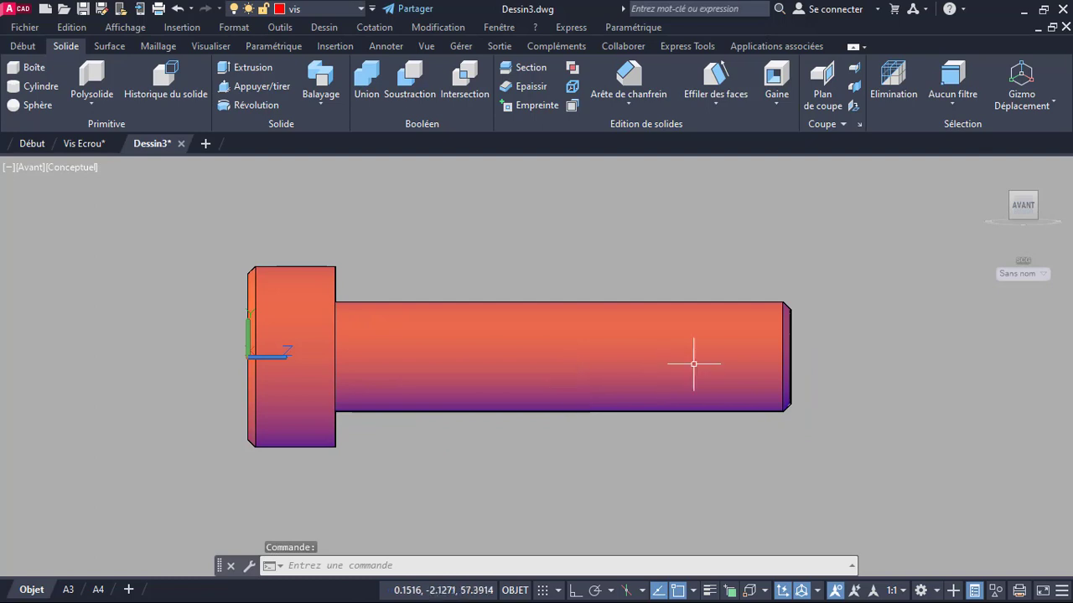
{"action": "scroll", "coordinate": [729, 356], "scroll_direction": "up", "scroll_amount": 1}
{"action": "scroll", "coordinate": [771, 356], "scroll_direction": "up", "scroll_amount": 1}
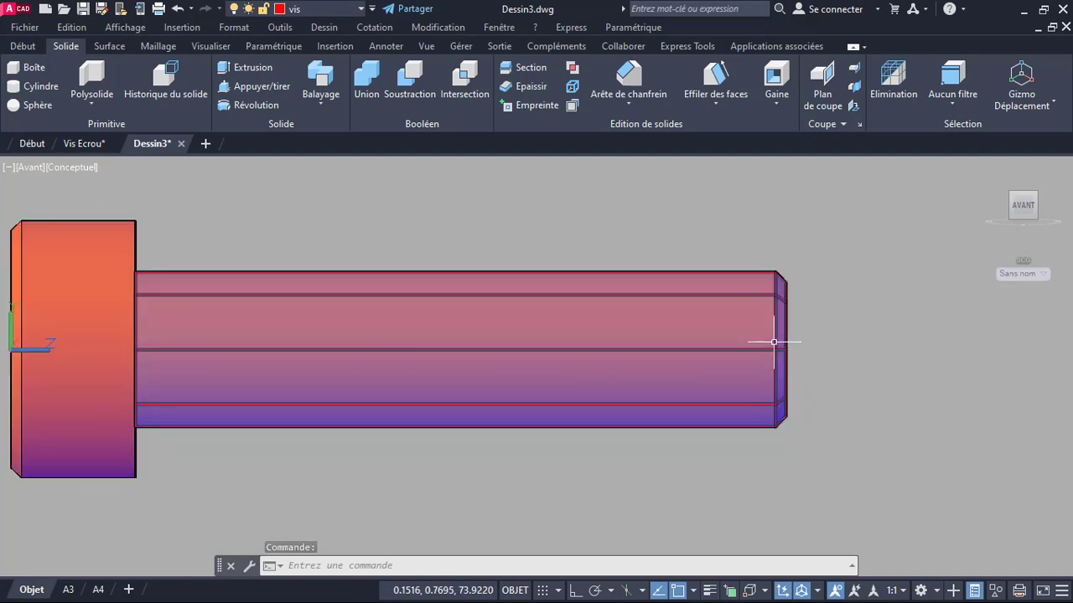
{"action": "left_click", "coordinate": [951, 104]}
{"action": "left_click", "coordinate": [956, 194]}
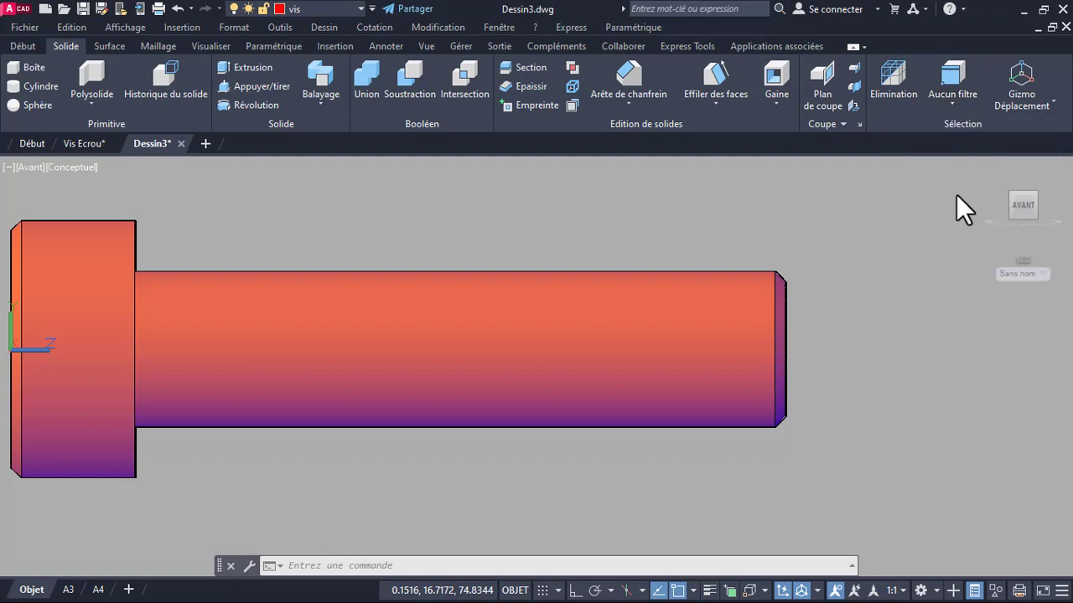
{"action": "left_click", "coordinate": [775, 339]}
{"action": "left_click", "coordinate": [27, 48]}
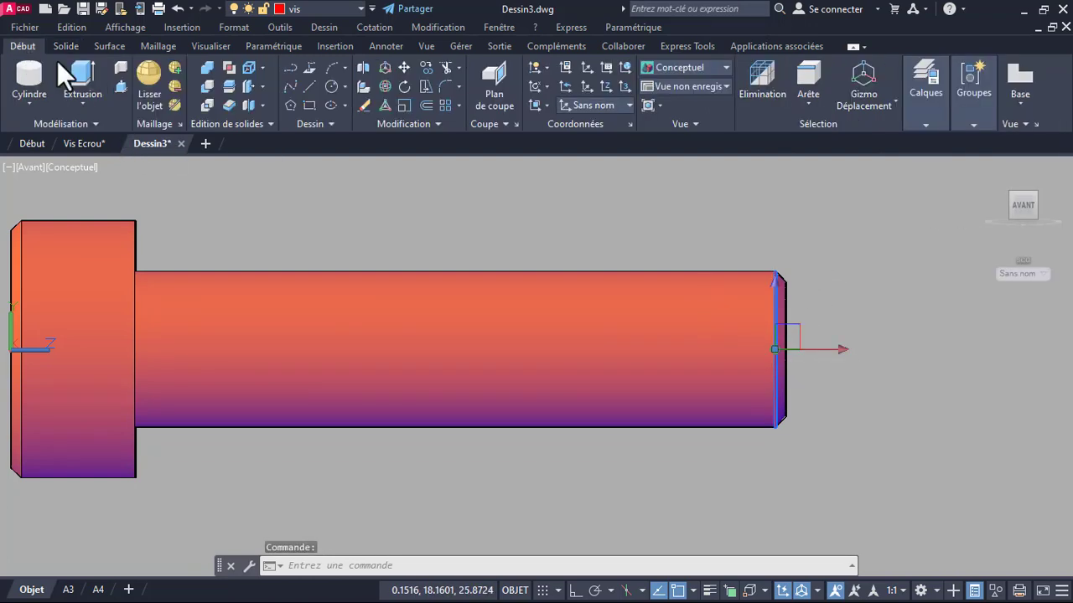
{"action": "left_click", "coordinate": [248, 68]}
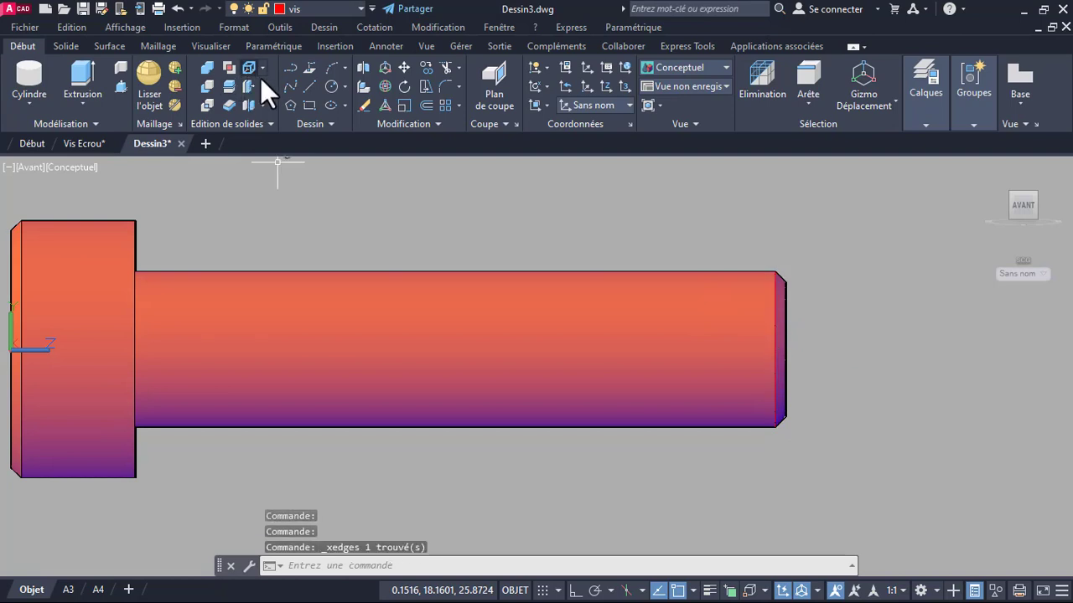
Clear the subobject selection filter and hide the shank solid, keeping the extracted circle displayed
{"action": "left_click", "coordinate": [426, 304]}
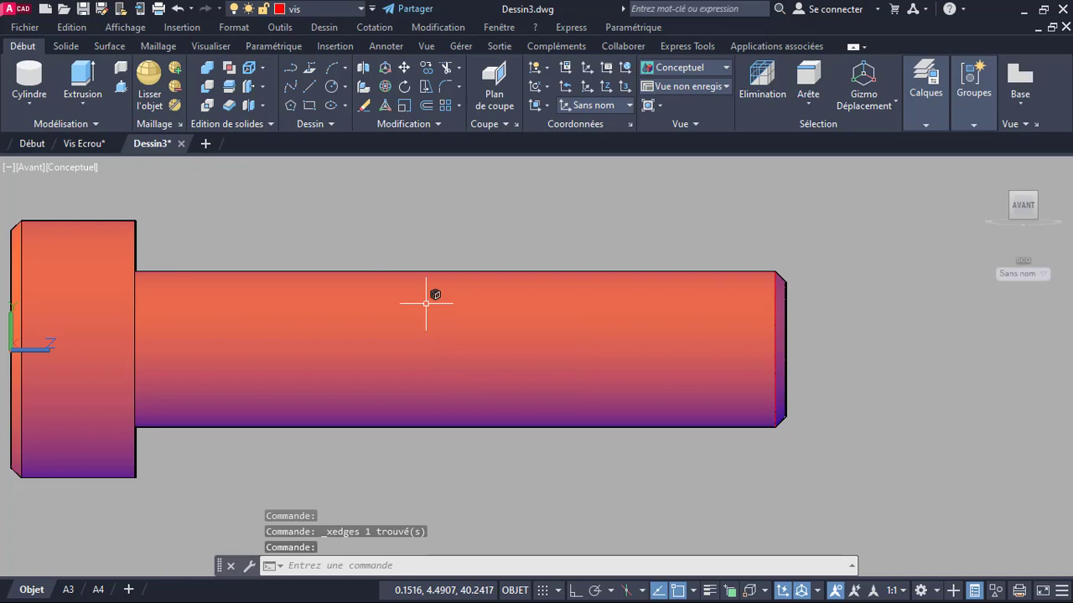
{"action": "key", "text": "Escape"}
{"action": "left_click", "coordinate": [426, 303]}
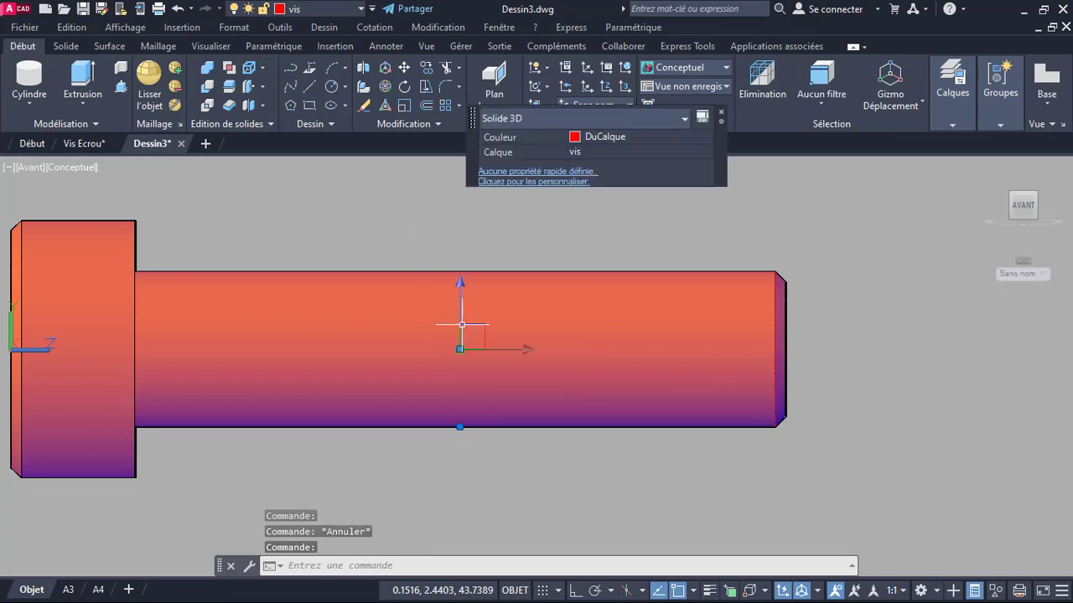
{"action": "left_click", "coordinate": [997, 590]}
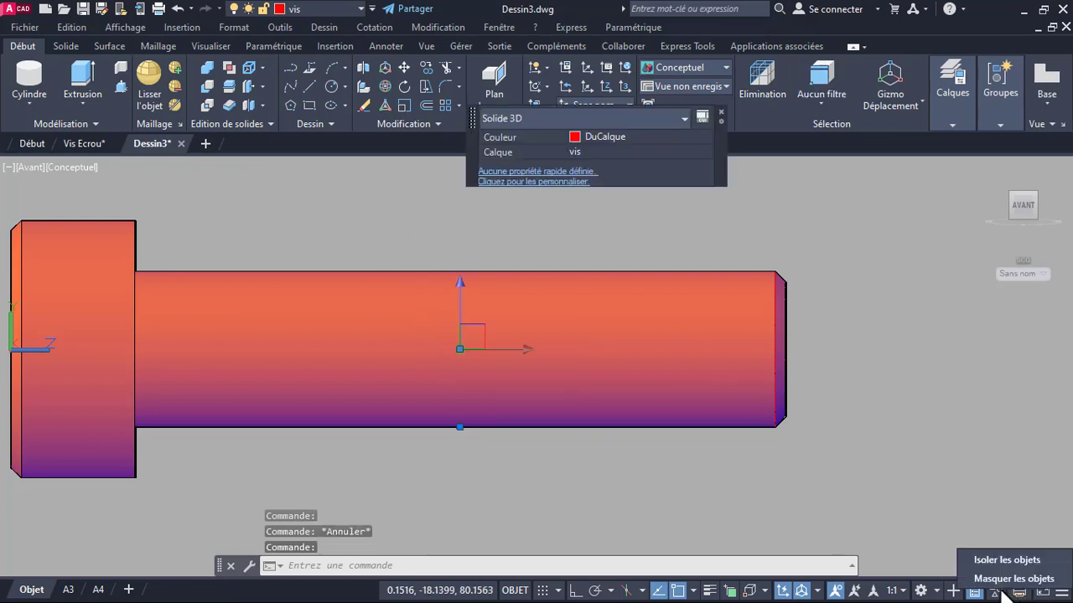
{"action": "left_click", "coordinate": [1006, 579]}
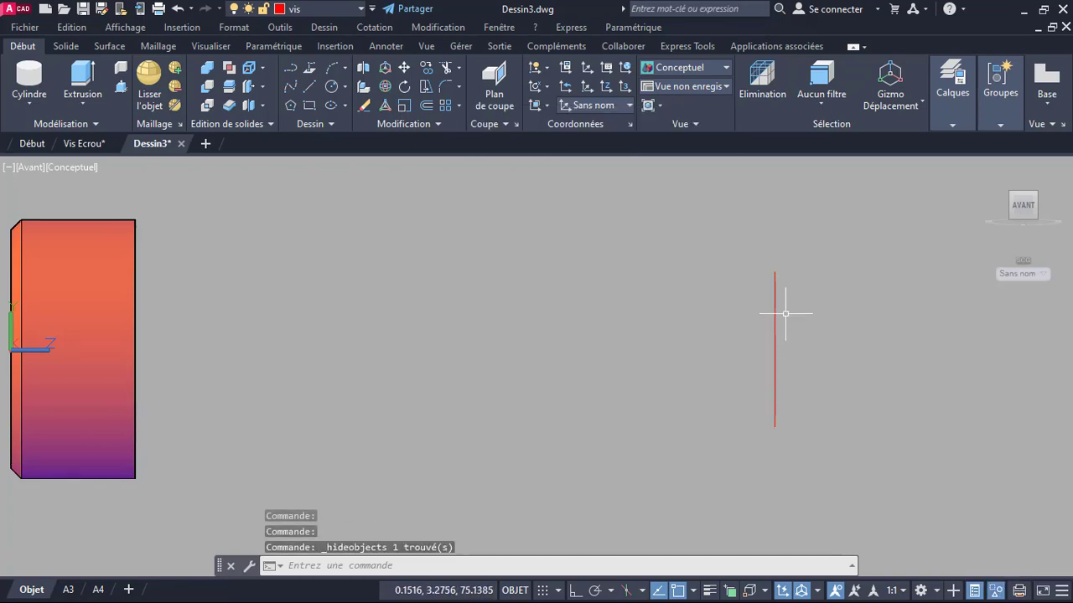
Start a helix centred on the extracted circle, with both base and top diameters set to 15
{"action": "middle_click_drag", "start_coordinate": [785, 314], "coordinate": [746, 331], "text": "shift"}
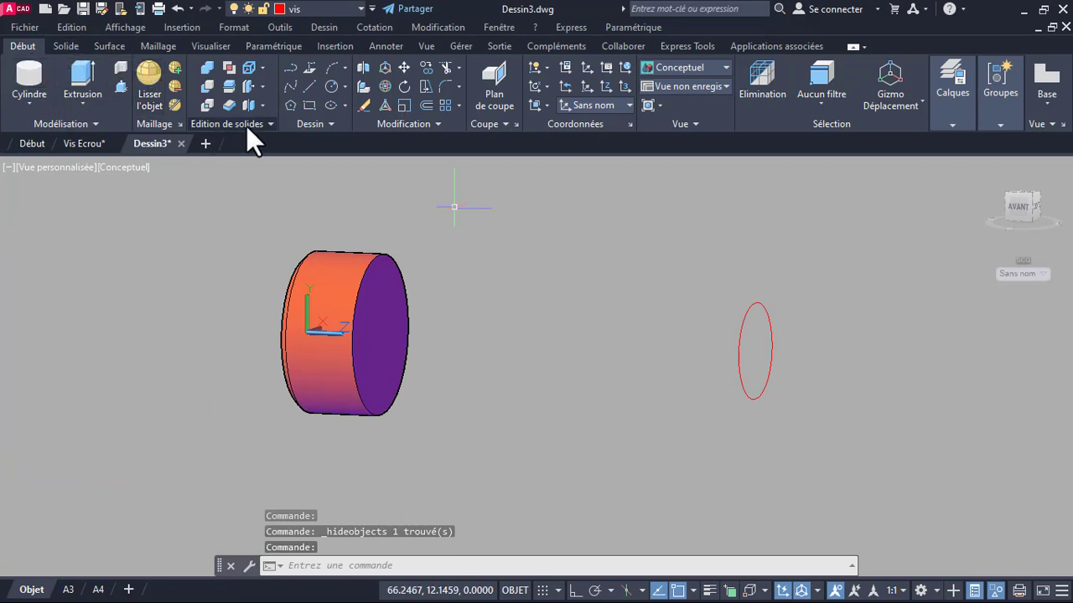
{"action": "left_click", "coordinate": [332, 124]}
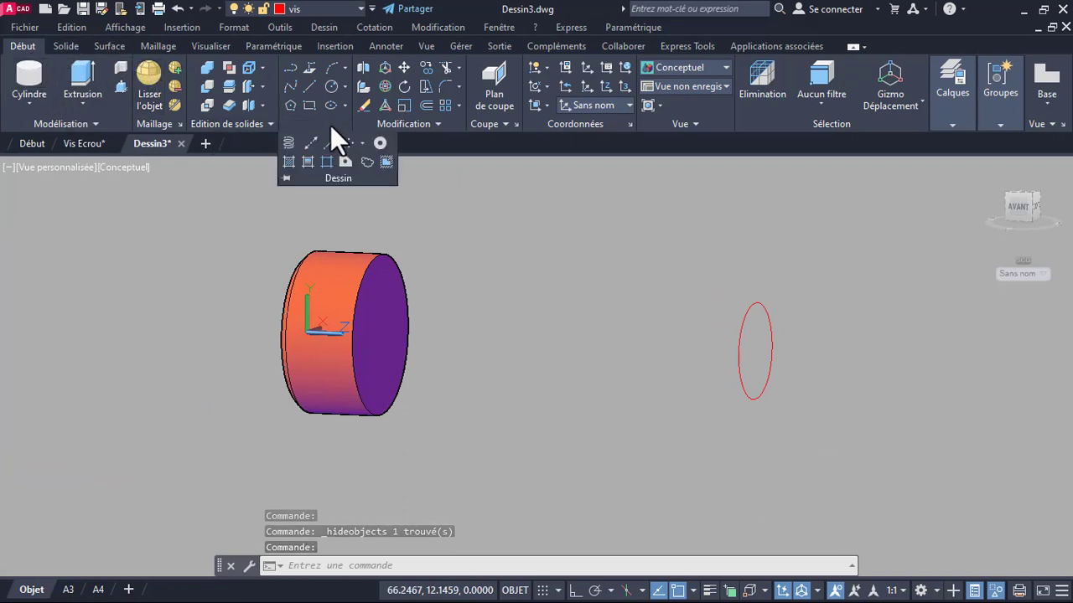
{"action": "left_click", "coordinate": [289, 144]}
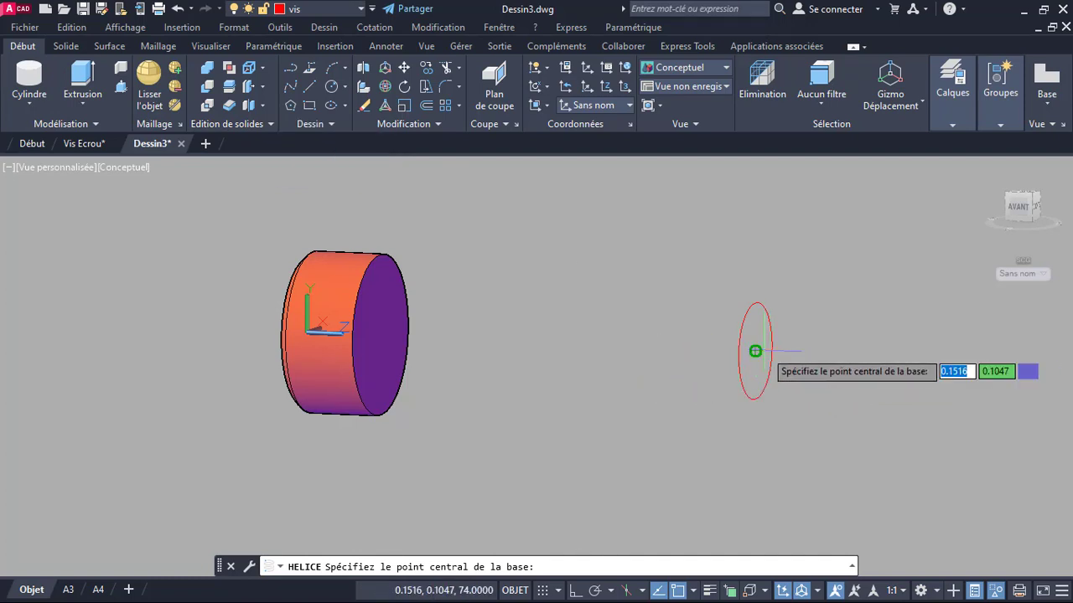
{"action": "left_click", "coordinate": [755, 351]}
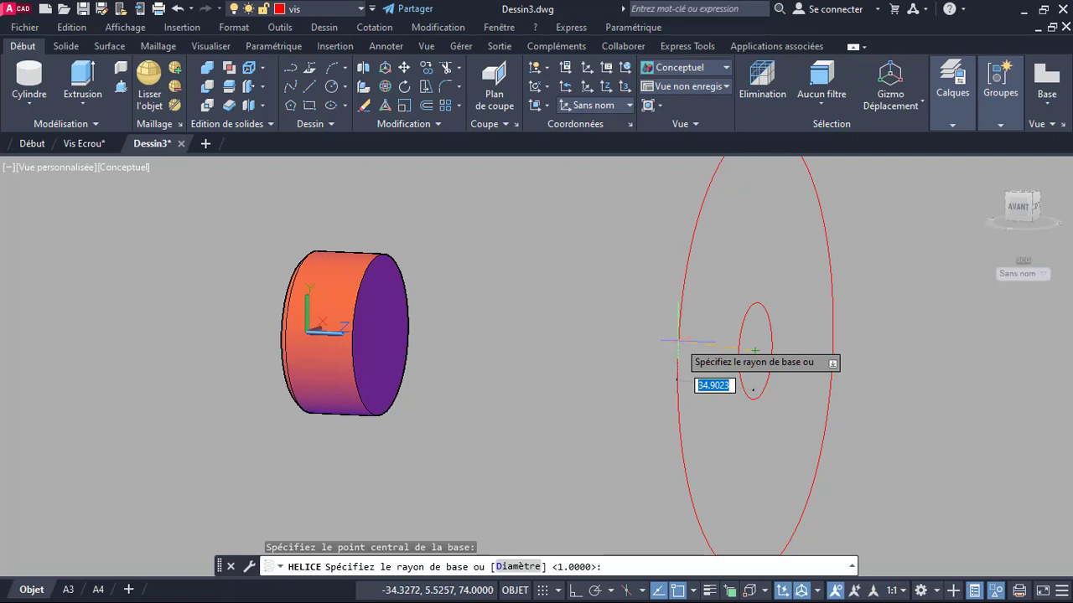
{"action": "left_click", "coordinate": [519, 566]}
{"action": "type", "text": "15"}
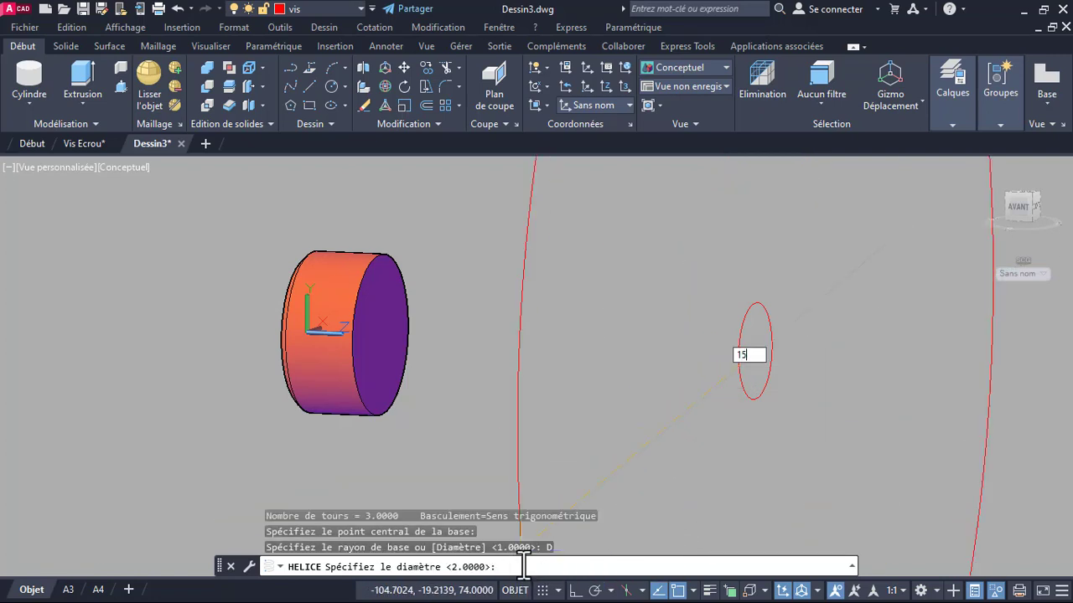
{"action": "key", "text": "Return"}
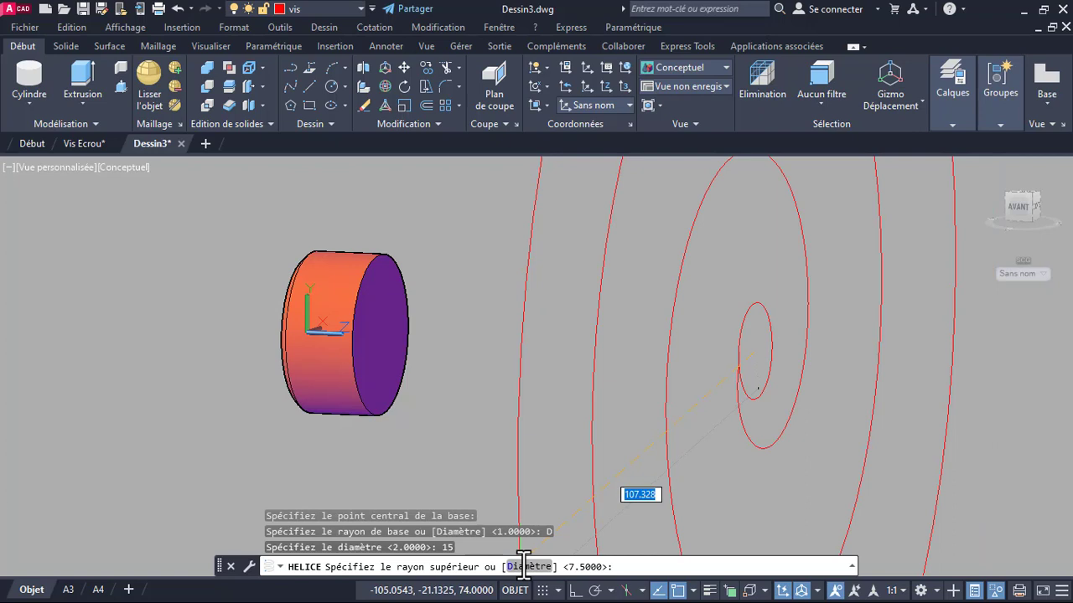
{"action": "left_click", "coordinate": [528, 566]}
{"action": "type", "text": "15"}
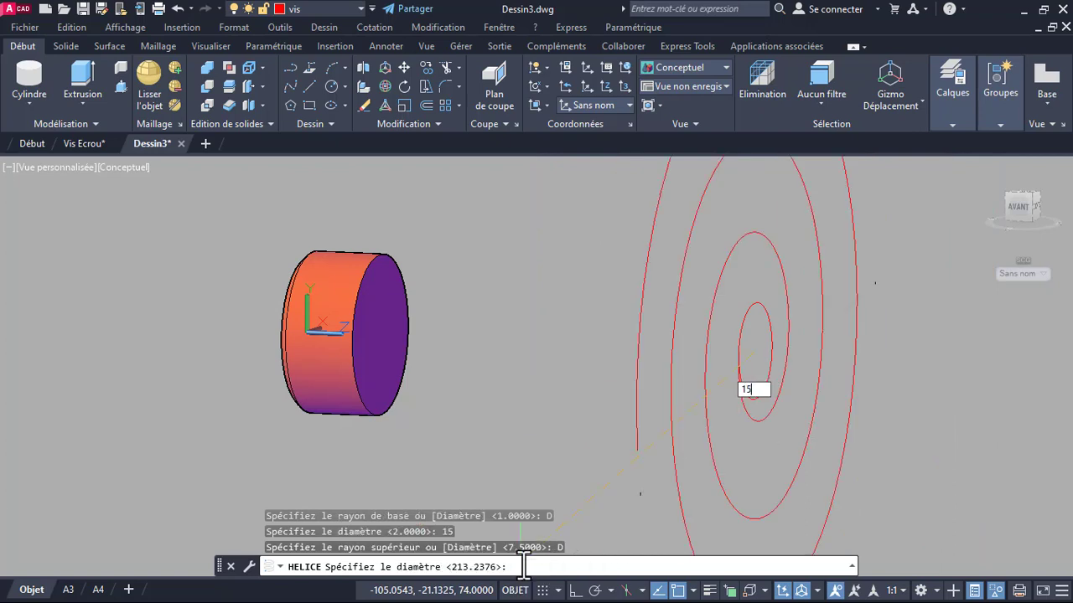
{"action": "key", "text": "Return"}
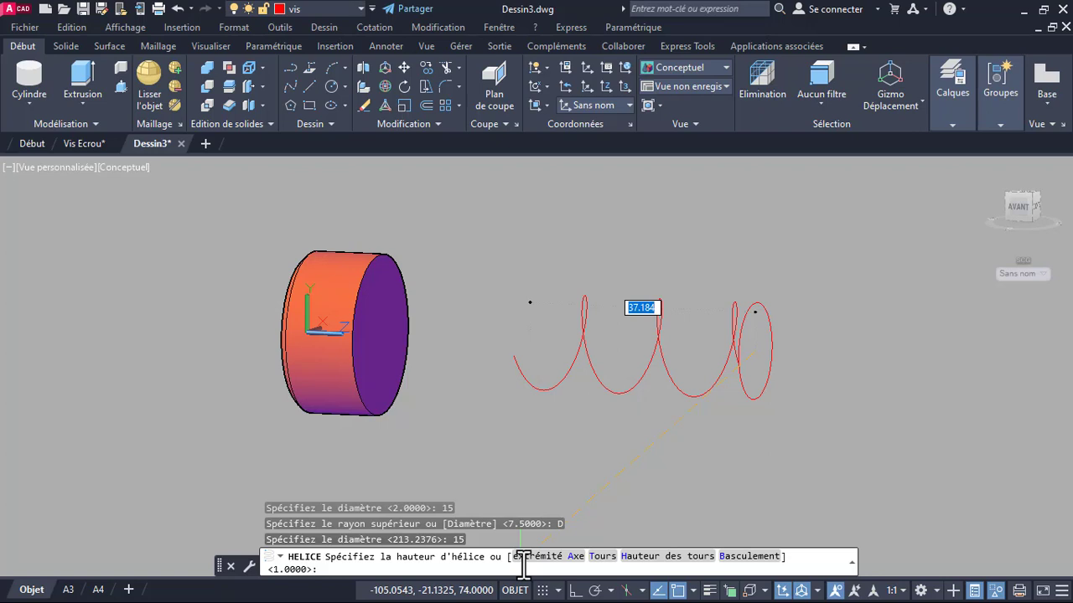
Give the helix 25 turns and a height of 48, running from the circle towards the head
{"action": "left_click", "coordinate": [603, 556]}
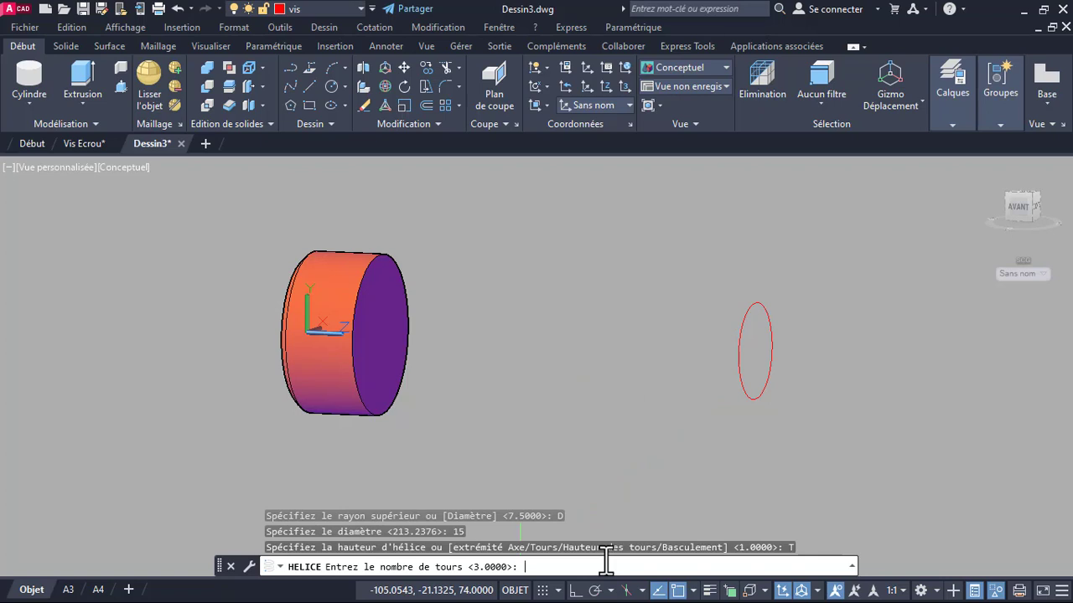
{"action": "key", "text": "Return"}
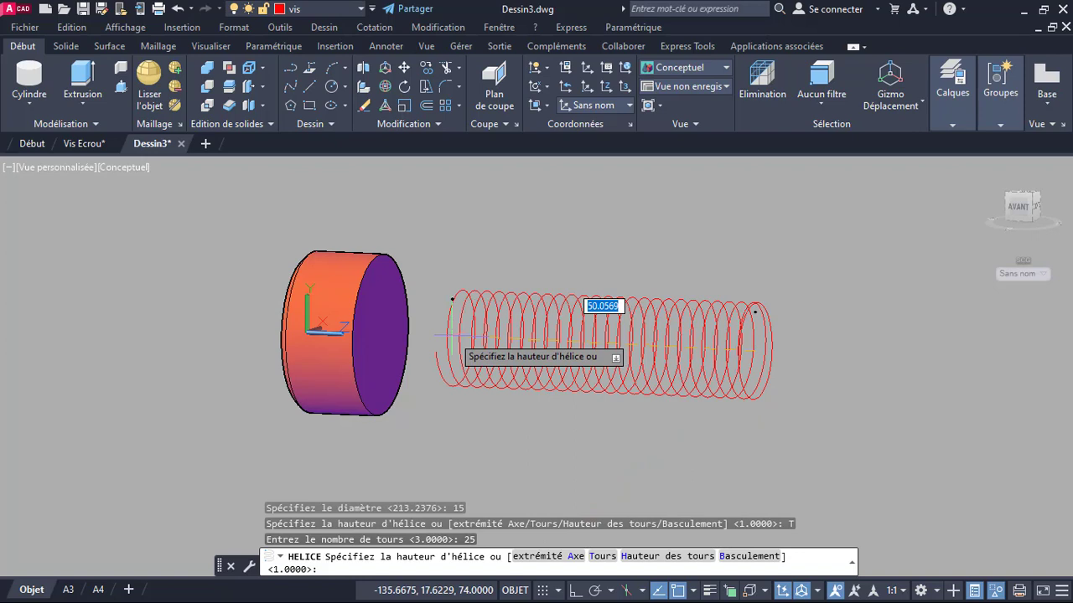
{"action": "type", "text": "48"}
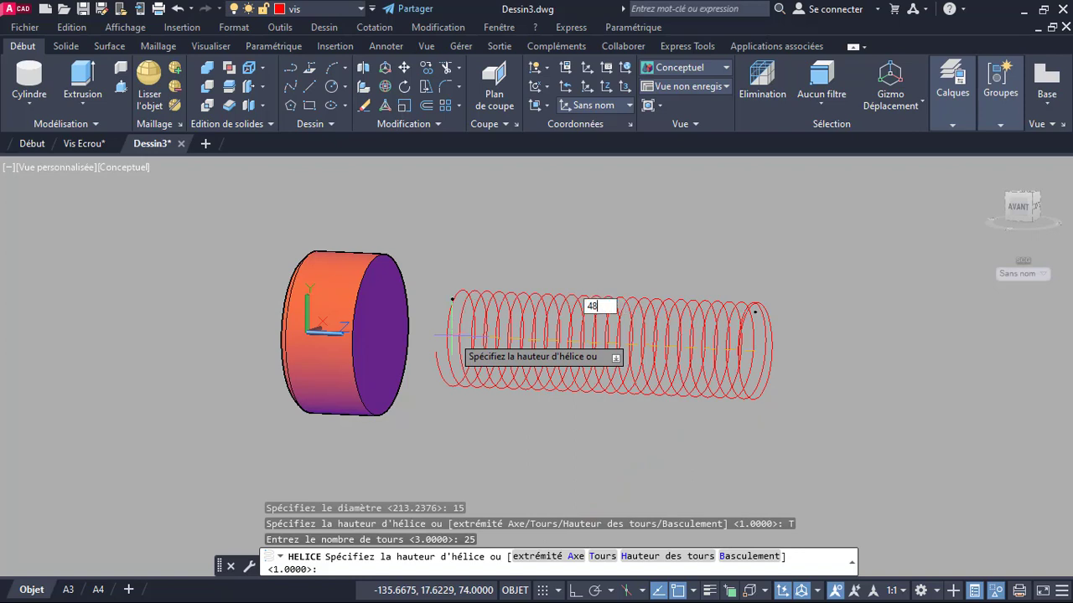
{"action": "key", "text": "Return"}
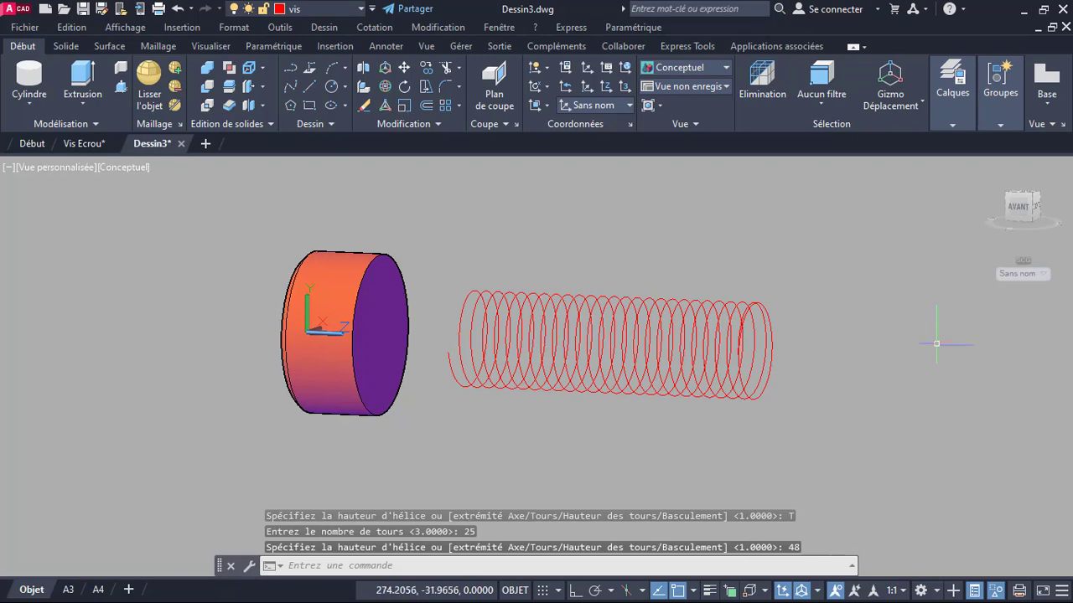
Orient the model to the front view and restore the named UCS Face
{"action": "left_click", "coordinate": [1020, 205]}
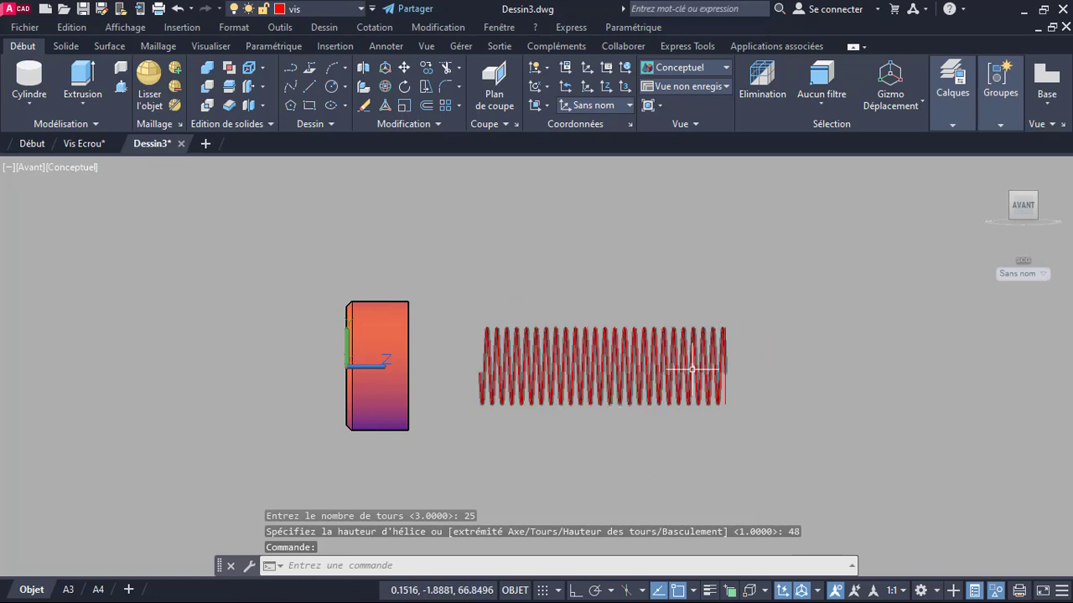
{"action": "scroll", "coordinate": [692, 369], "scroll_direction": "up", "scroll_amount": 3}
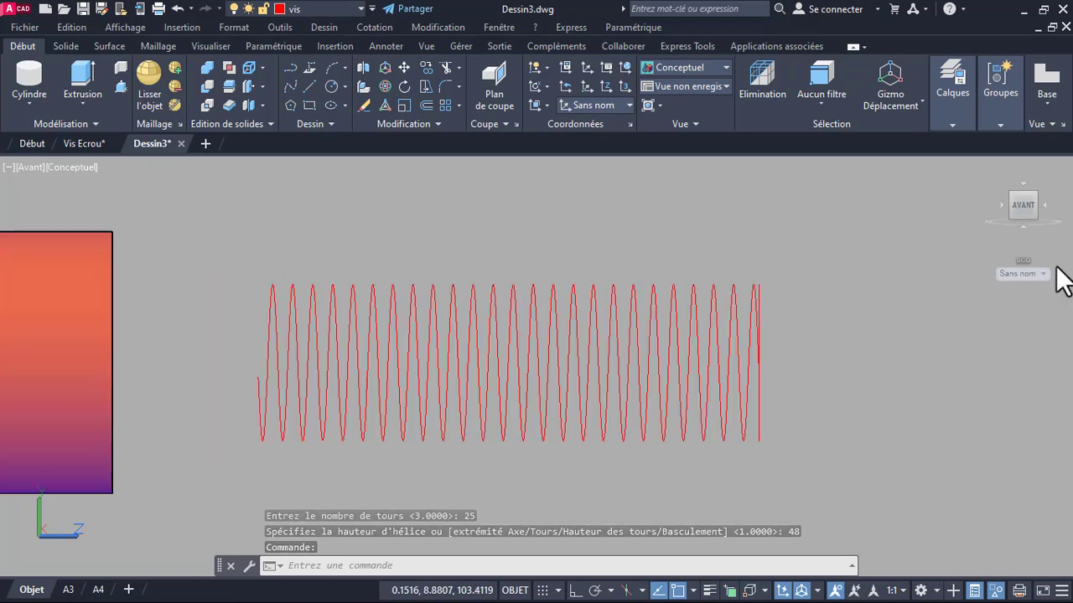
{"action": "scroll", "coordinate": [490, 362], "scroll_direction": "down", "scroll_amount": 2}
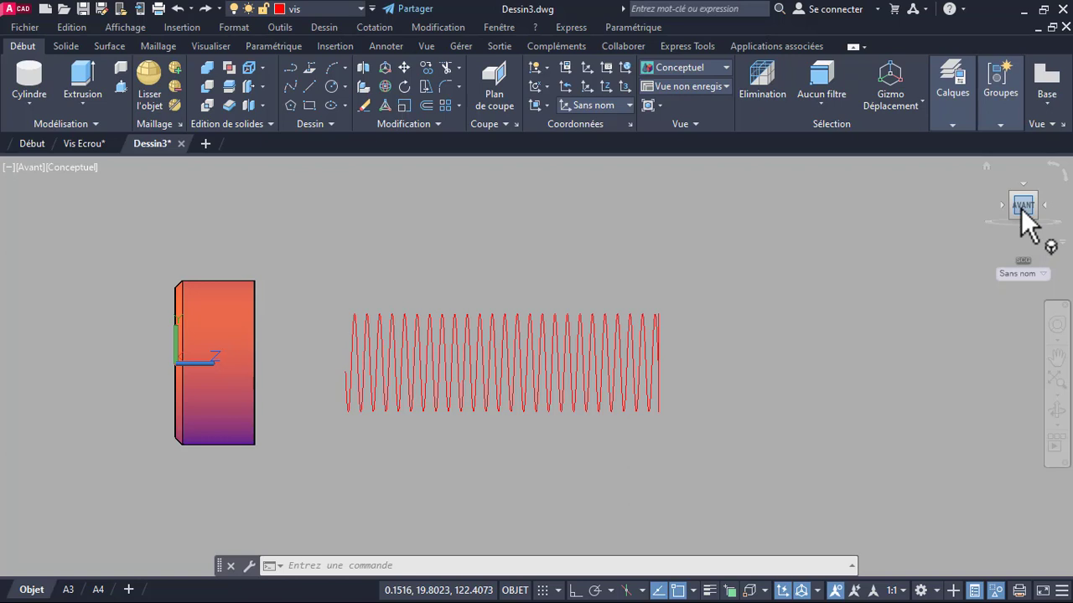
{"action": "mouse_move", "coordinate": [570, 363]}
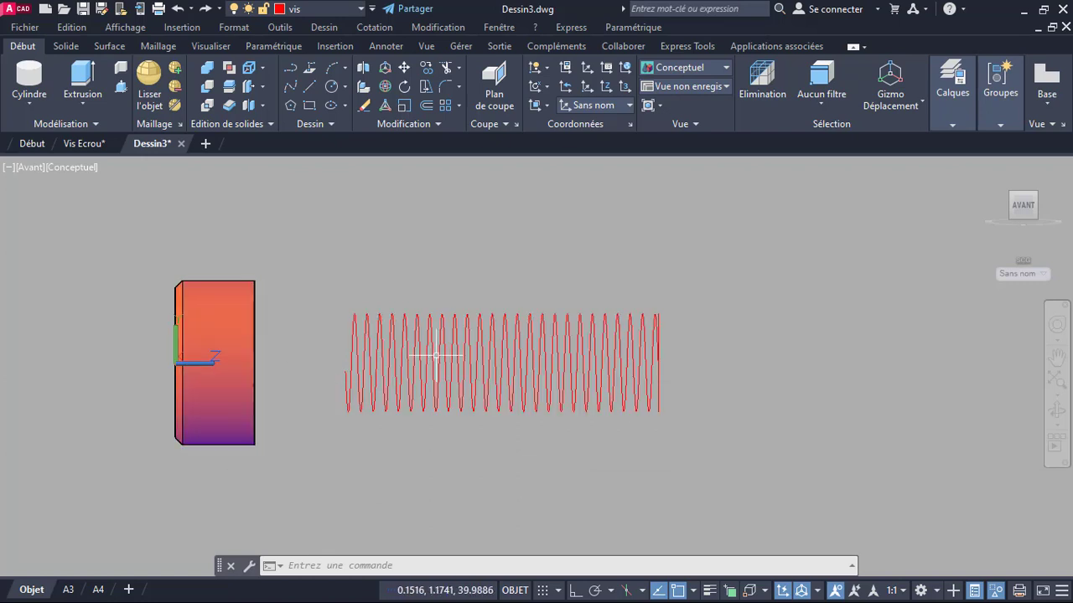
{"action": "left_click", "coordinate": [1030, 264]}
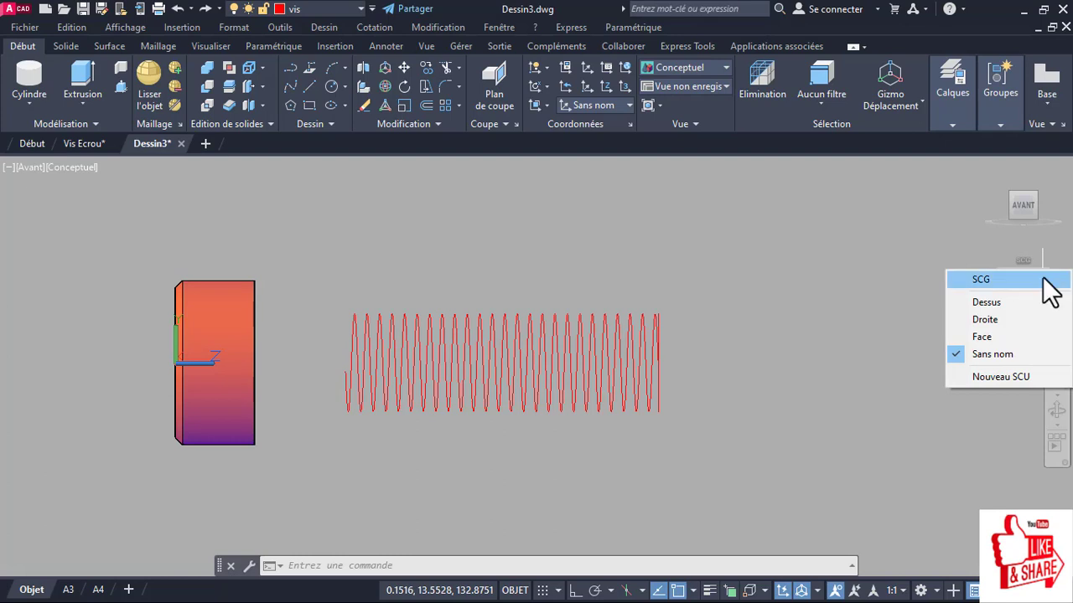
{"action": "left_click", "coordinate": [984, 336]}
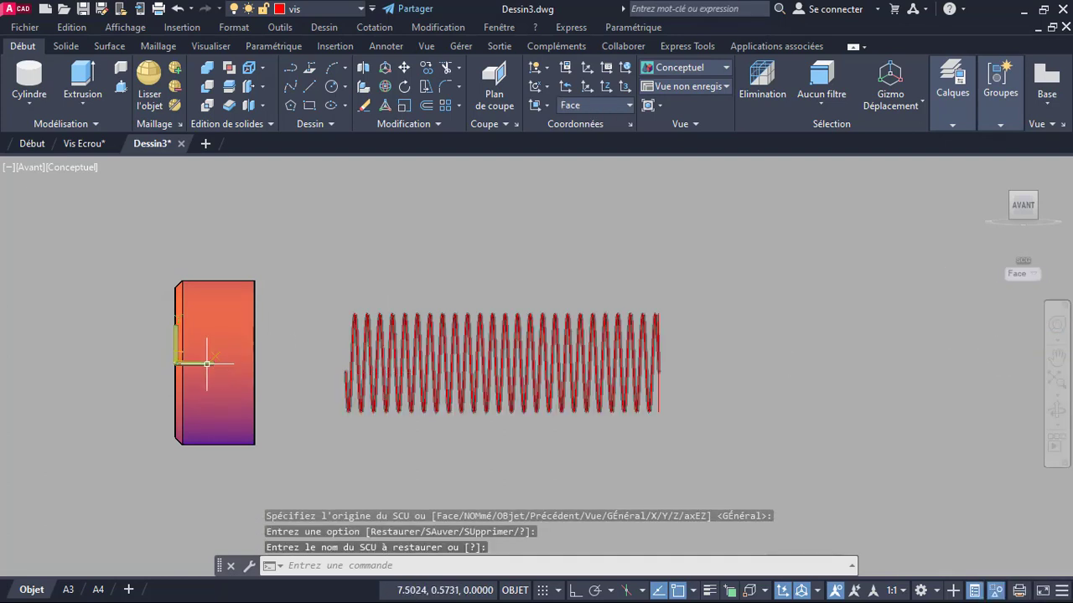
Switch the viewport's visual style from Conceptual to 2D Wireframe (Filaire 2D)
{"action": "scroll", "coordinate": [206, 359], "scroll_direction": "down", "scroll_amount": 4}
{"action": "scroll", "coordinate": [201, 362], "scroll_direction": "up", "scroll_amount": 6}
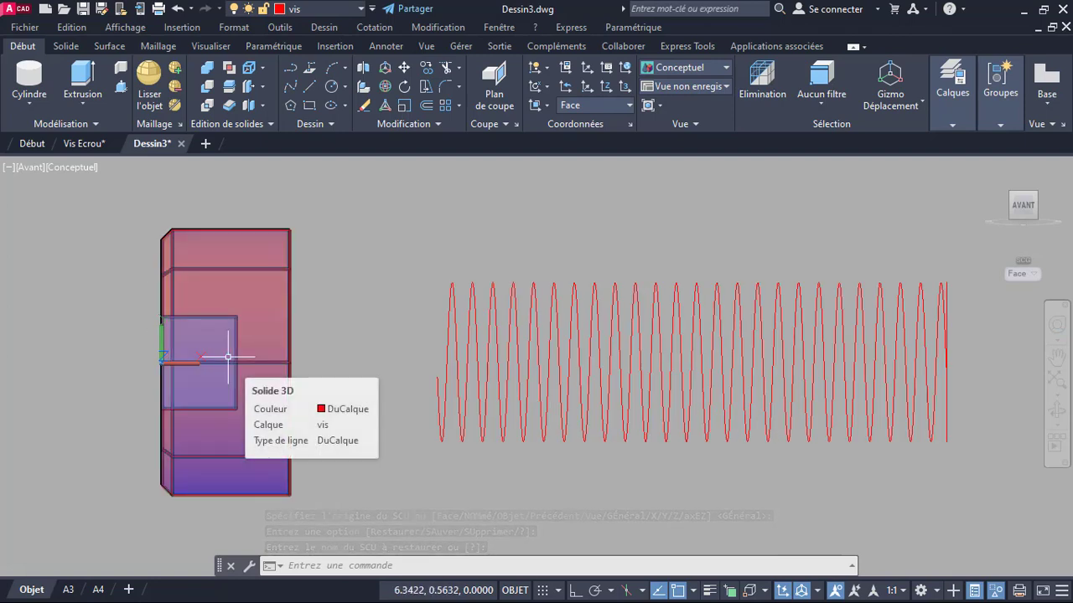
{"action": "left_click", "coordinate": [64, 169]}
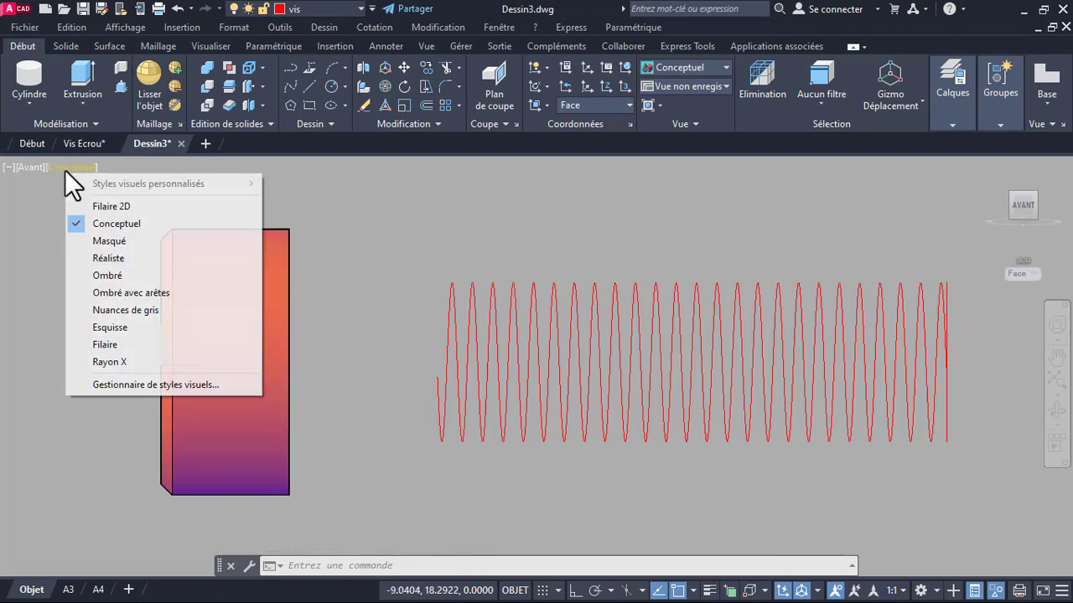
{"action": "left_click", "coordinate": [106, 204]}
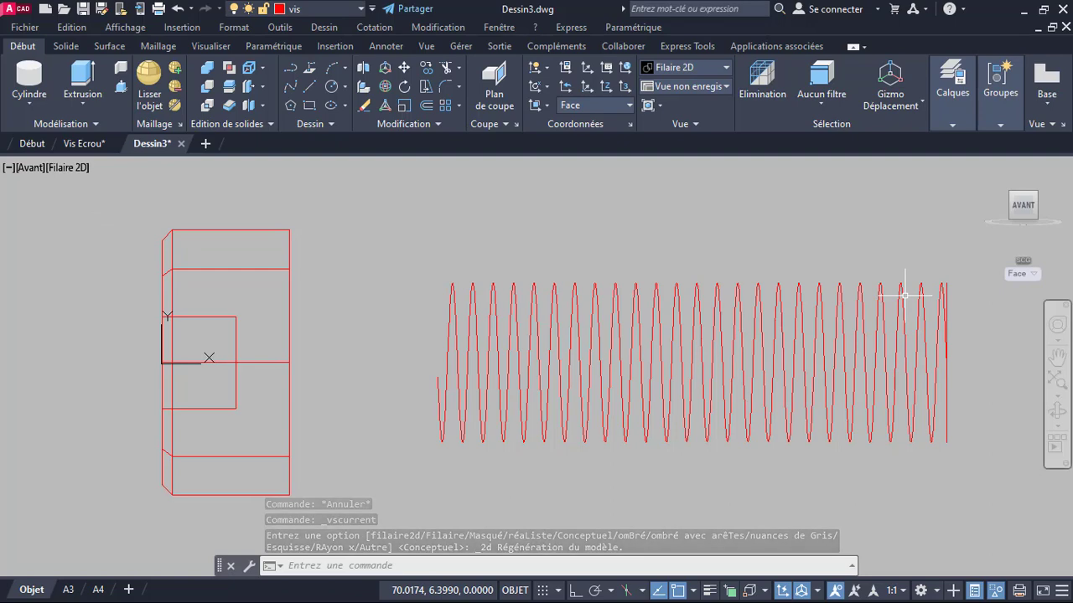
{"action": "scroll", "coordinate": [904, 295], "scroll_direction": "up", "scroll_amount": 4}
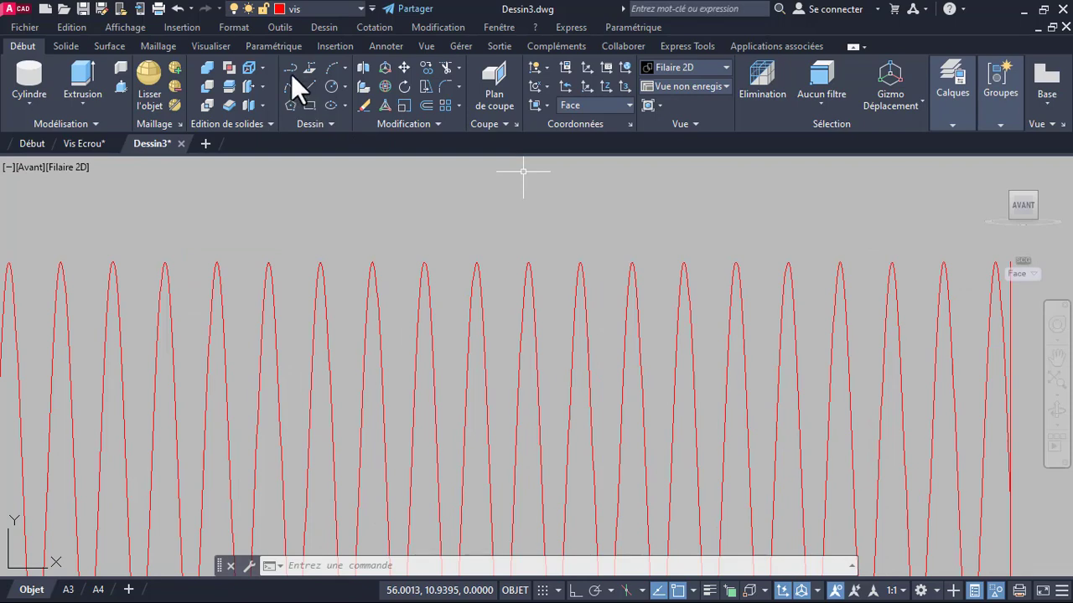
{"action": "type", "text": "pl"}
{"action": "key", "text": "Return"}
{"action": "scroll", "coordinate": [846, 243], "scroll_direction": "up", "scroll_amount": 3}
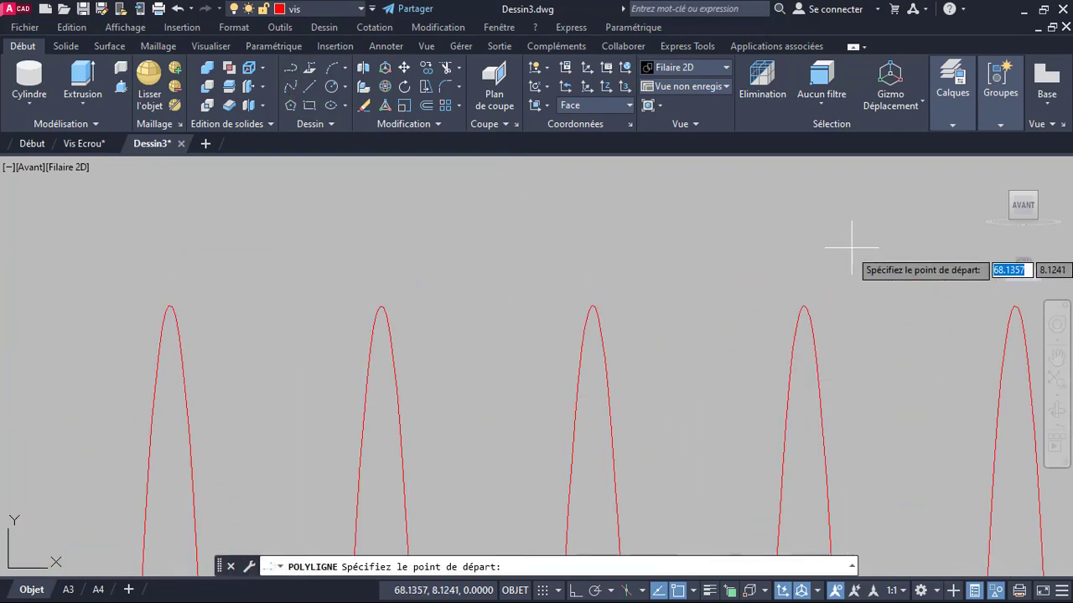
{"action": "left_click", "coordinate": [791, 344]}
{"action": "key", "text": "Escape"}
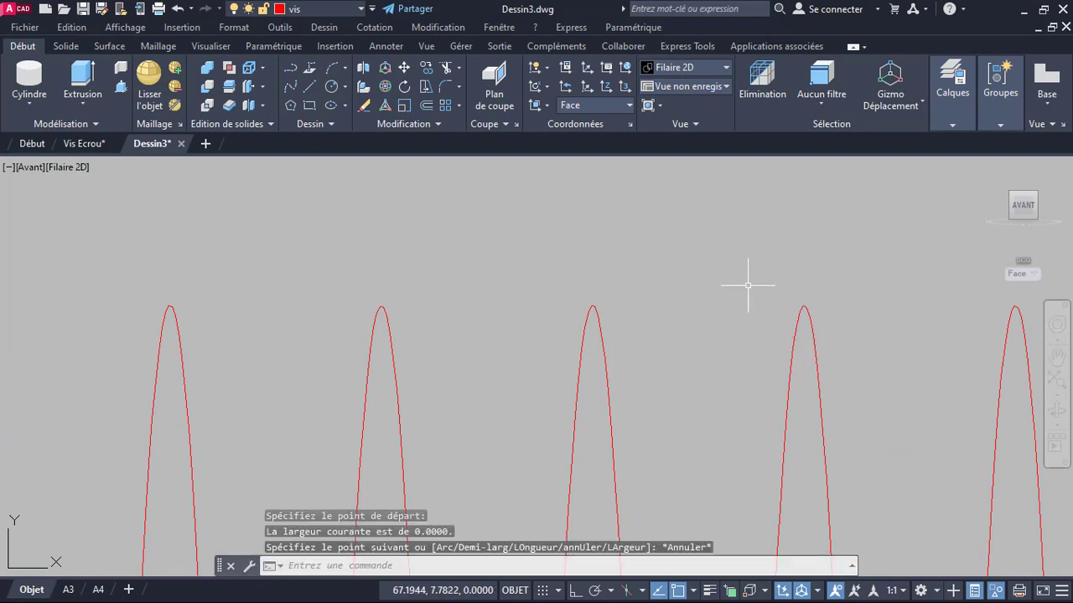
Disable object snap and draw a closed triangular polyline about 1.35 high, with its apex just below a helix crest and a horizontal upper edge
{"action": "key", "text": "F3"}
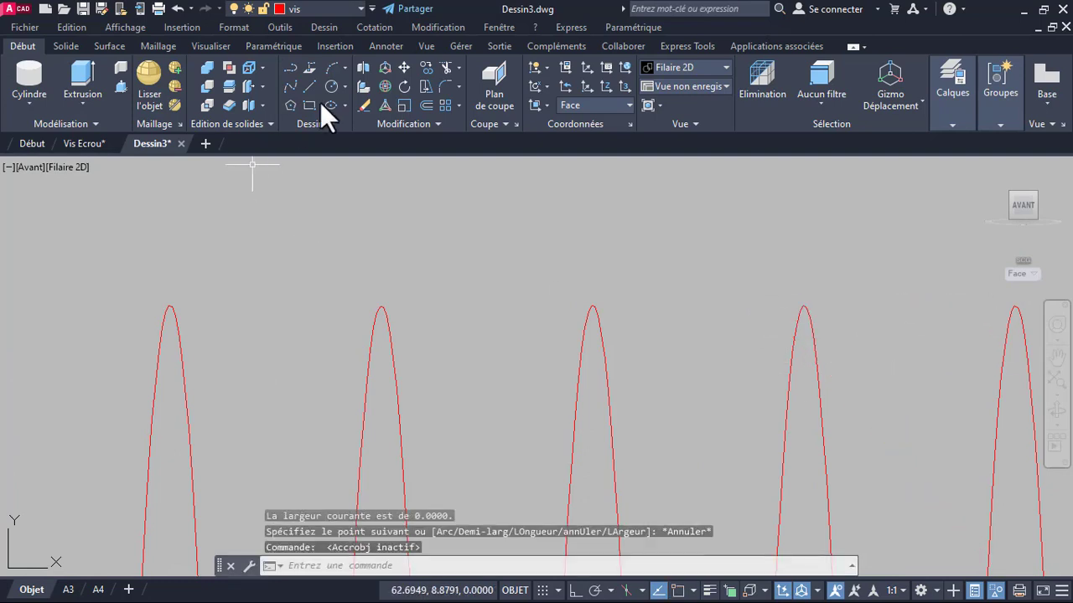
{"action": "left_click", "coordinate": [290, 68]}
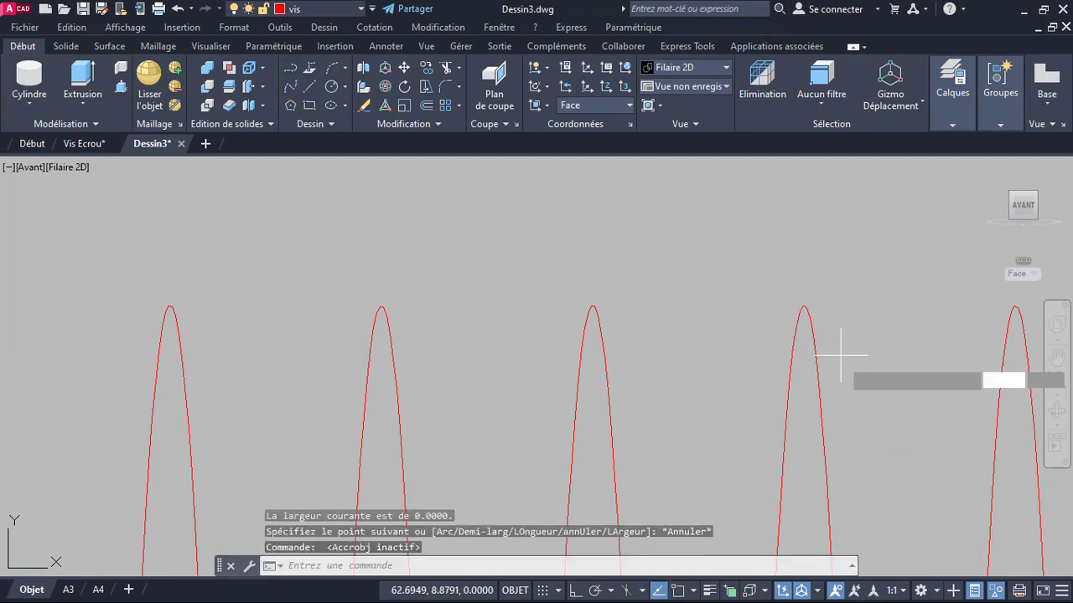
{"action": "left_click", "coordinate": [802, 336]}
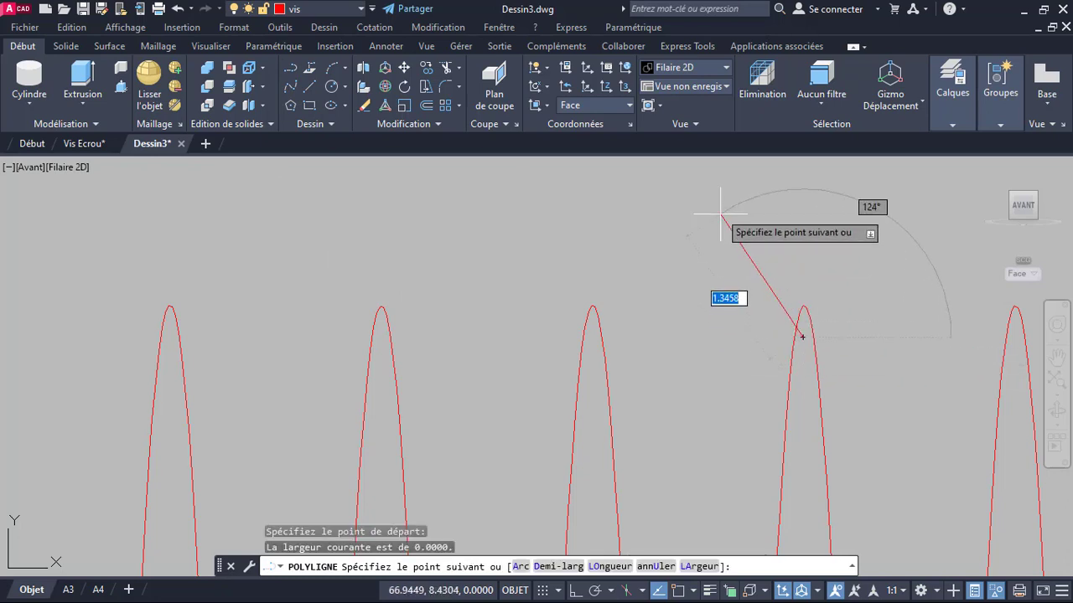
{"action": "left_click", "coordinate": [715, 187]}
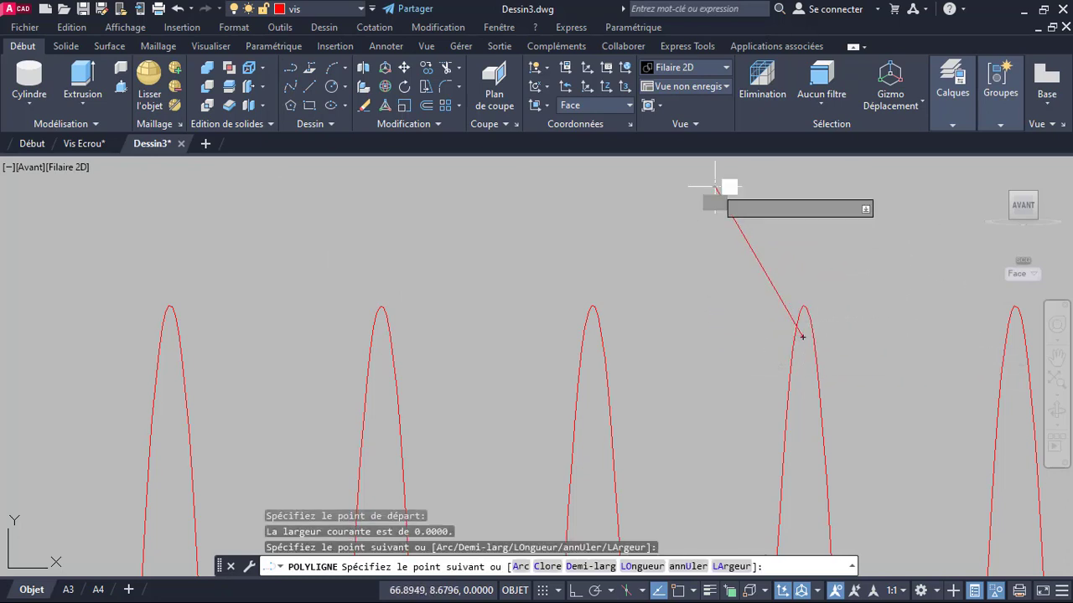
{"action": "key", "text": "F8"}
{"action": "left_click", "coordinate": [906, 188]}
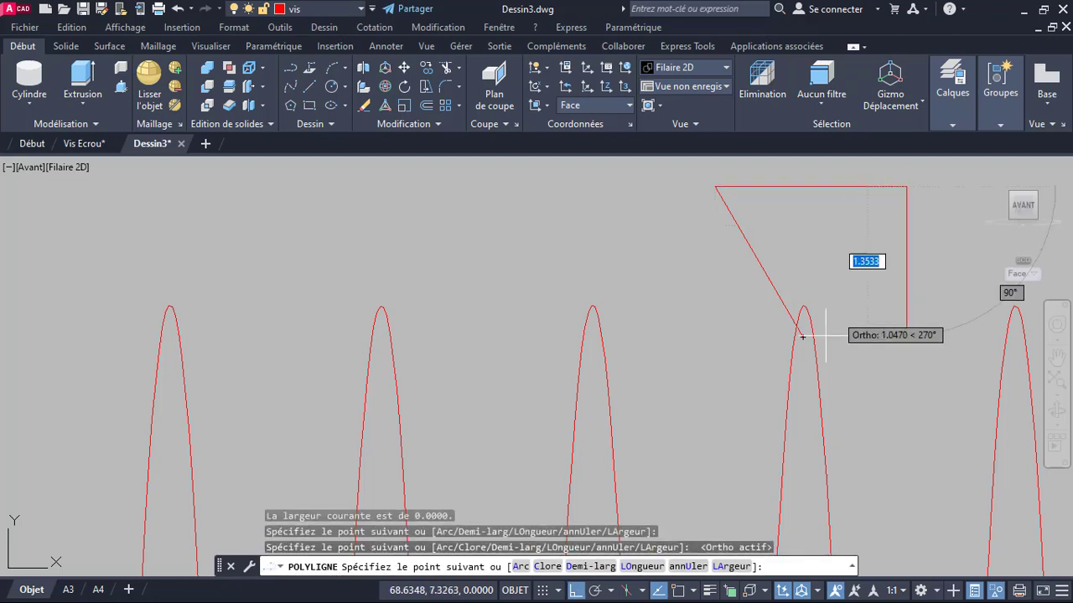
{"action": "key", "text": "F8"}
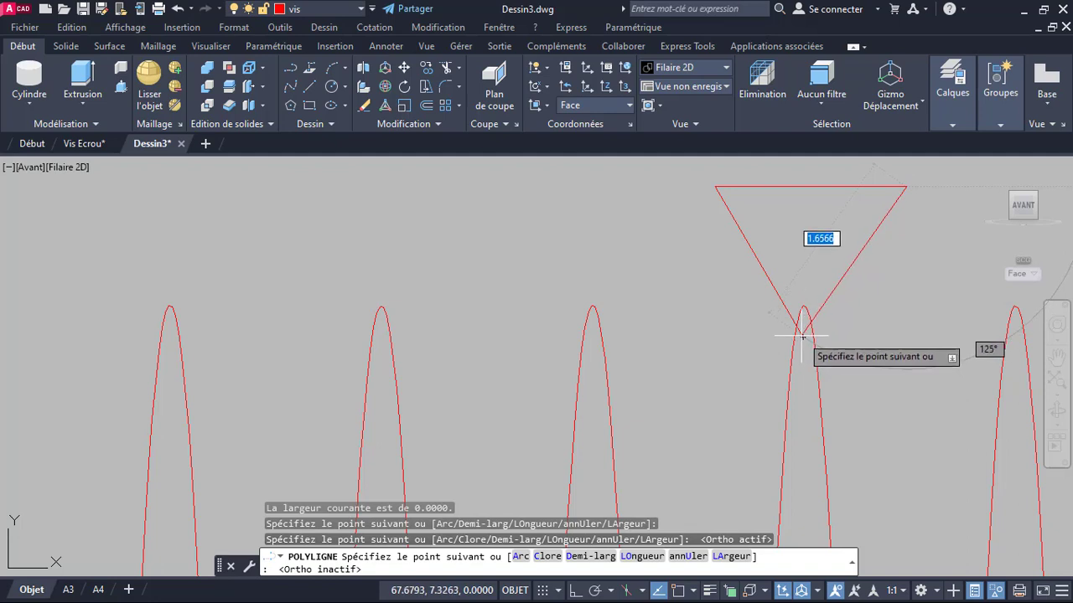
{"action": "type", "text": "c"}
{"action": "key", "text": "Return"}
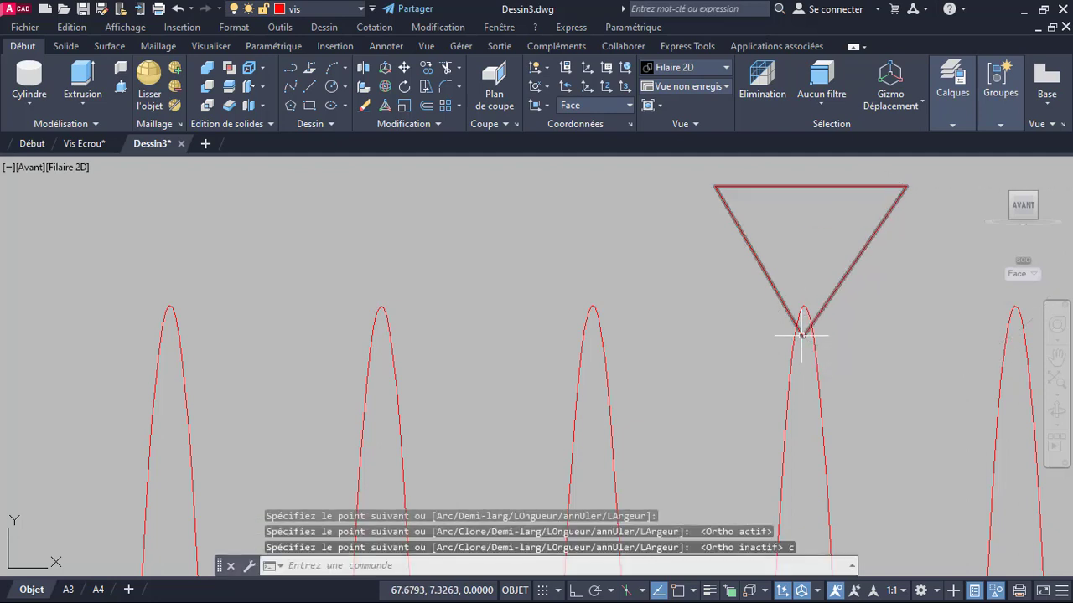
Stretch the triangle's lower vertex about 0.3 further down, deeper below the helix crest
{"action": "left_click", "coordinate": [801, 335]}
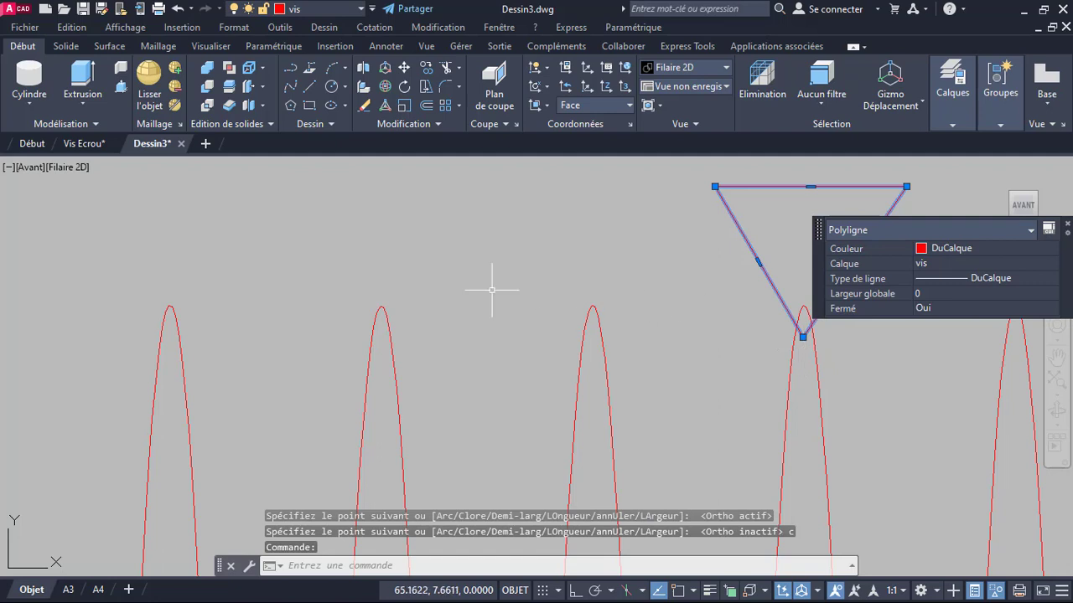
{"action": "left_click", "coordinate": [802, 336]}
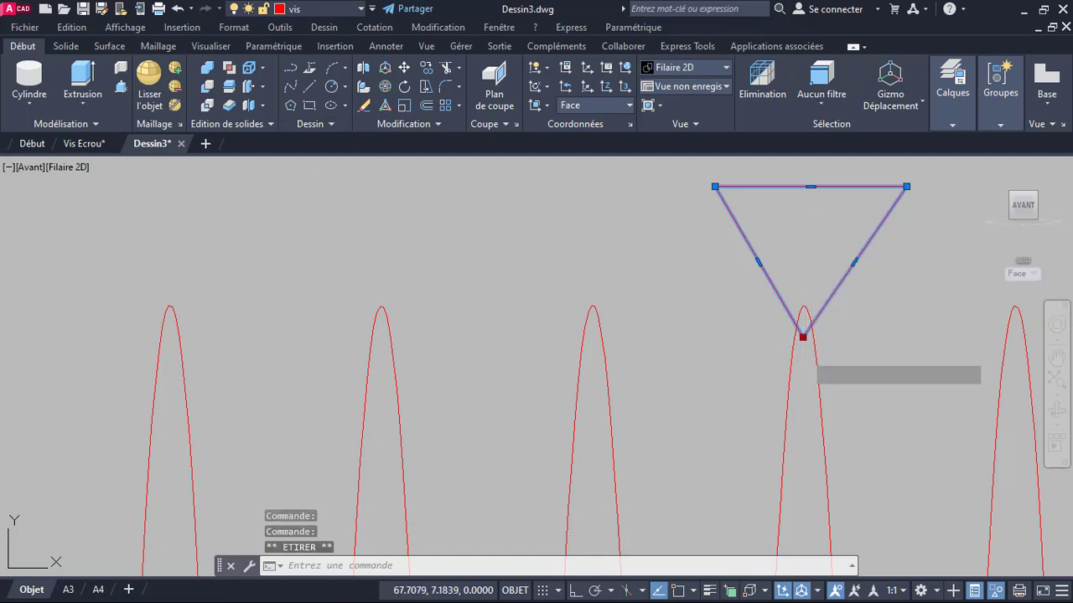
{"action": "left_click", "coordinate": [803, 369]}
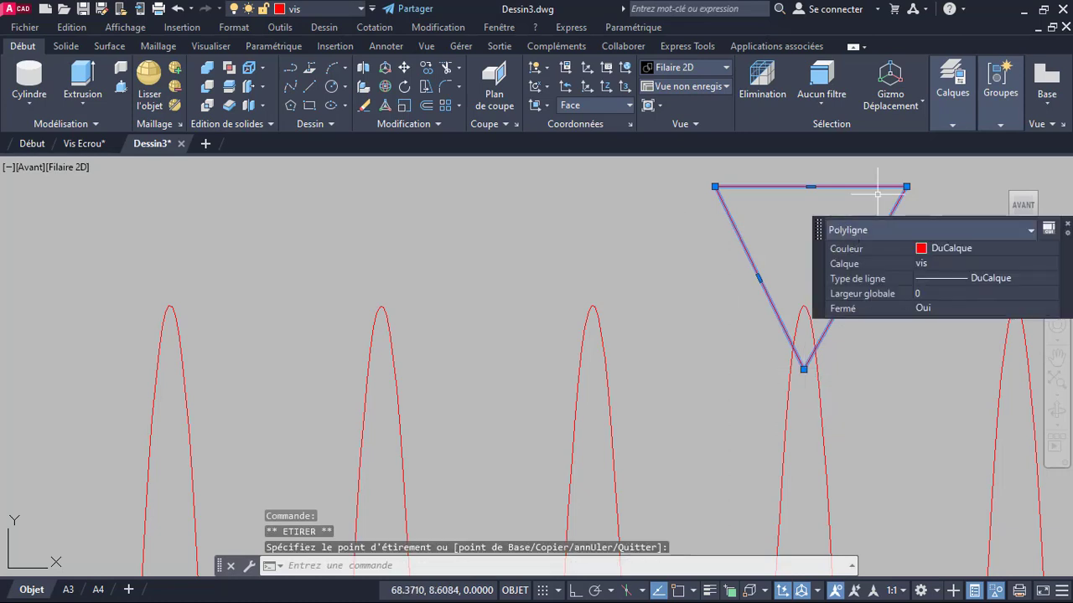
{"action": "key", "text": "Escape"}
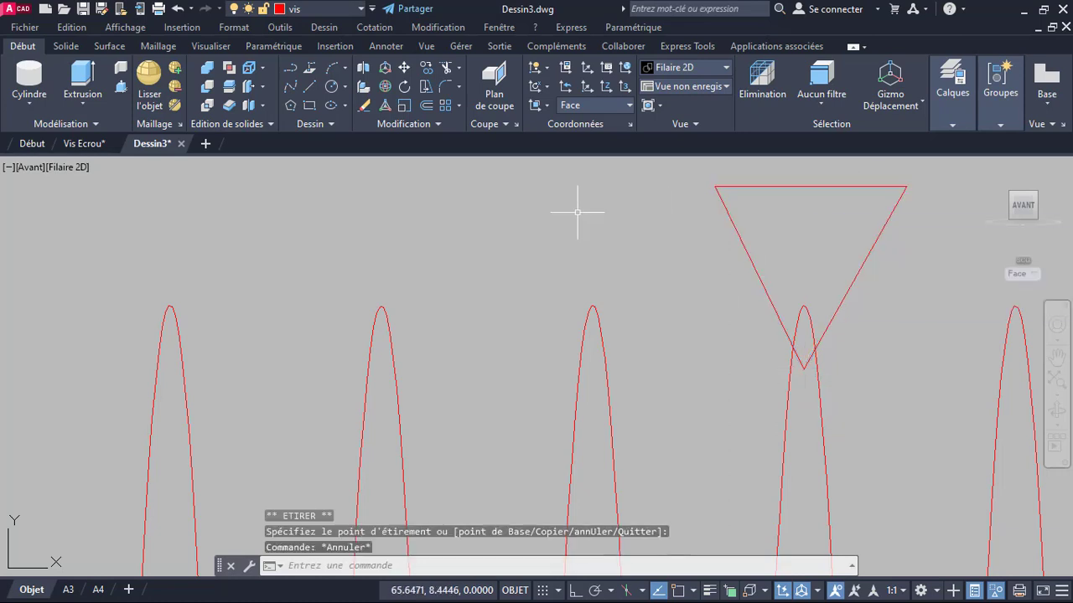
Enable object snap and draw a vertical guide line from the triangle's lower vertex up past its horizontal edge
{"action": "left_click", "coordinate": [306, 88]}
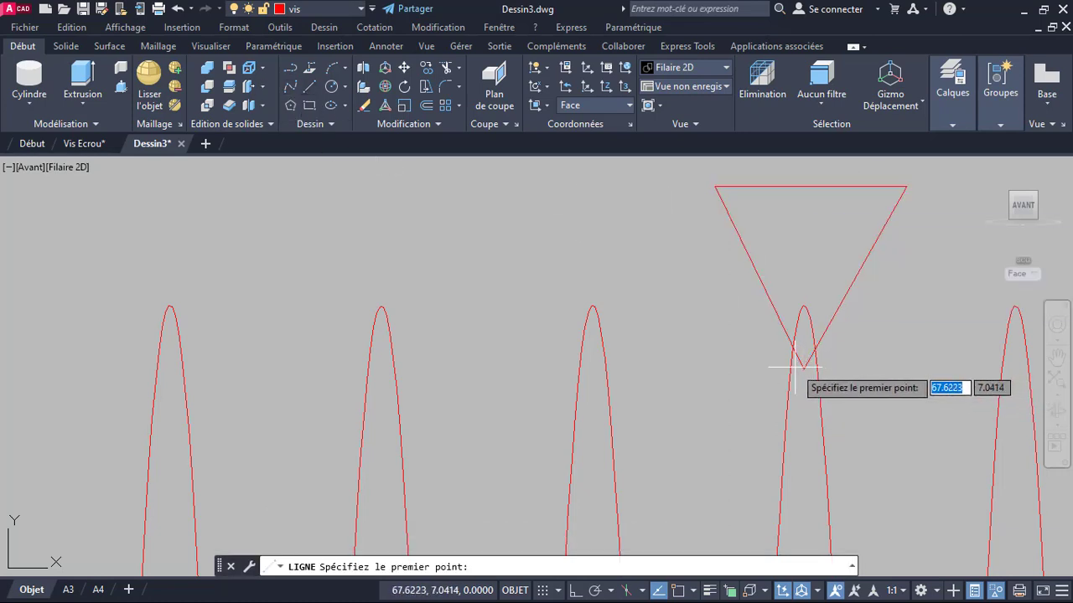
{"action": "key", "text": "F3"}
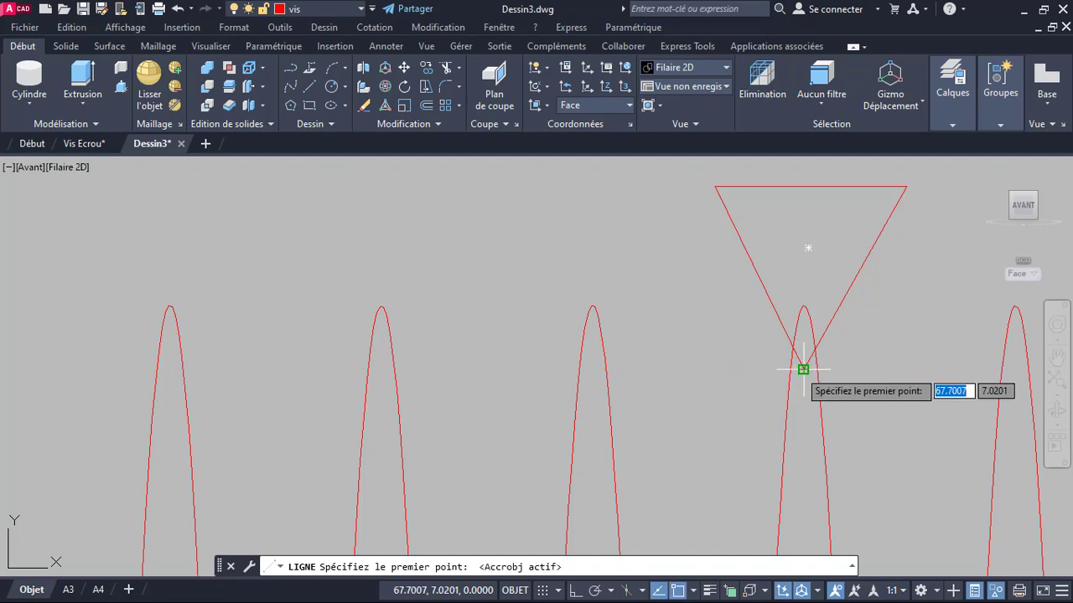
{"action": "left_click", "coordinate": [803, 369]}
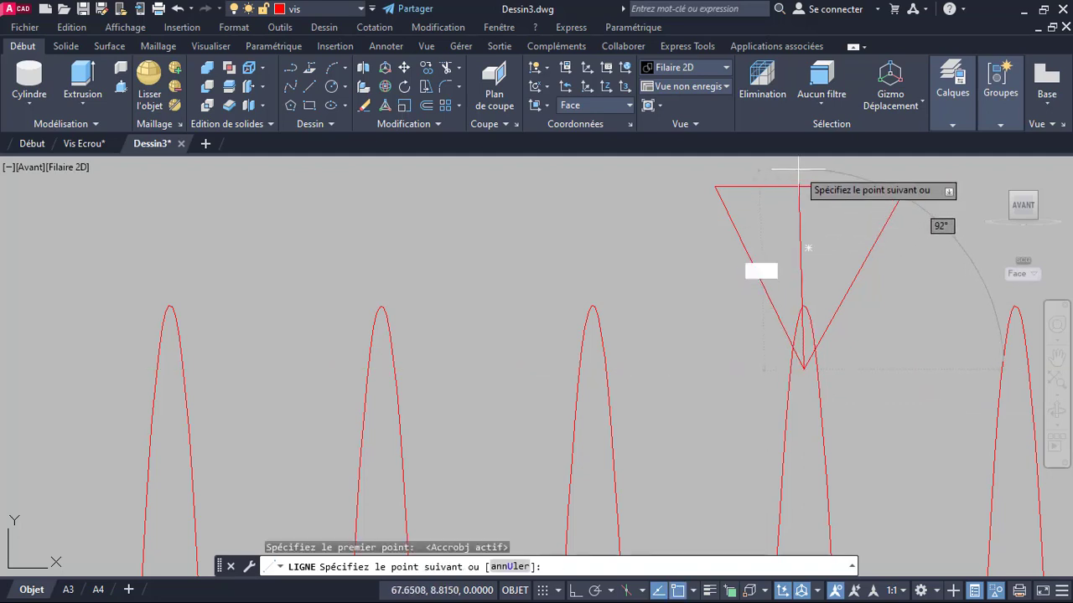
{"action": "key", "text": "F8"}
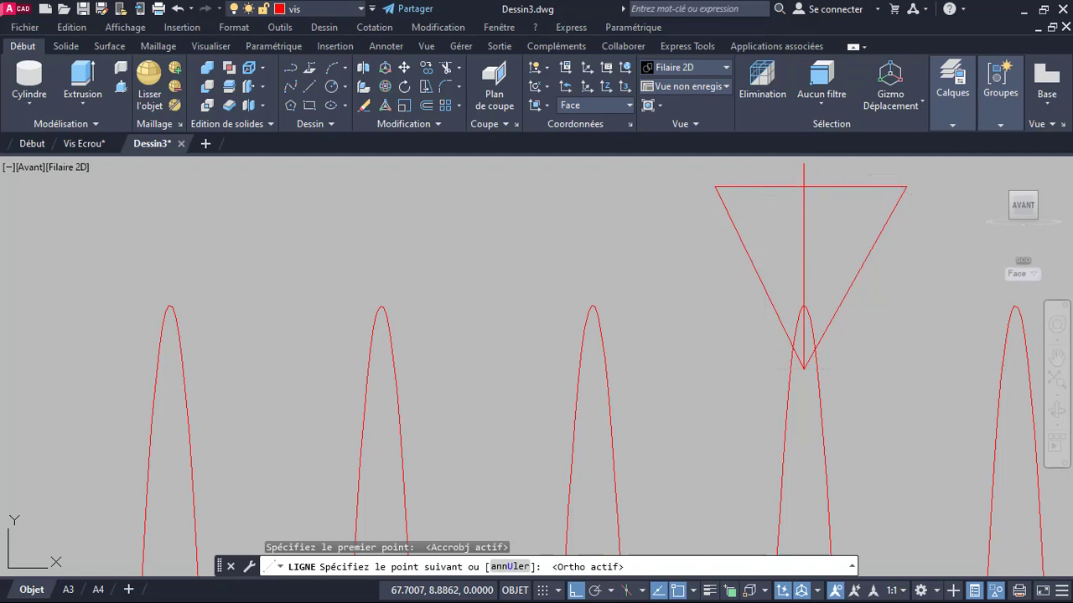
{"action": "left_click", "coordinate": [802, 178]}
{"action": "key", "text": "Escape"}
Stretch the triangle so its upper edge is centred on the vertical guide line, and reduce its width and height slightly
{"action": "left_click", "coordinate": [803, 186]}
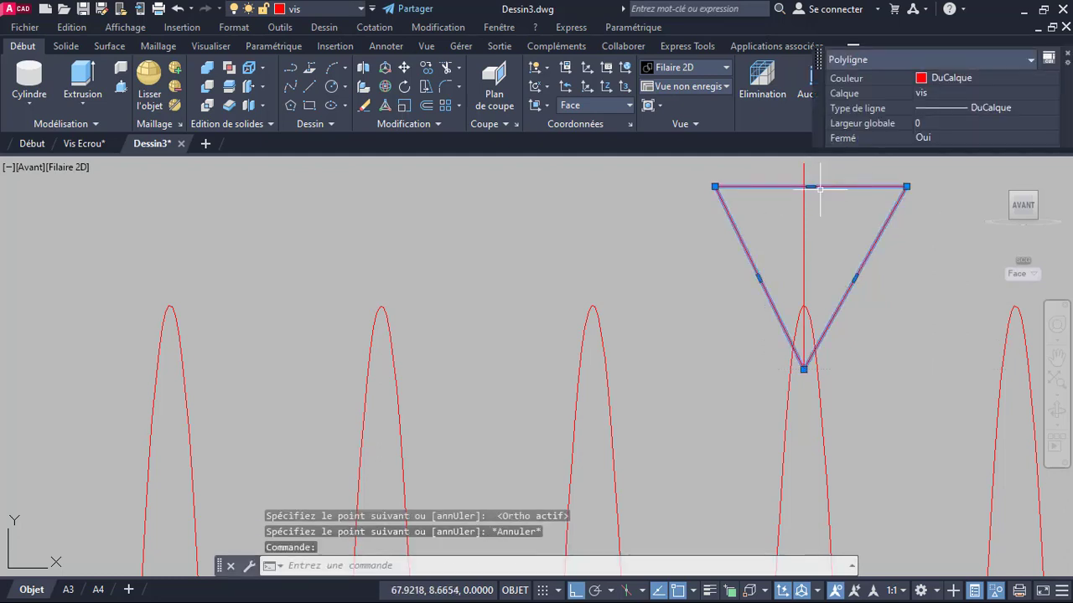
{"action": "left_click", "coordinate": [810, 186]}
{"action": "key", "text": "Escape"}
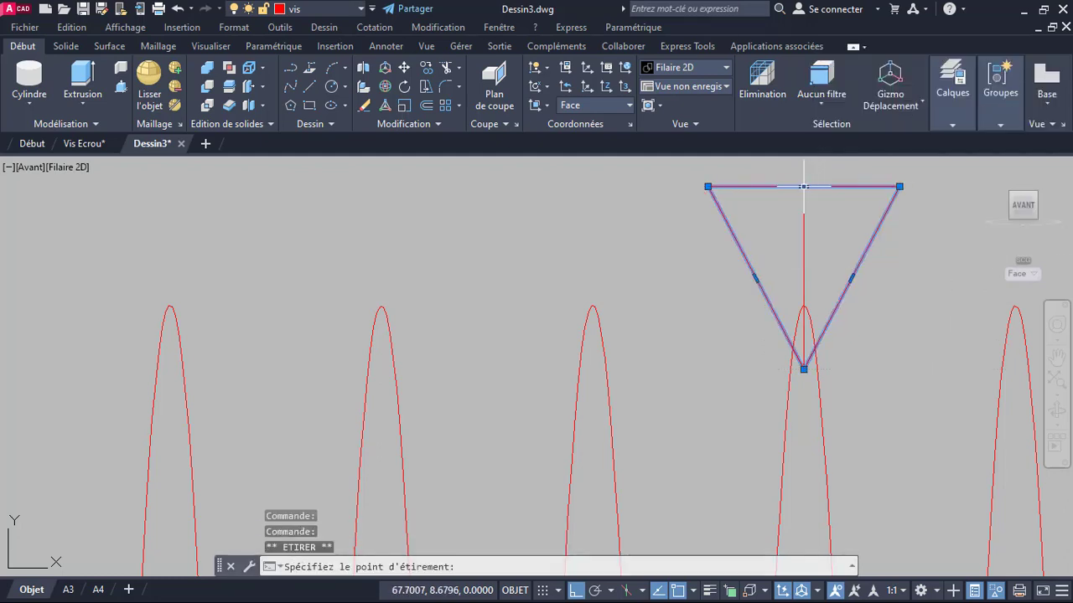
{"action": "key", "text": "Escape"}
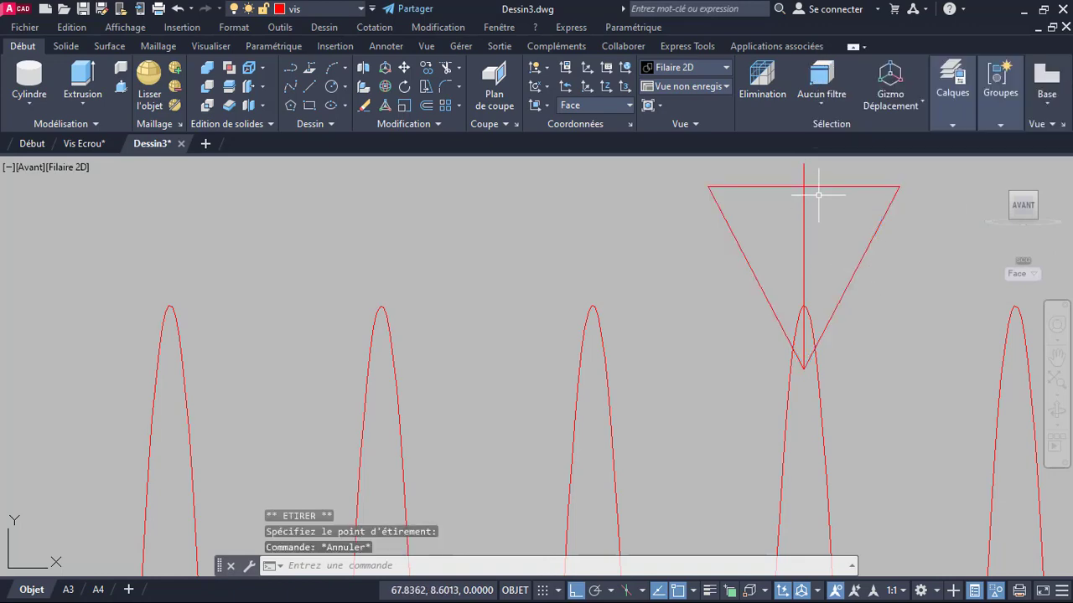
{"action": "scroll", "coordinate": [847, 313], "scroll_direction": "down", "scroll_amount": 4}
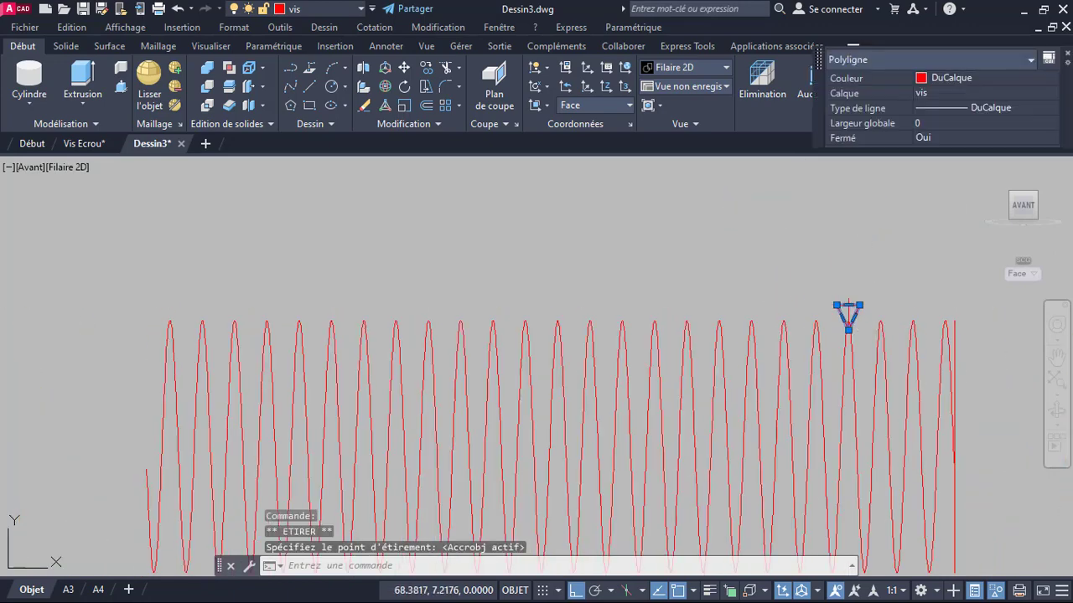
{"action": "scroll", "coordinate": [952, 378], "scroll_direction": "down", "scroll_amount": 4}
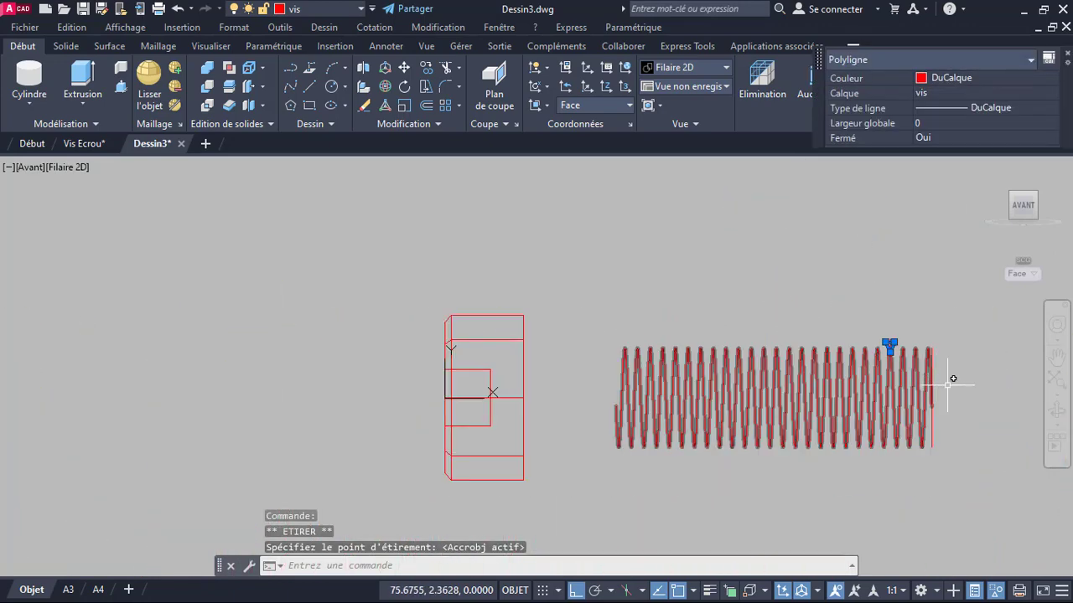
{"action": "key", "text": "Escape"}
Sweep the triangular profile along the helix to create the thread solid
{"action": "scroll", "coordinate": [930, 368], "scroll_direction": "up", "scroll_amount": 3}
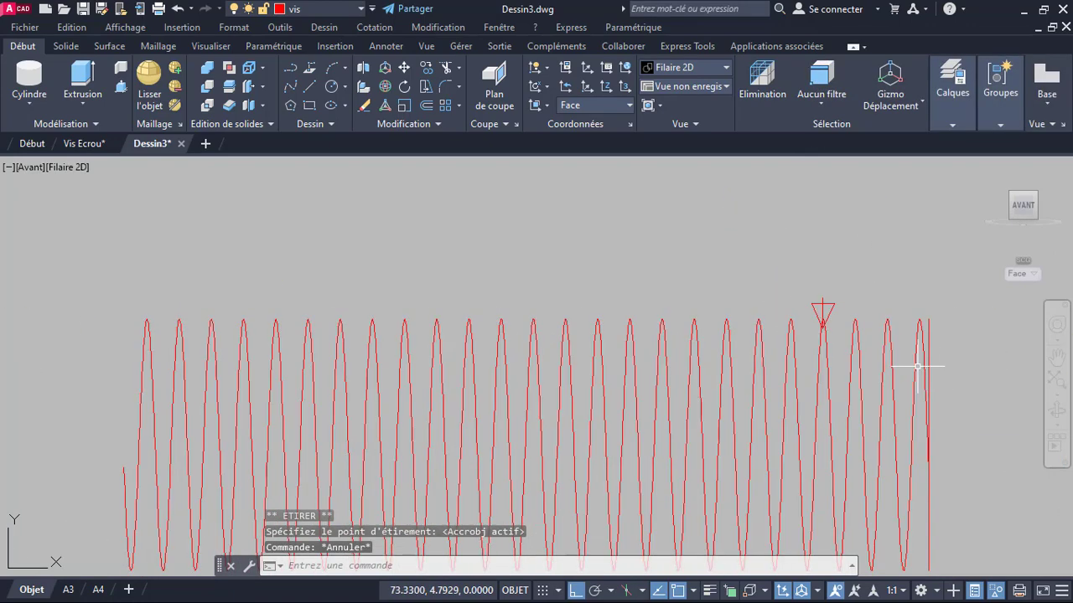
{"action": "scroll", "coordinate": [917, 366], "scroll_direction": "down", "scroll_amount": 2}
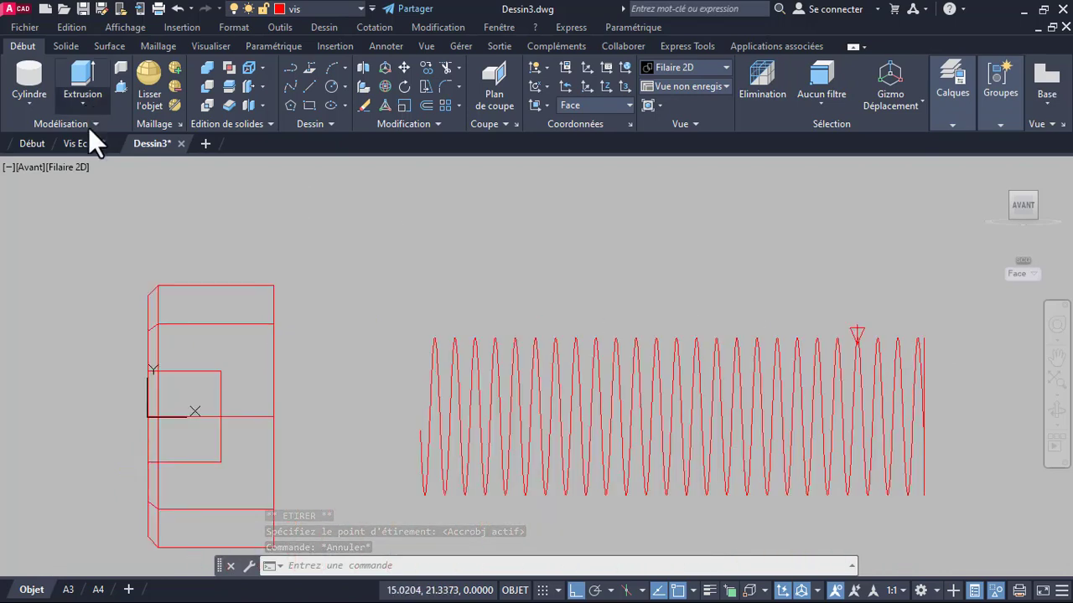
{"action": "left_click", "coordinate": [109, 222]}
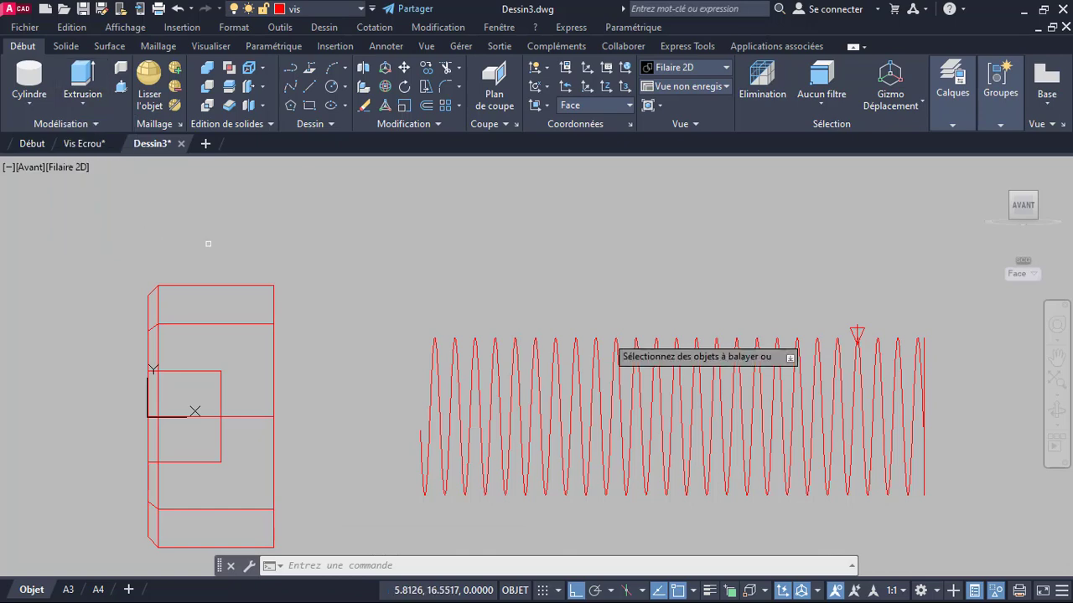
{"action": "scroll", "coordinate": [816, 349], "scroll_direction": "up", "scroll_amount": 6}
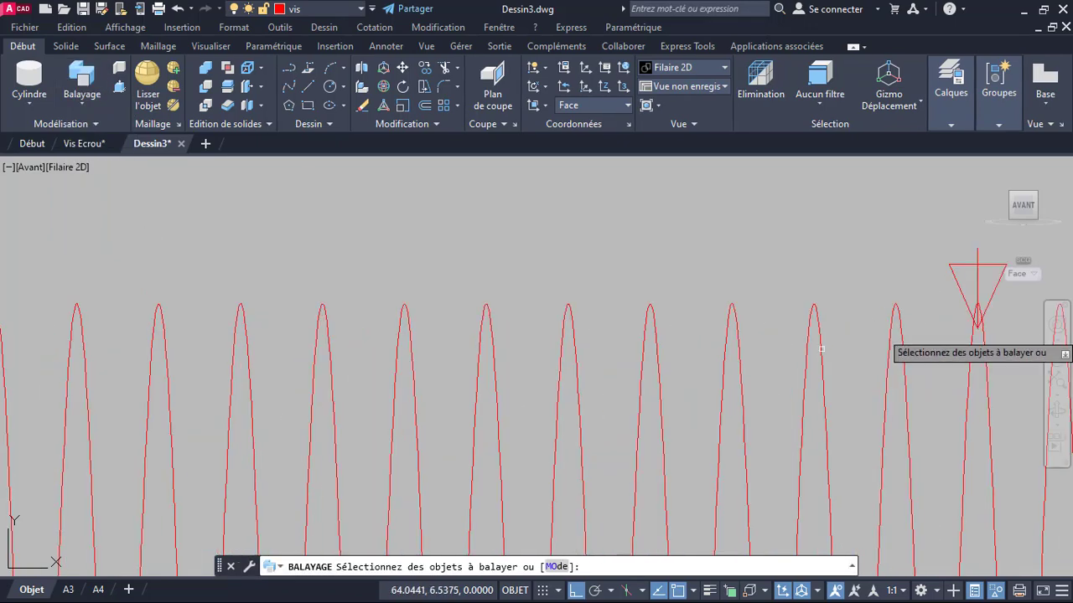
{"action": "left_click", "coordinate": [993, 292]}
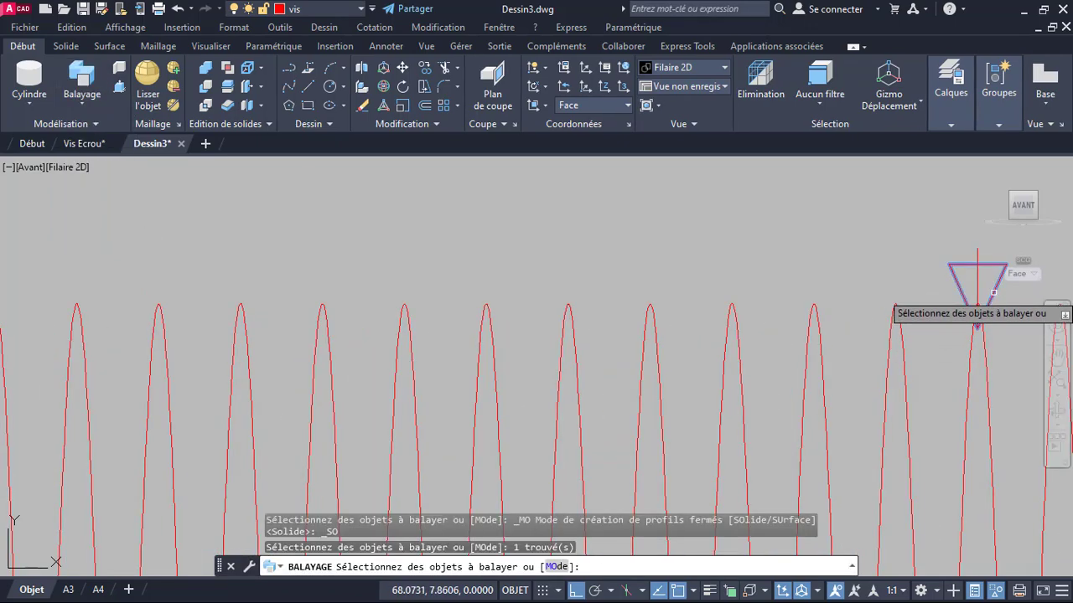
{"action": "key", "text": "Return"}
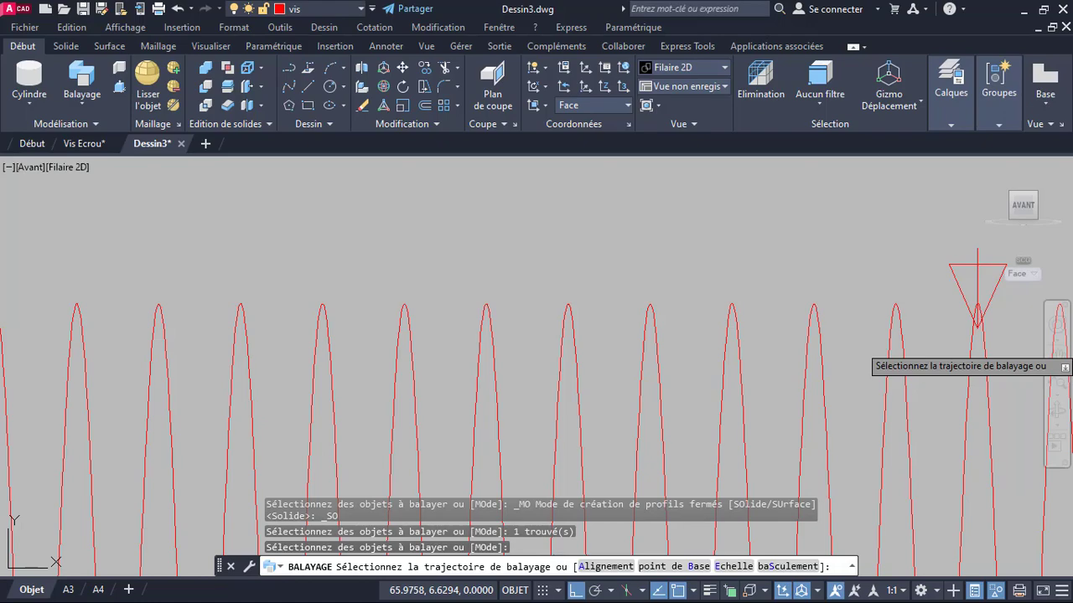
{"action": "left_click", "coordinate": [880, 351]}
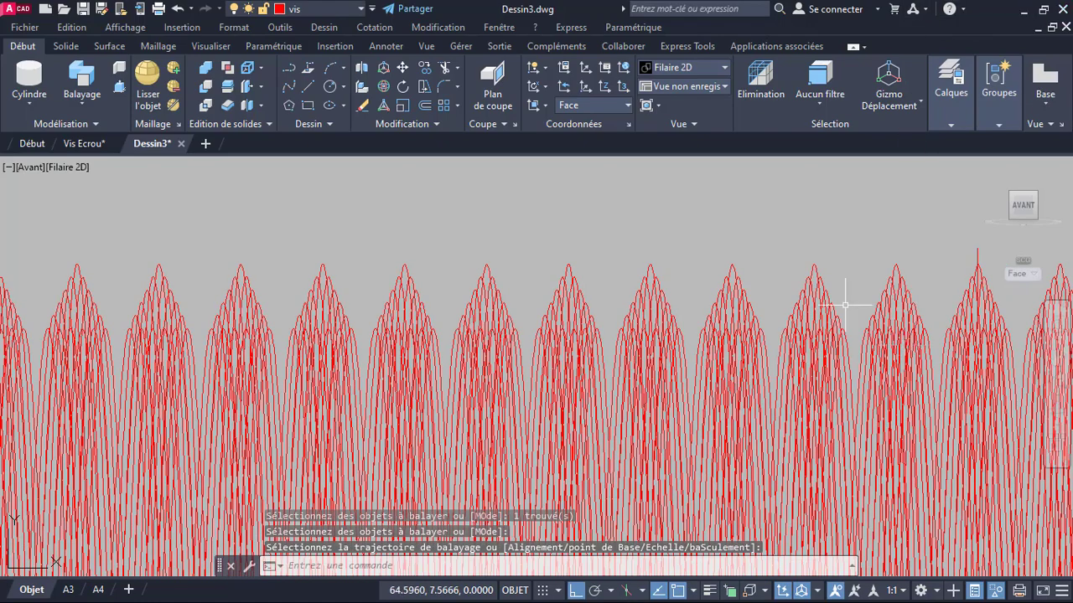
Switch the visual style to Conceptual (Conceptuel) and end object isolation to restore the hidden screw shank
{"action": "scroll", "coordinate": [844, 305], "scroll_direction": "down", "scroll_amount": 5}
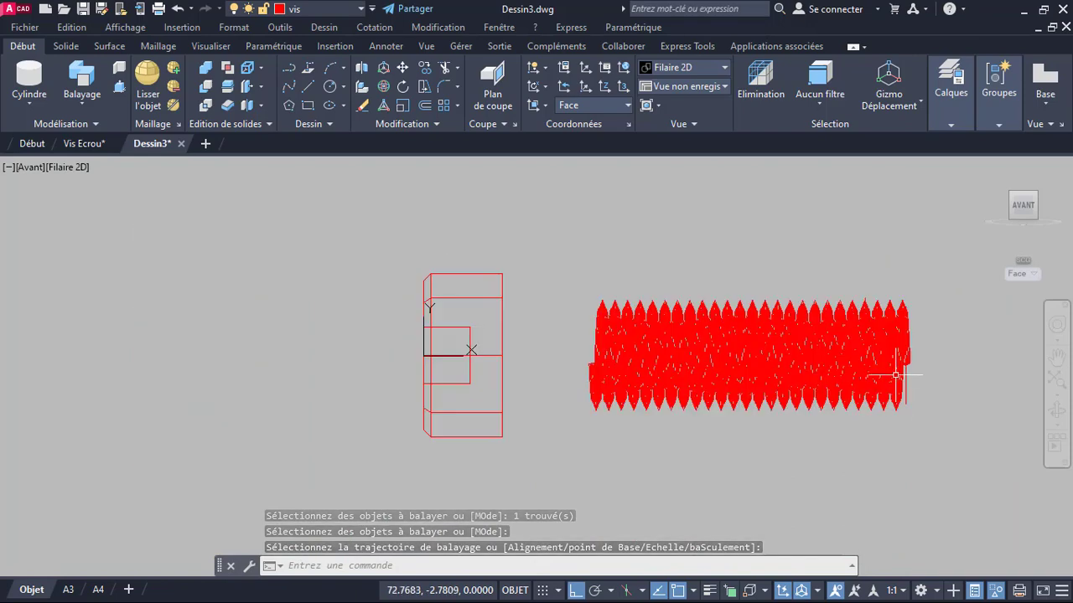
{"action": "scroll", "coordinate": [401, 243], "scroll_direction": "down", "scroll_amount": 2}
{"action": "left_click", "coordinate": [67, 168]}
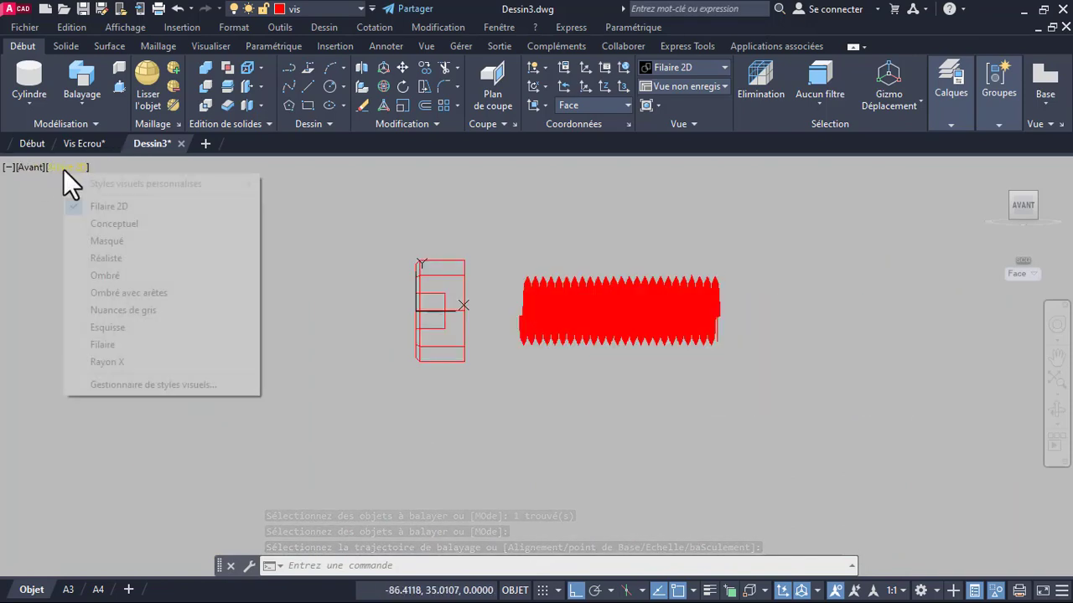
{"action": "left_click", "coordinate": [110, 224]}
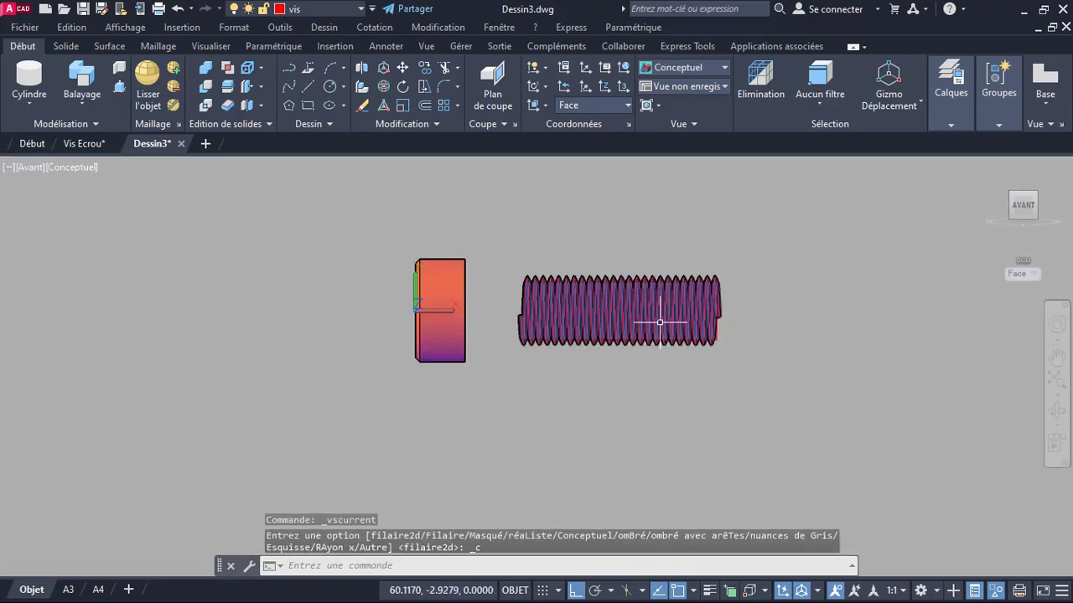
{"action": "left_click", "coordinate": [997, 592]}
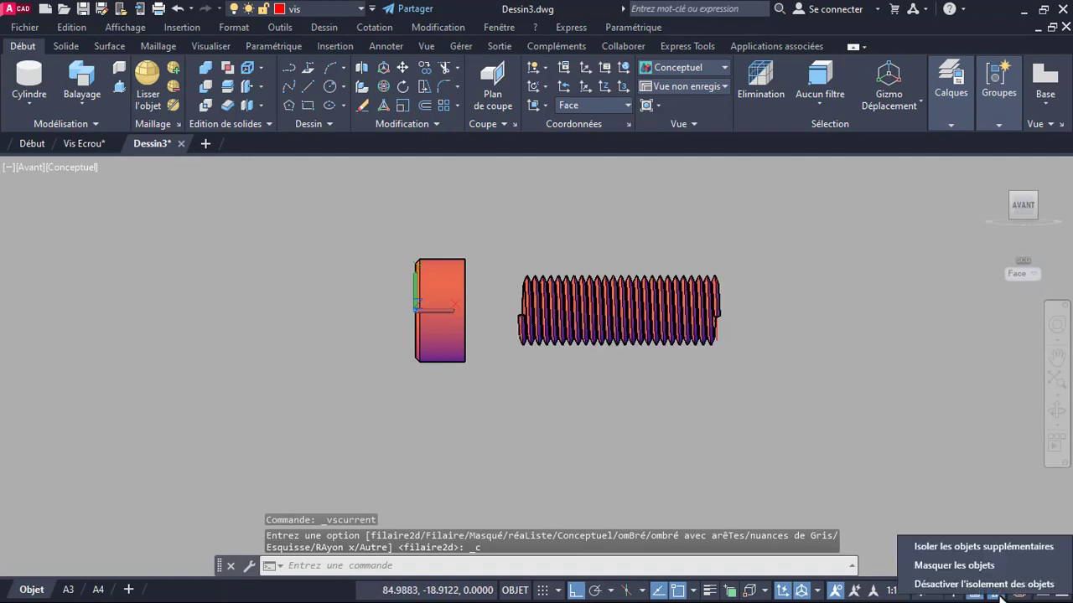
{"action": "left_click", "coordinate": [985, 582]}
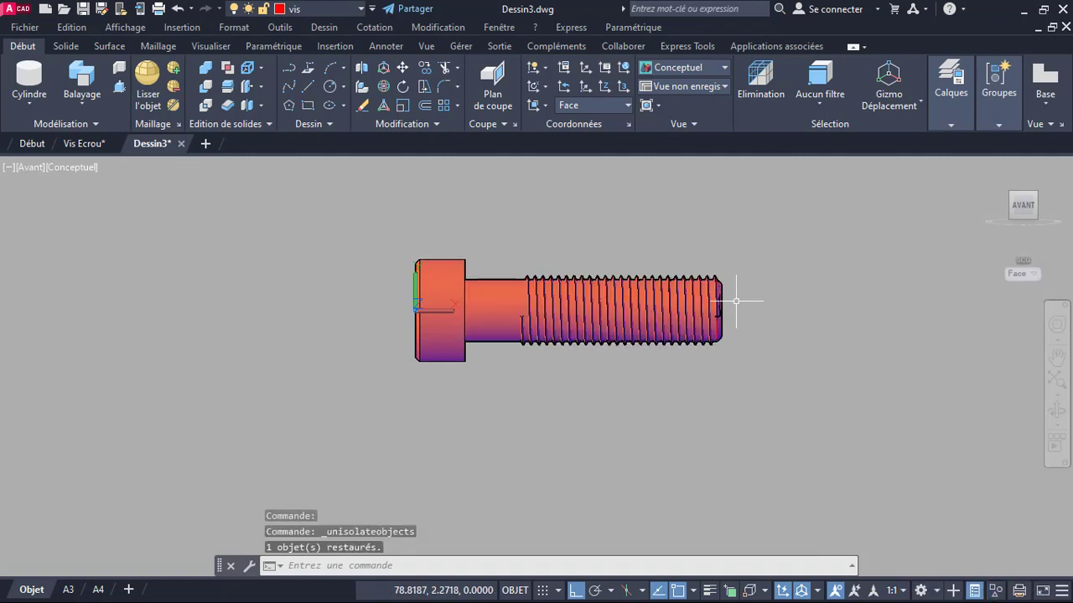
Union the screw's head and shank solids with the helical thread into a single solid
{"action": "scroll", "coordinate": [687, 321], "scroll_direction": "up", "scroll_amount": 4}
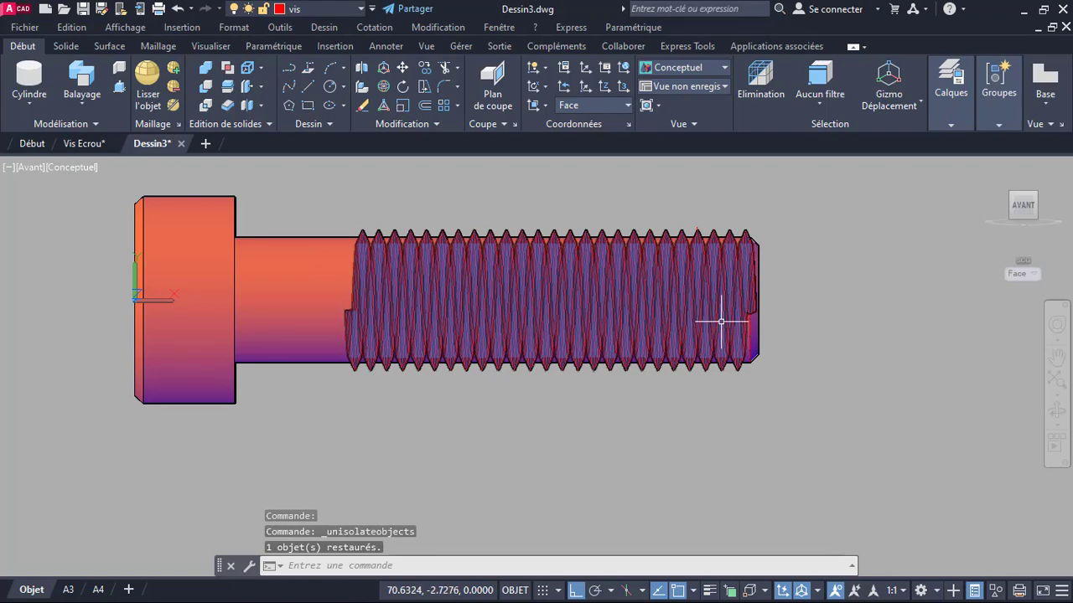
{"action": "middle_click_drag", "start_coordinate": [718, 318], "coordinate": [677, 355], "text": "shift"}
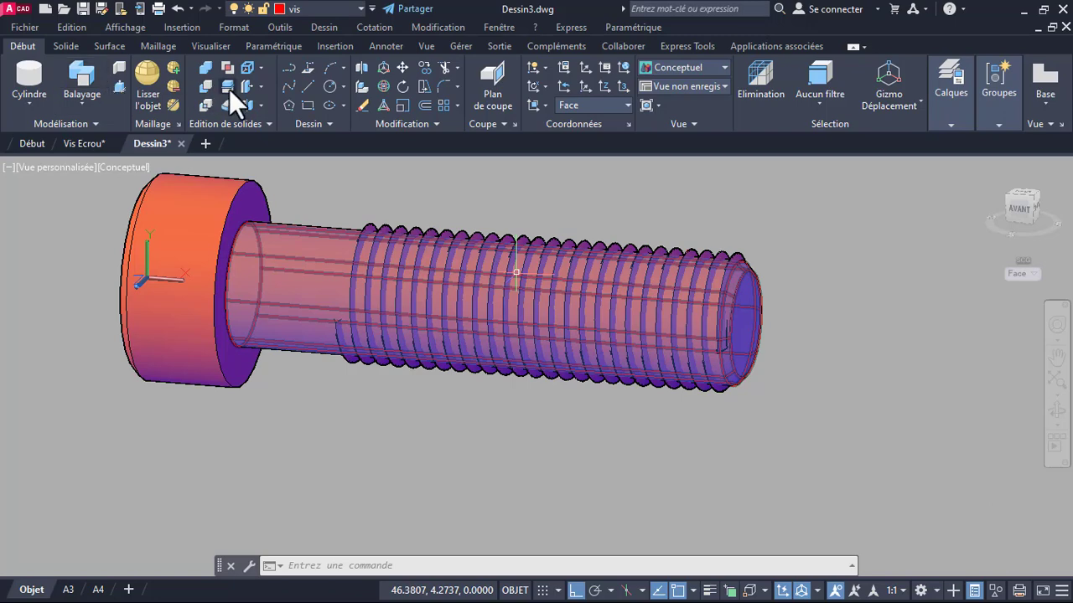
{"action": "left_click", "coordinate": [204, 72]}
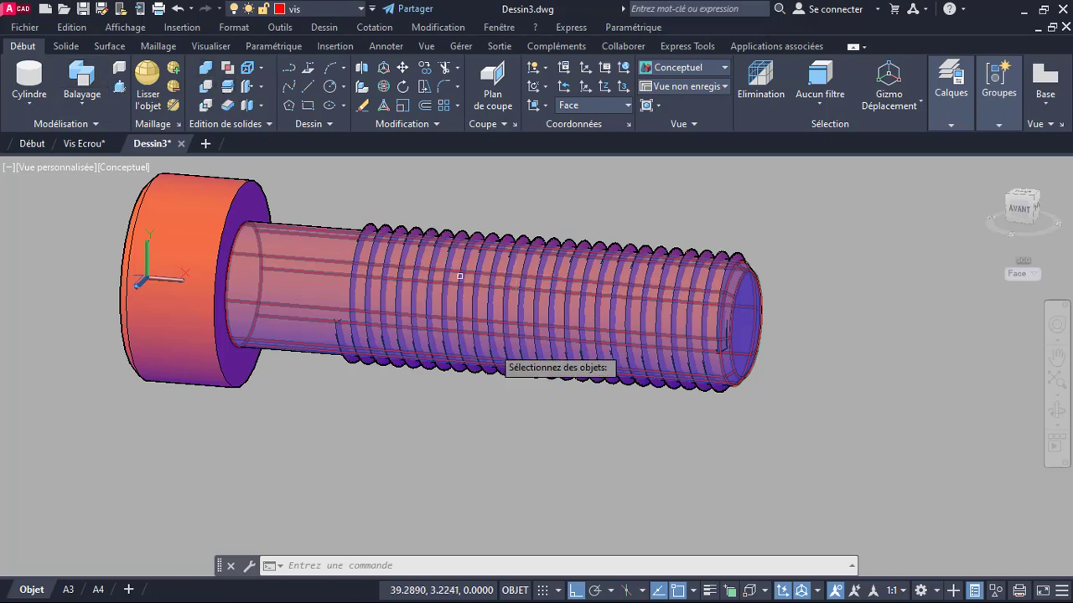
{"action": "left_click", "coordinate": [603, 476]}
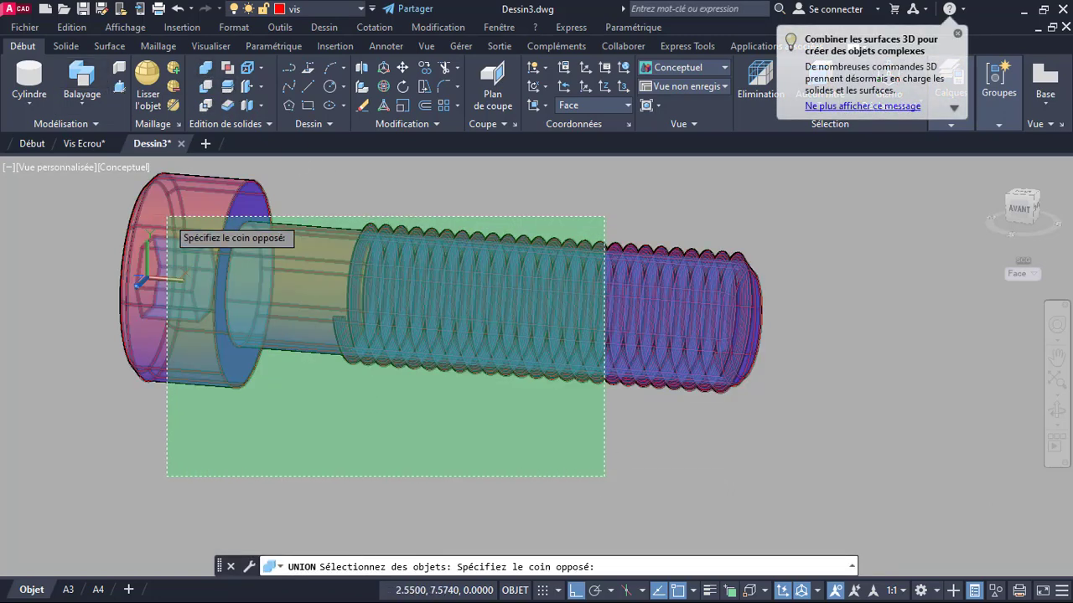
{"action": "left_click", "coordinate": [167, 217]}
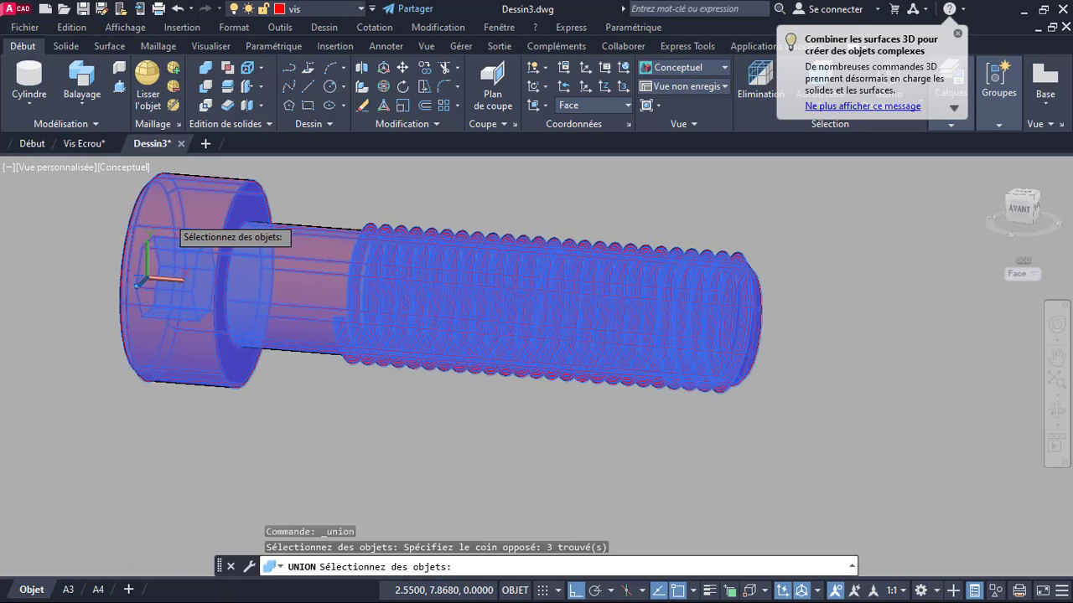
{"action": "key", "text": "Return"}
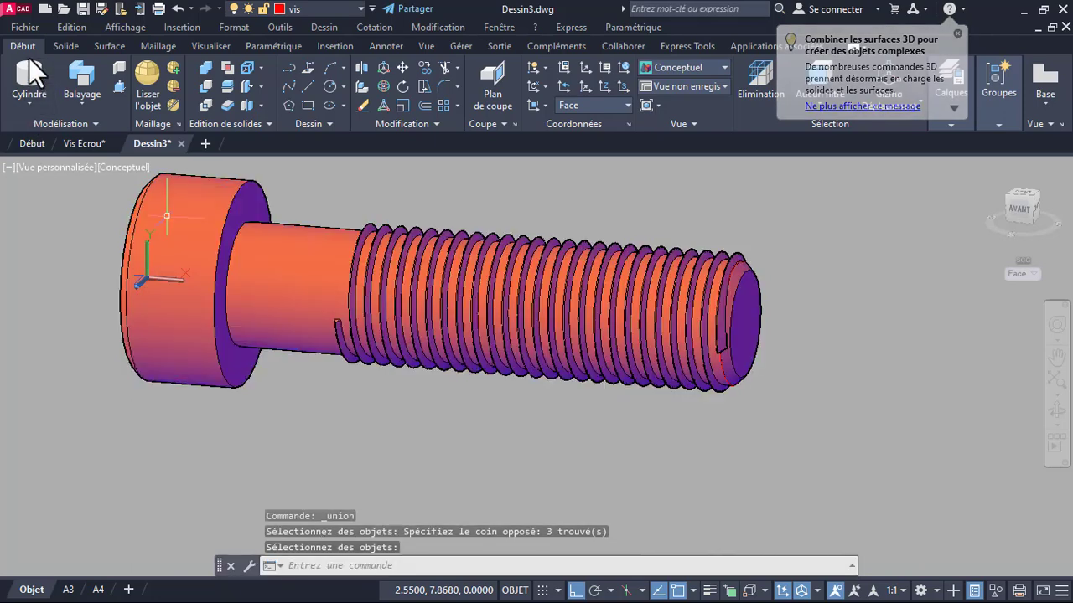
Fillet the circular edge where the shank meets the underside of the screw head, accepting the current radius
{"action": "left_click", "coordinate": [68, 46]}
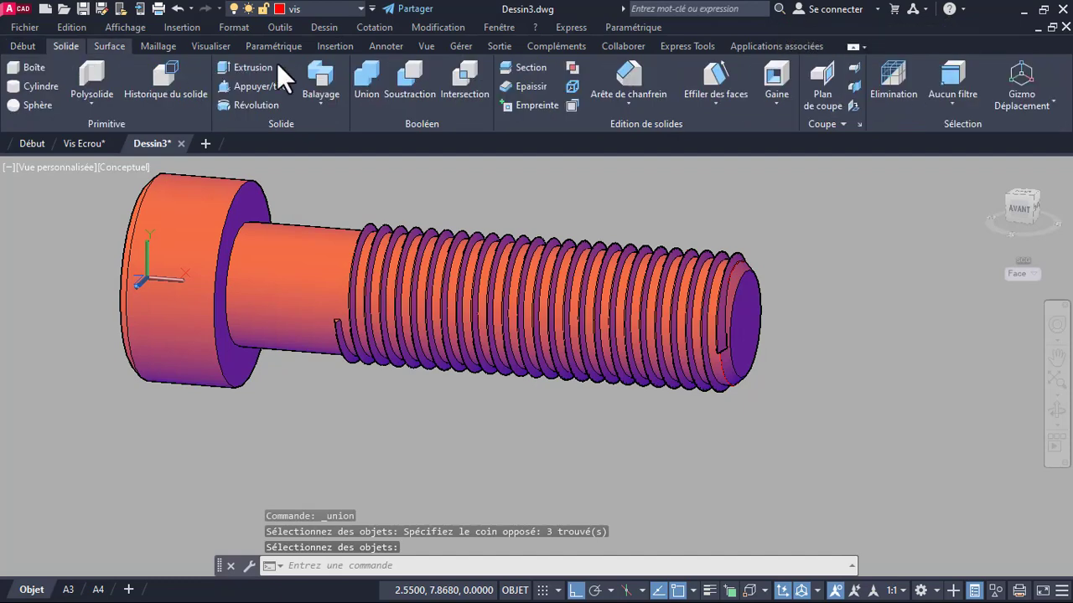
{"action": "left_click", "coordinate": [630, 107]}
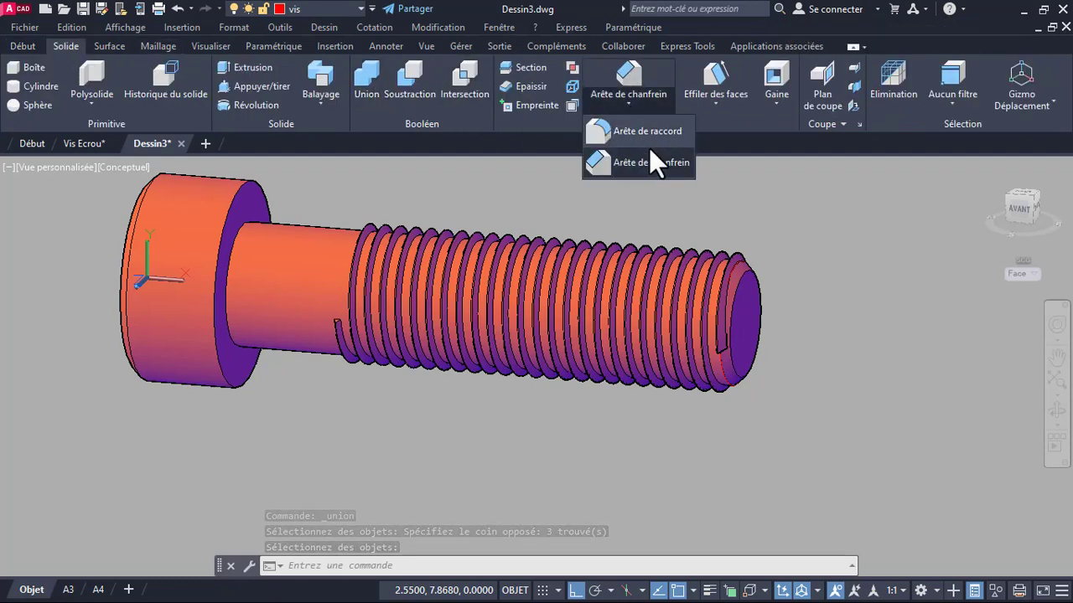
{"action": "left_click", "coordinate": [652, 132]}
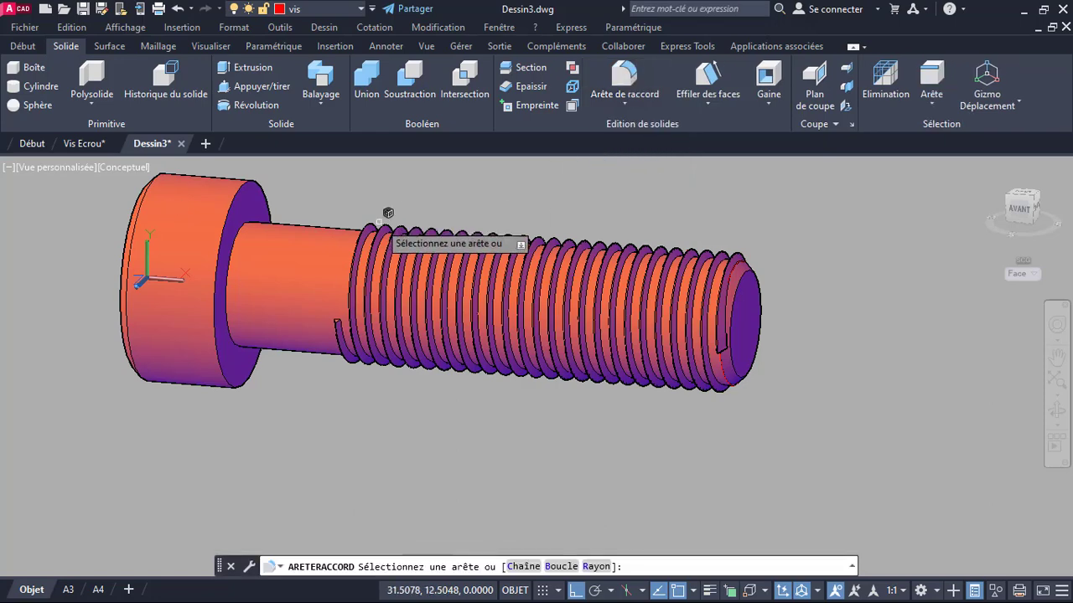
{"action": "scroll", "coordinate": [281, 272], "scroll_direction": "up", "scroll_amount": 3}
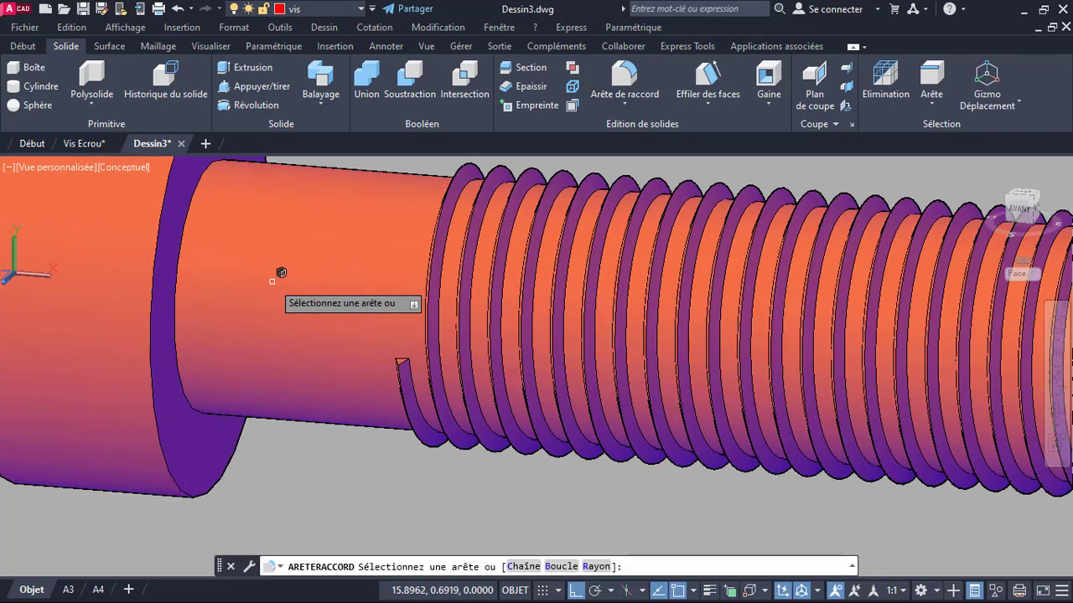
{"action": "left_click", "coordinate": [182, 242]}
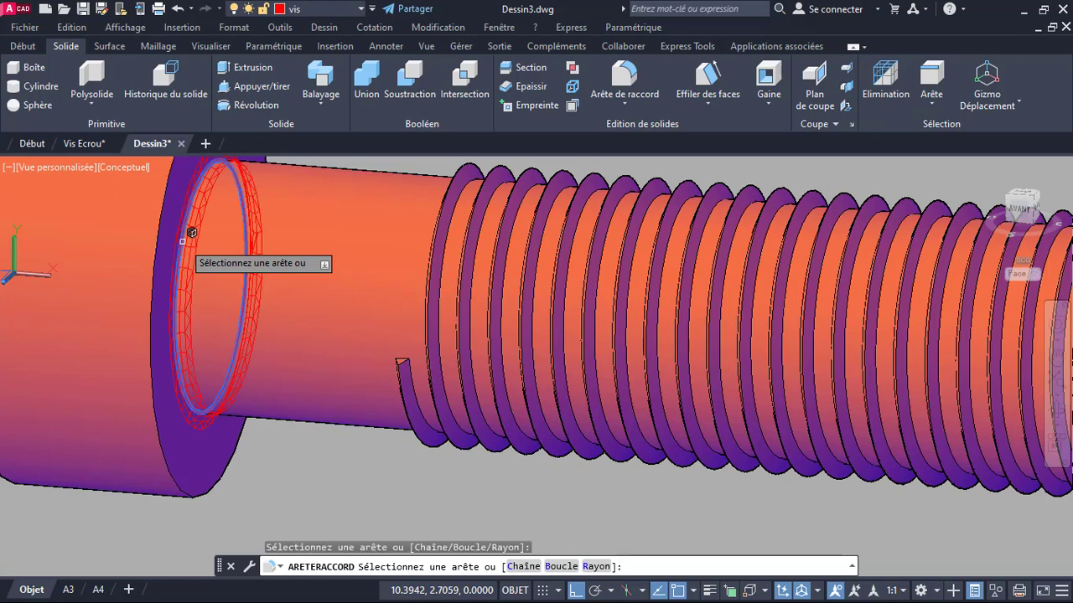
{"action": "key", "text": "Return"}
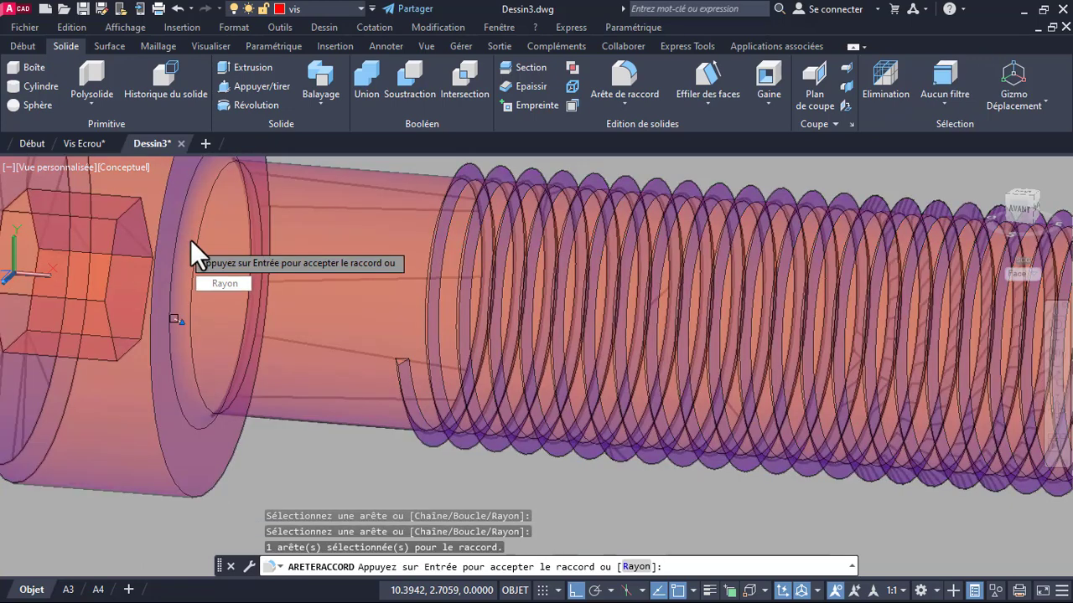
{"action": "key", "text": "Return"}
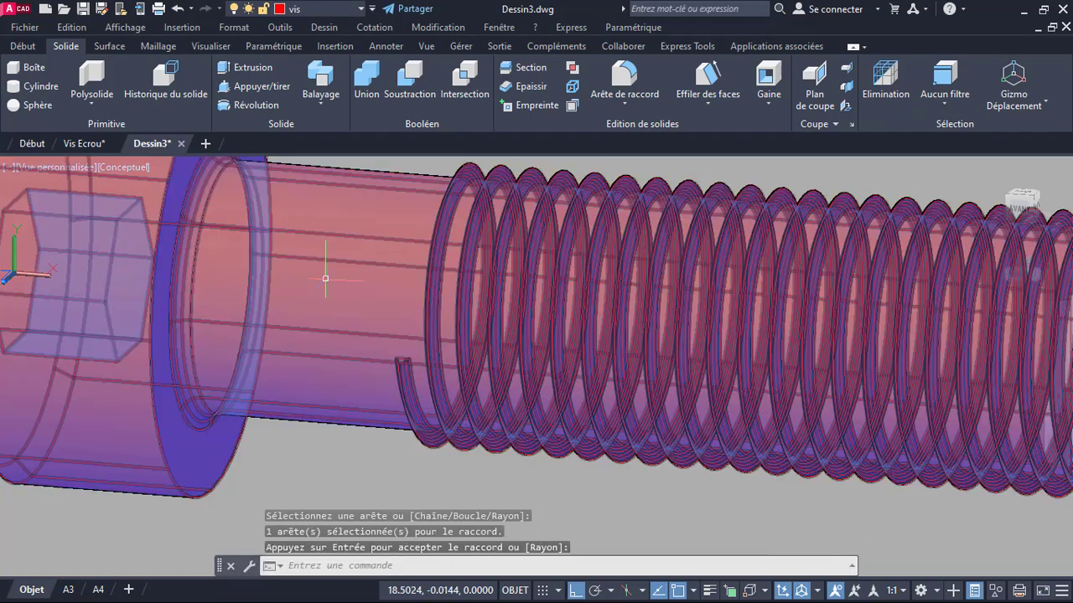
{"action": "scroll", "coordinate": [584, 362], "scroll_direction": "down", "scroll_amount": 4}
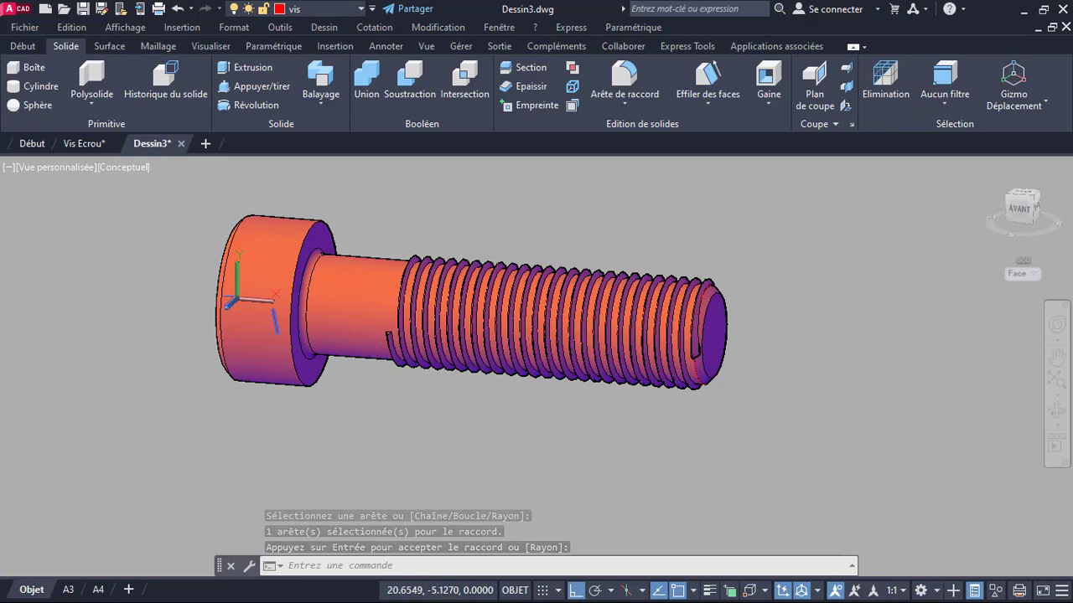
{"action": "middle_click_drag", "start_coordinate": [373, 380], "coordinate": [468, 326], "text": "shift"}
{"action": "key", "text": "Return"}
{"action": "scroll", "coordinate": [383, 362], "scroll_direction": "down", "scroll_amount": 2}
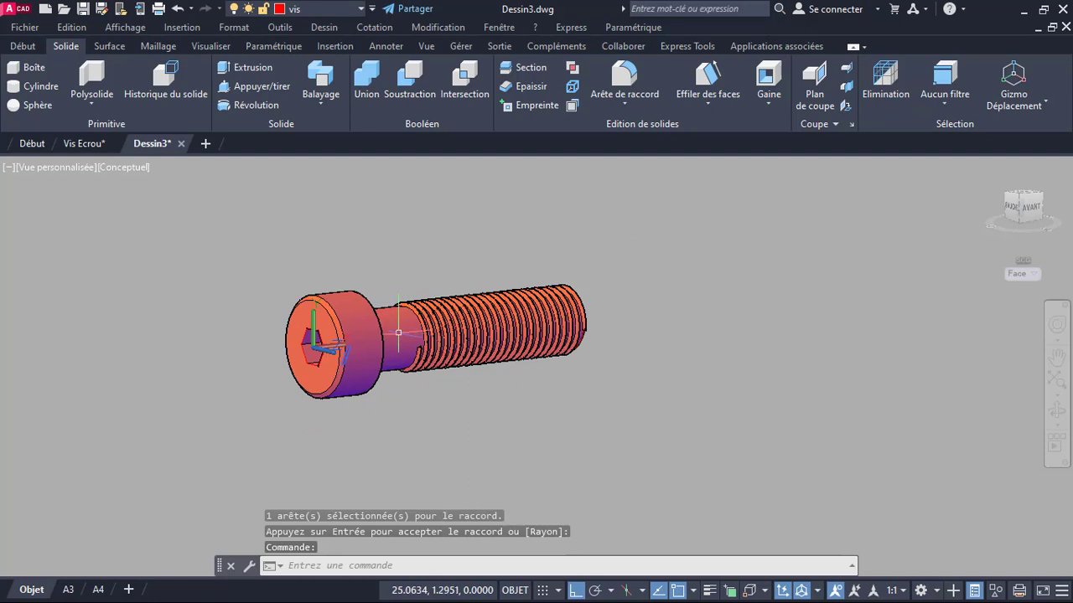
{"action": "key", "text": "Escape"}
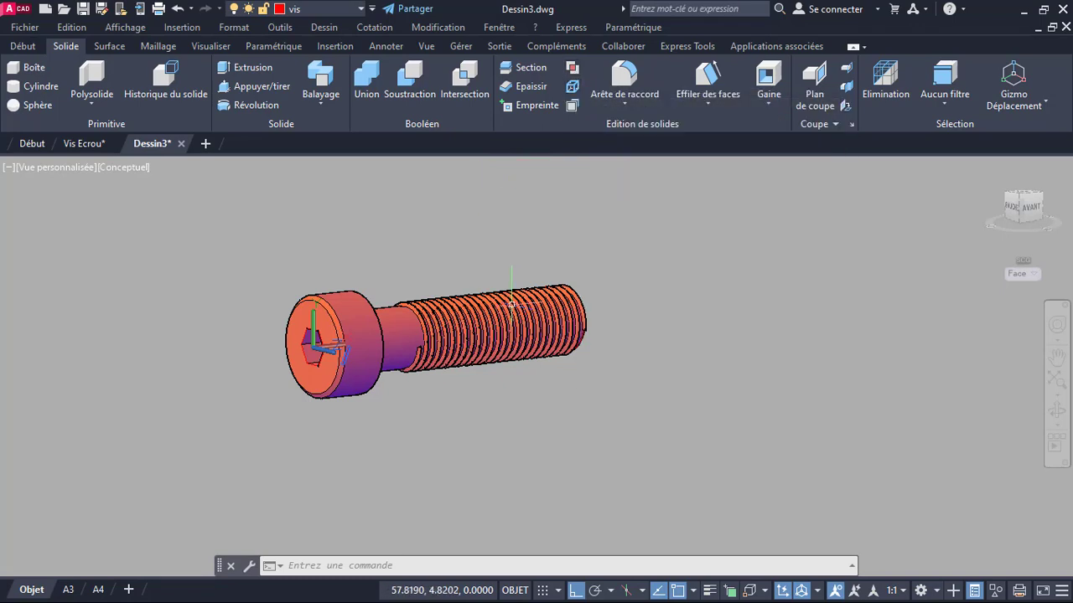
{"action": "key", "text": "Escape"}
{"action": "key", "text": "Escape"}
{"action": "middle_click_drag", "start_coordinate": [579, 352], "coordinate": [640, 342]}
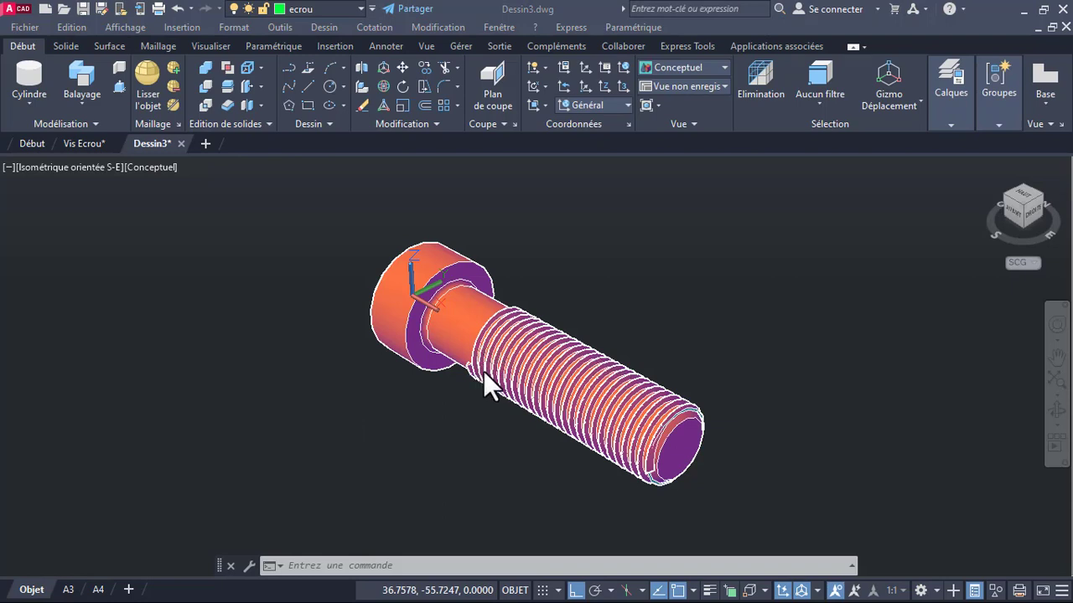
Set the subobject filter to Edge (Arête) and extract the circular edge where the head fillet meets the shank
{"action": "scroll", "coordinate": [457, 310], "scroll_direction": "up", "scroll_amount": 1}
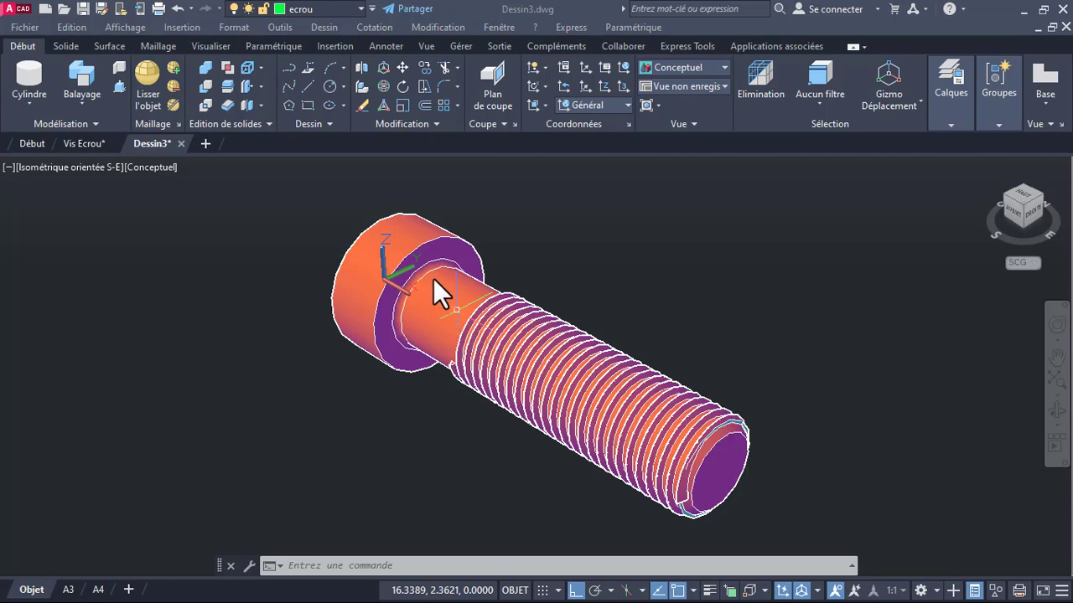
{"action": "left_click", "coordinate": [824, 107]}
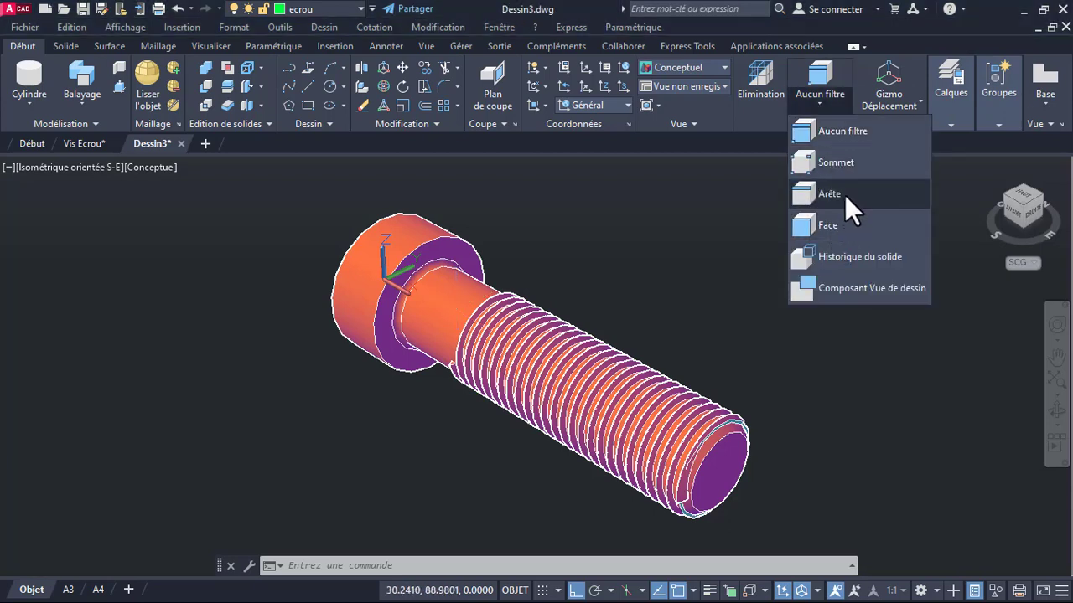
{"action": "left_click", "coordinate": [843, 195]}
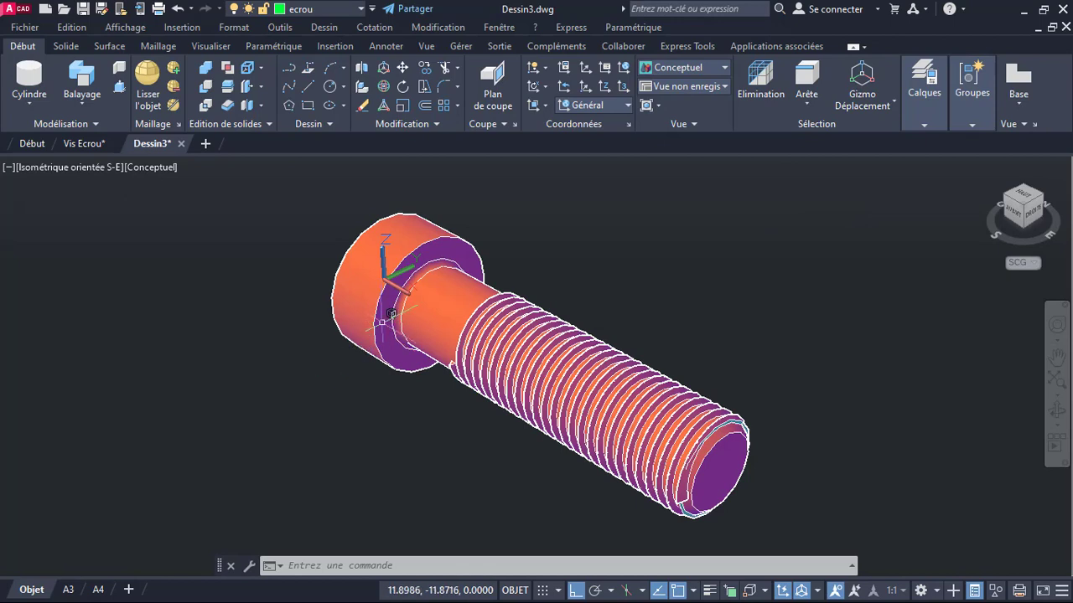
{"action": "left_click", "coordinate": [439, 261]}
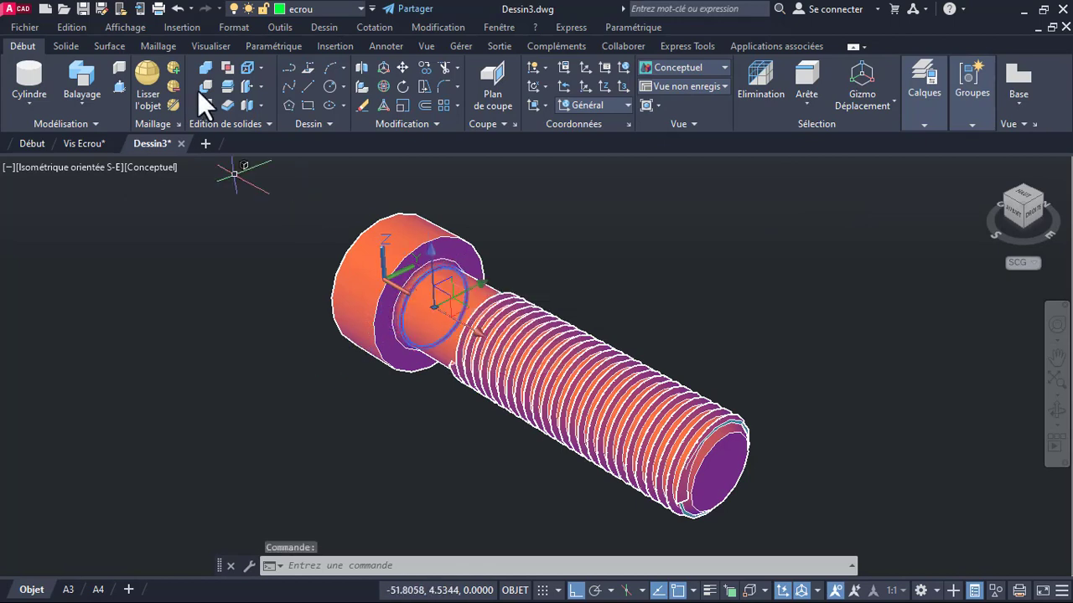
{"action": "left_click", "coordinate": [245, 67]}
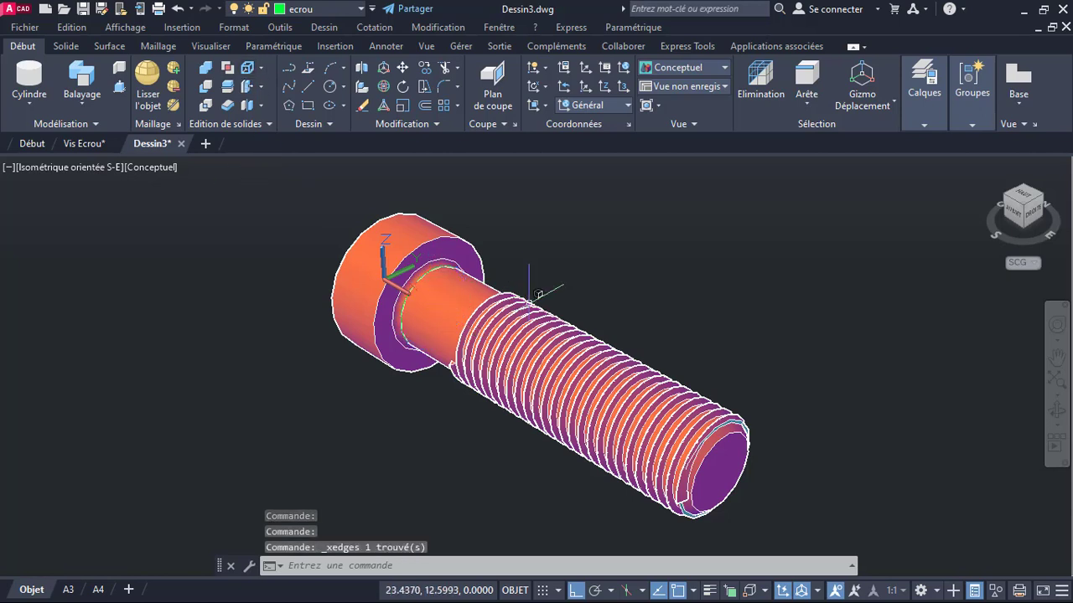
{"action": "key", "text": "Escape"}
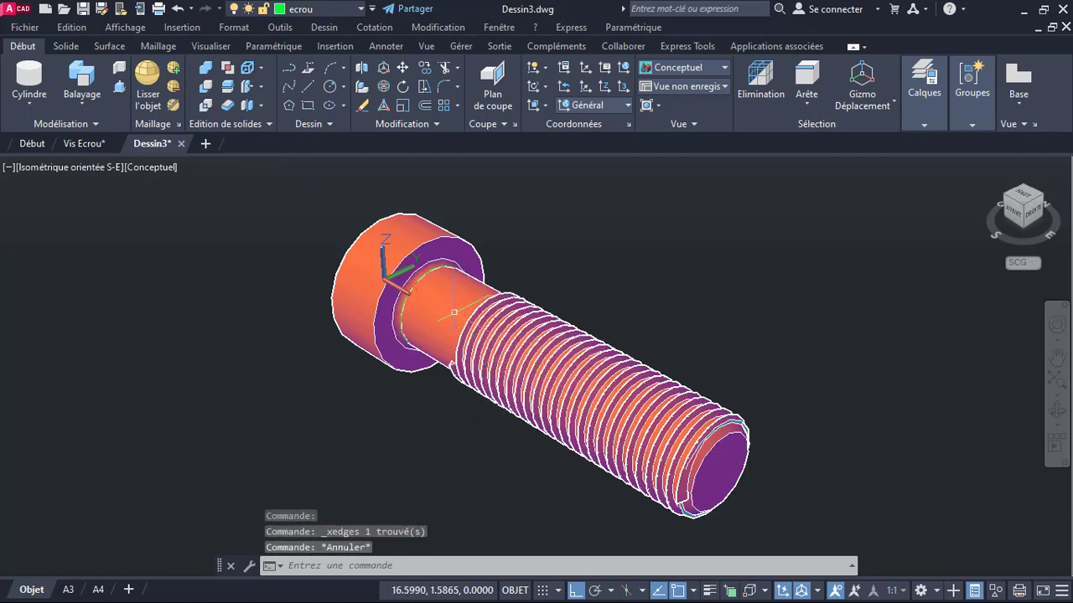
Hide the screw solid and delete the leftover disc at the threaded end
{"action": "left_click", "coordinate": [454, 311]}
{"action": "right_click", "coordinate": [453, 311]}
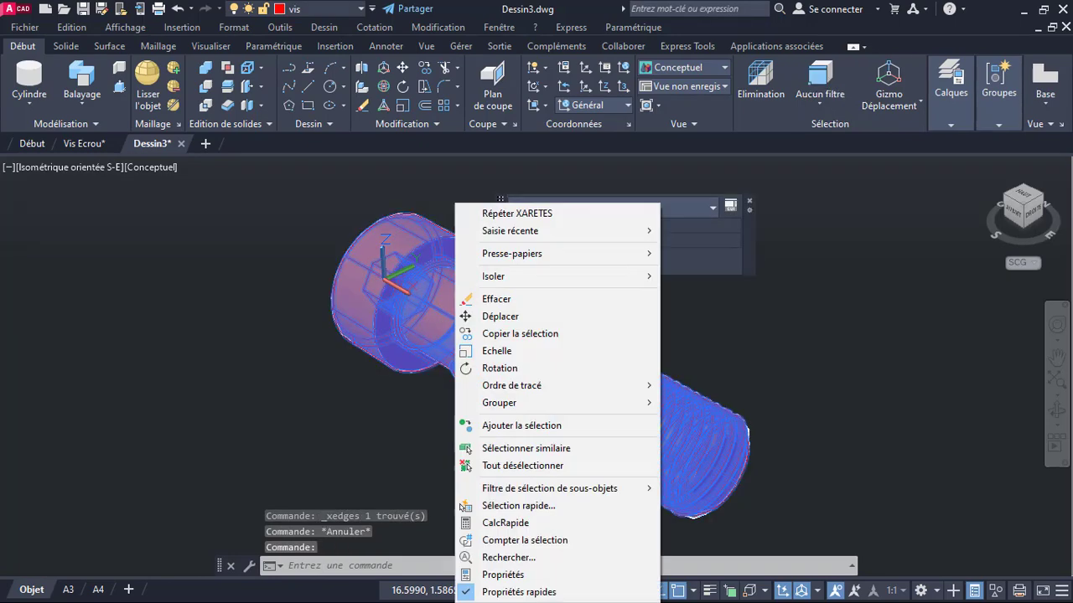
{"action": "mouse_move", "coordinate": [603, 279]}
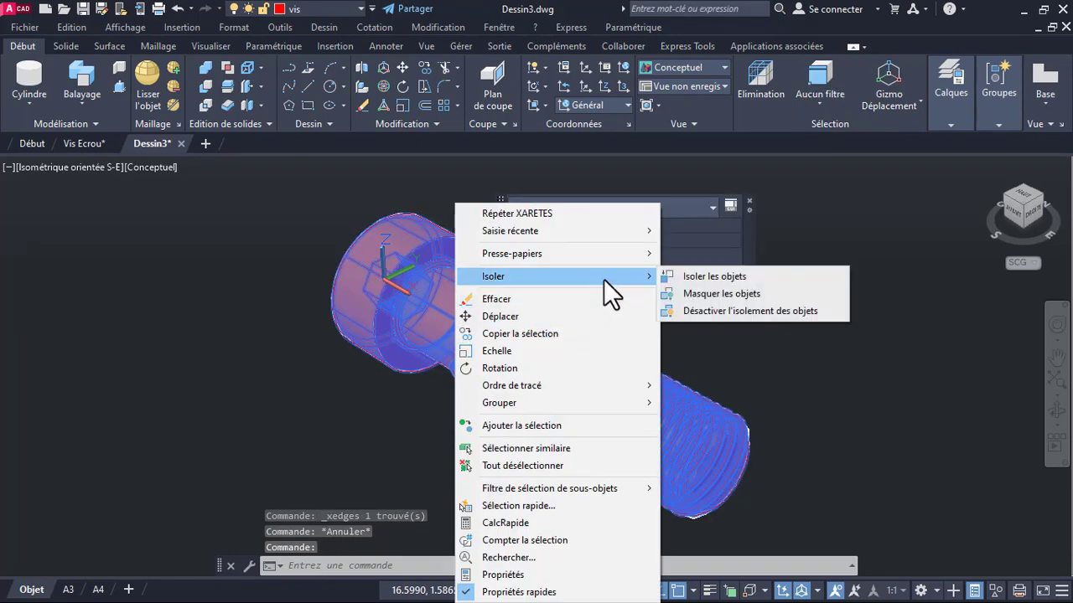
{"action": "left_click", "coordinate": [717, 296]}
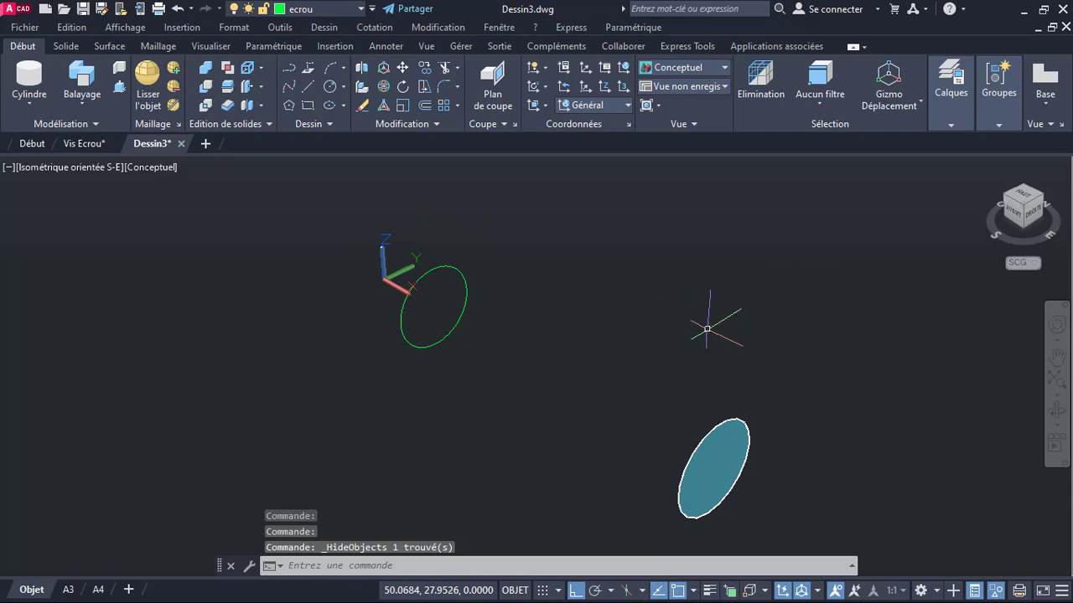
{"action": "left_click", "coordinate": [727, 441]}
{"action": "key", "text": "Delete"}
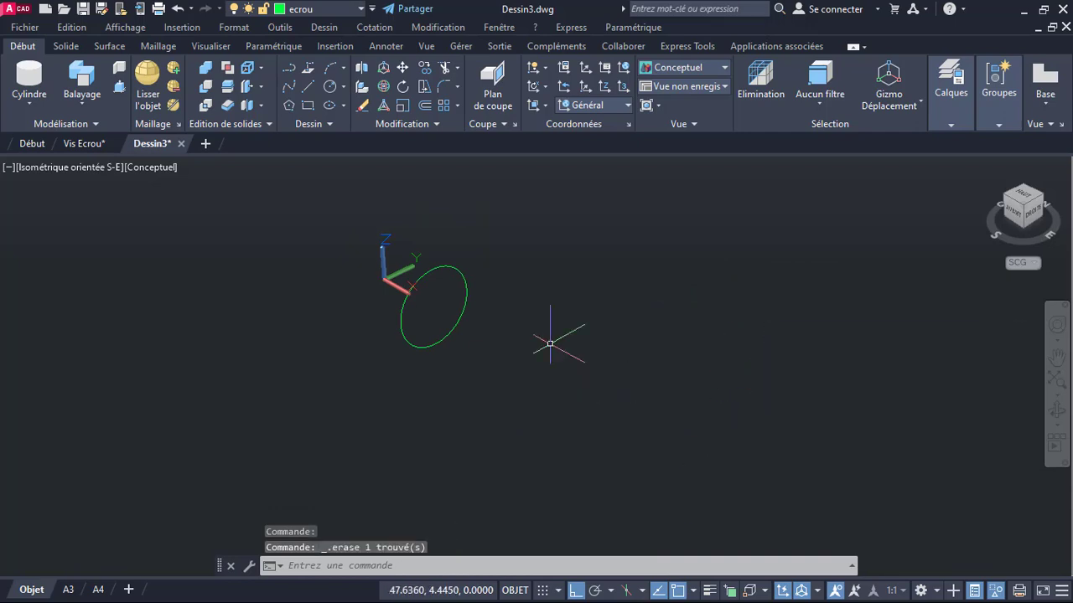
{"action": "scroll", "coordinate": [524, 360], "scroll_direction": "up", "scroll_amount": 1}
{"action": "scroll", "coordinate": [526, 362], "scroll_direction": "up", "scroll_amount": 1}
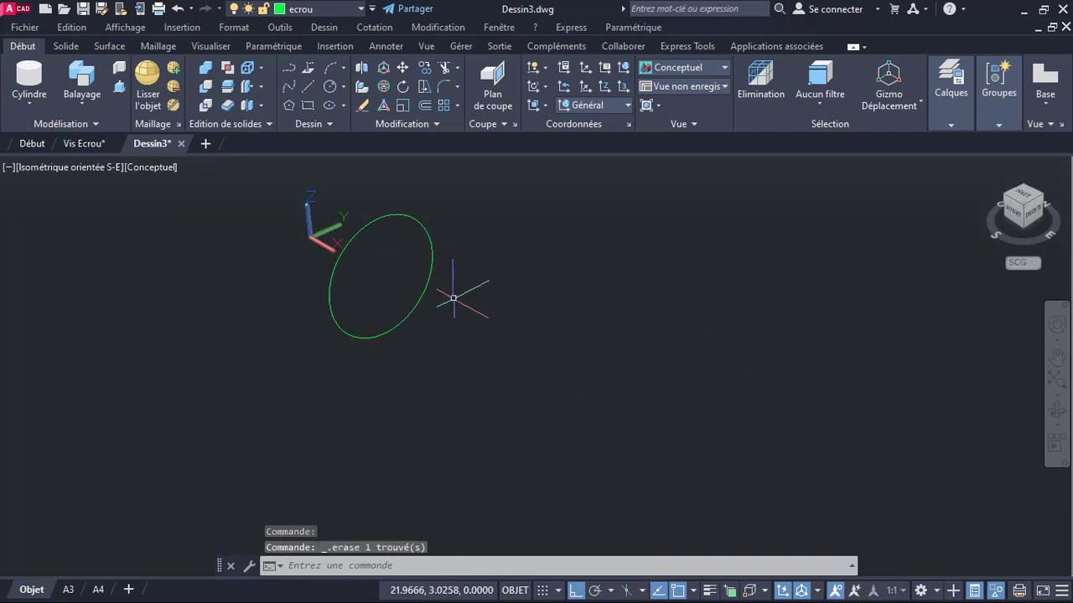
{"action": "left_click", "coordinate": [289, 105]}
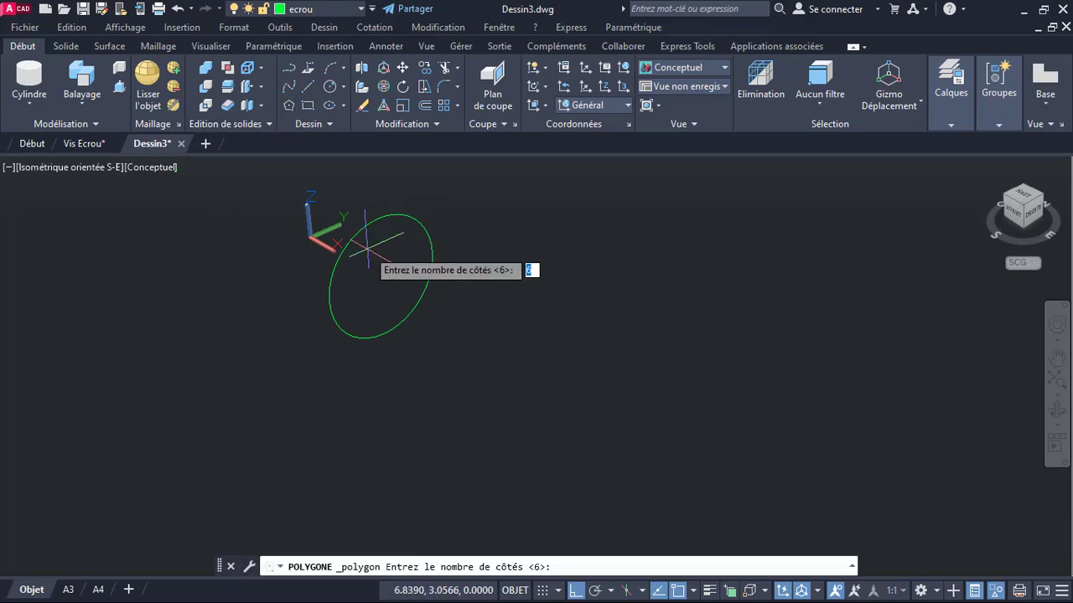
{"action": "key", "text": "Return"}
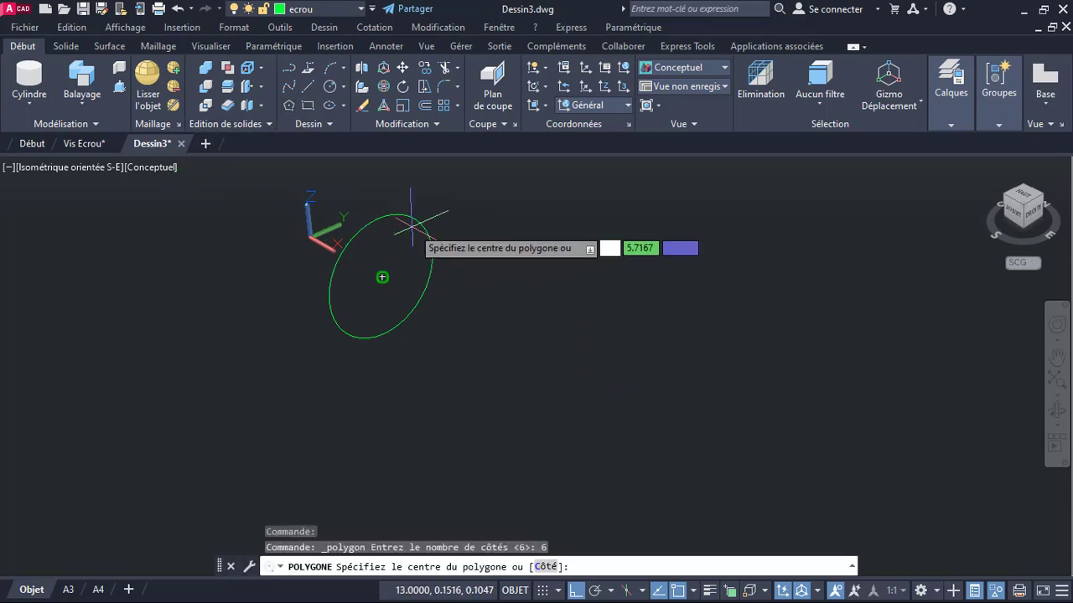
{"action": "left_click", "coordinate": [379, 277]}
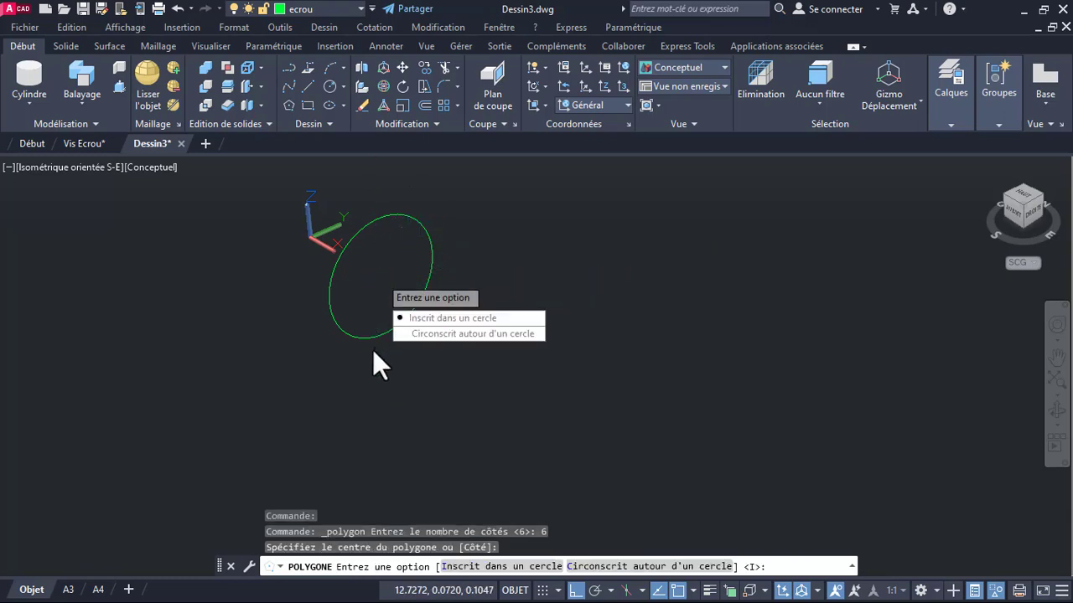
{"action": "left_click", "coordinate": [424, 322]}
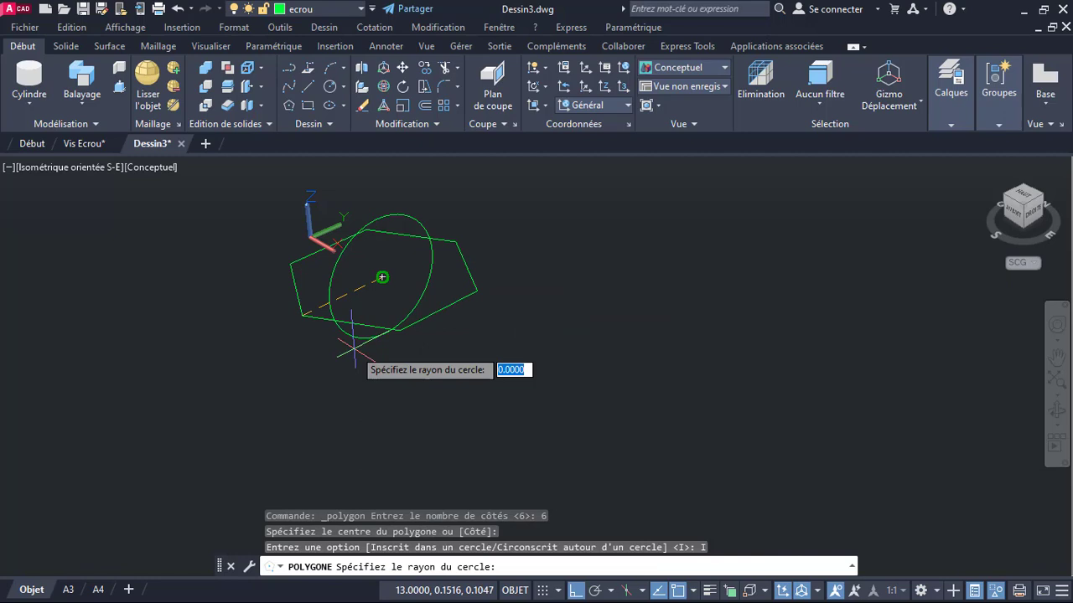
{"action": "key", "text": "Escape"}
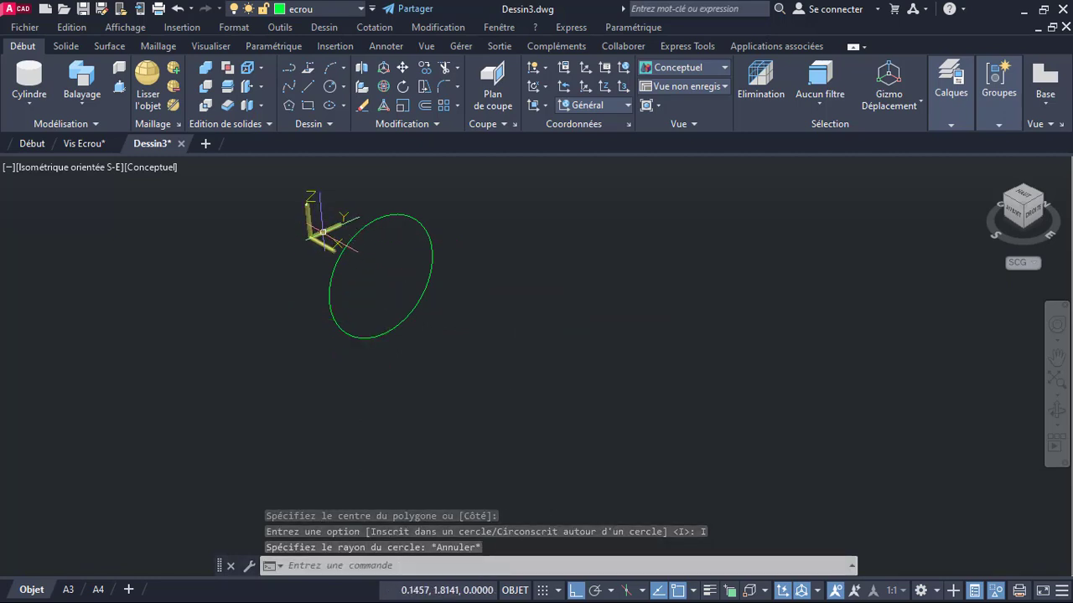
Rotate the user coordinate system 90 degrees about its X axis and 90 degrees about its Y axis to match the extracted circle's plane
{"action": "left_click", "coordinate": [315, 234]}
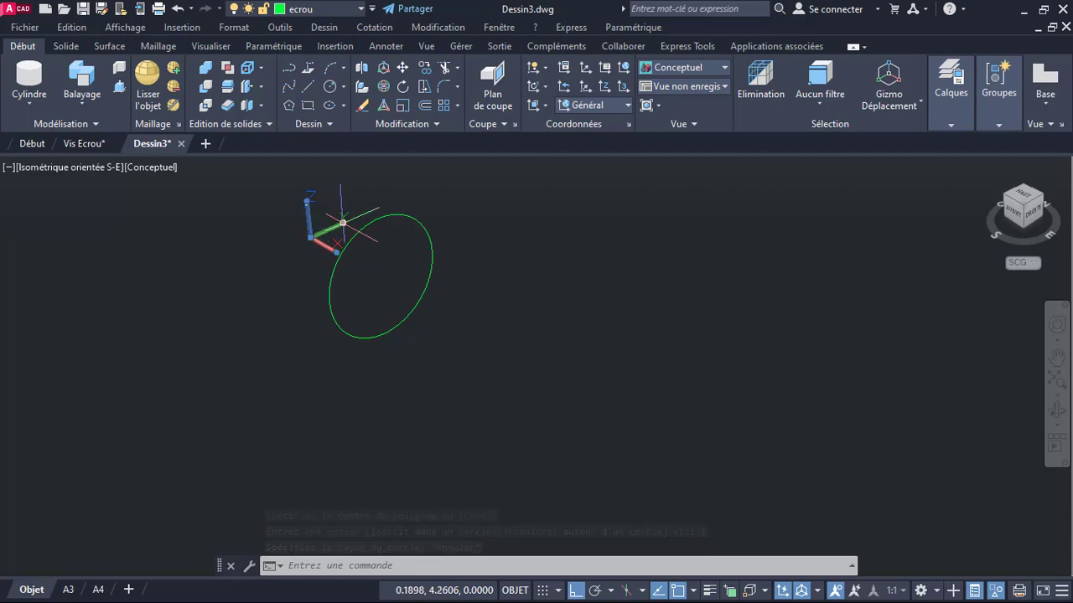
{"action": "mouse_move", "coordinate": [345, 222]}
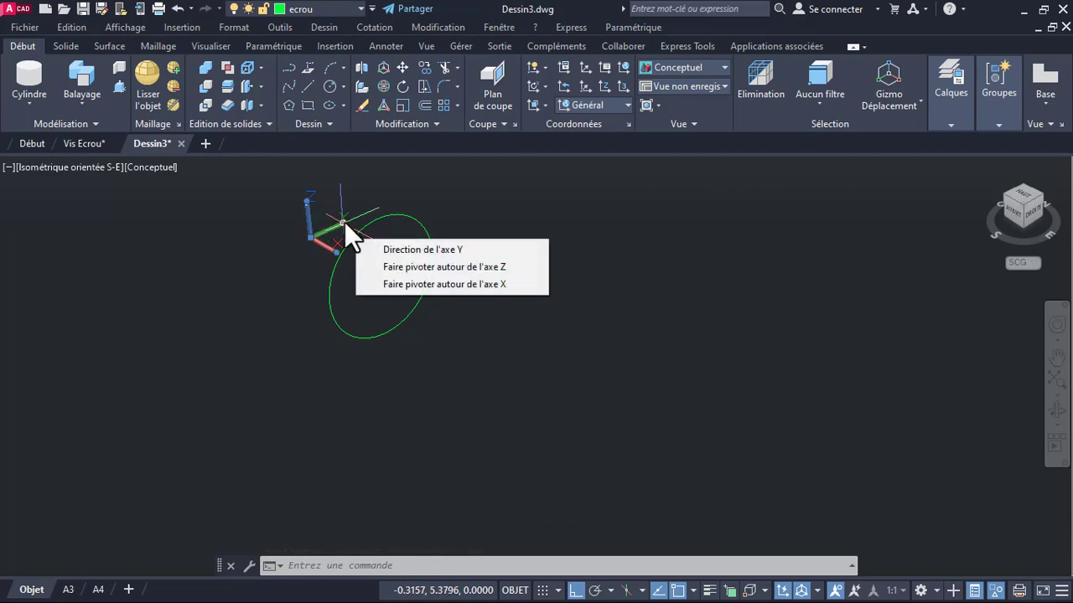
{"action": "left_click", "coordinate": [459, 284]}
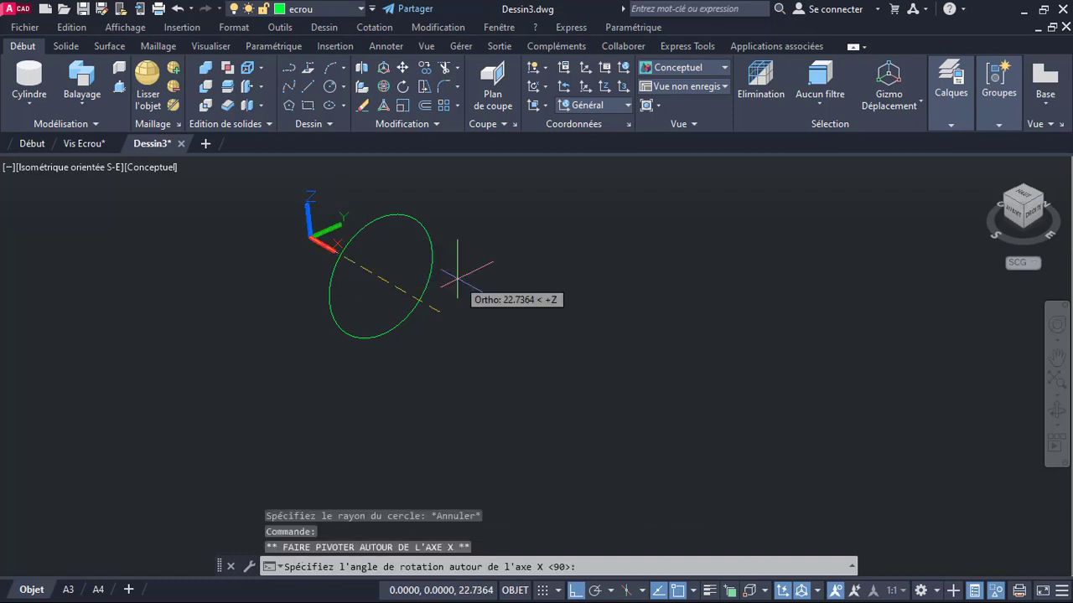
{"action": "left_click", "coordinate": [457, 277]}
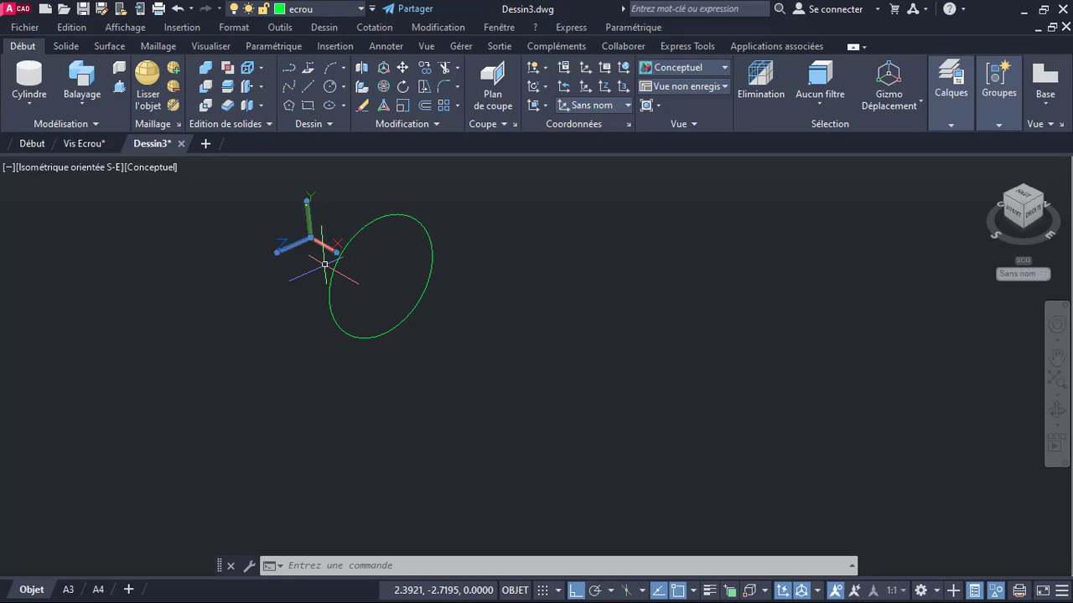
{"action": "mouse_move", "coordinate": [307, 200]}
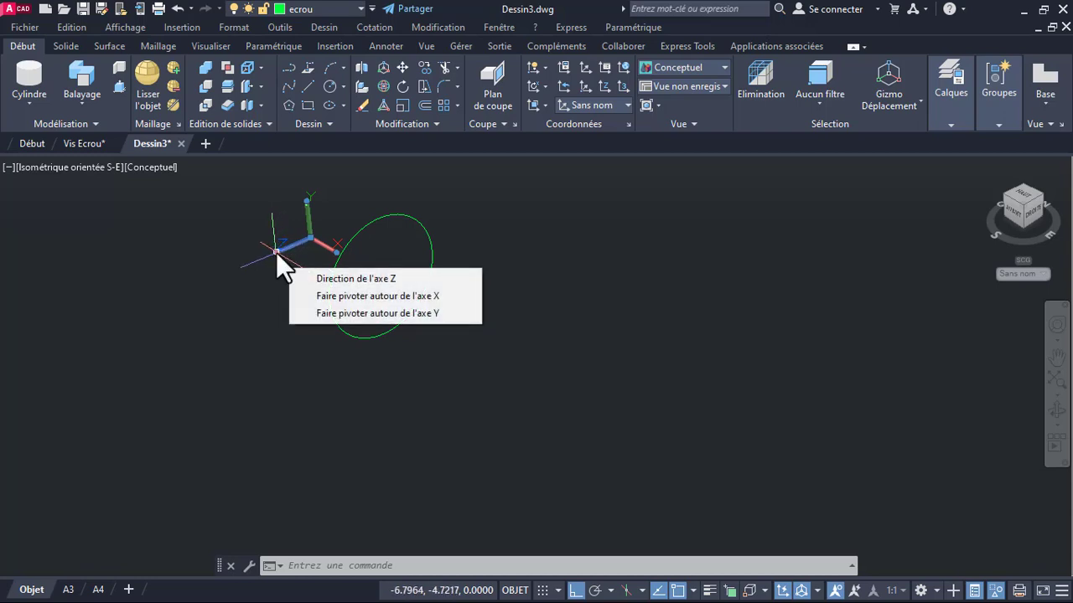
{"action": "left_click", "coordinate": [344, 312]}
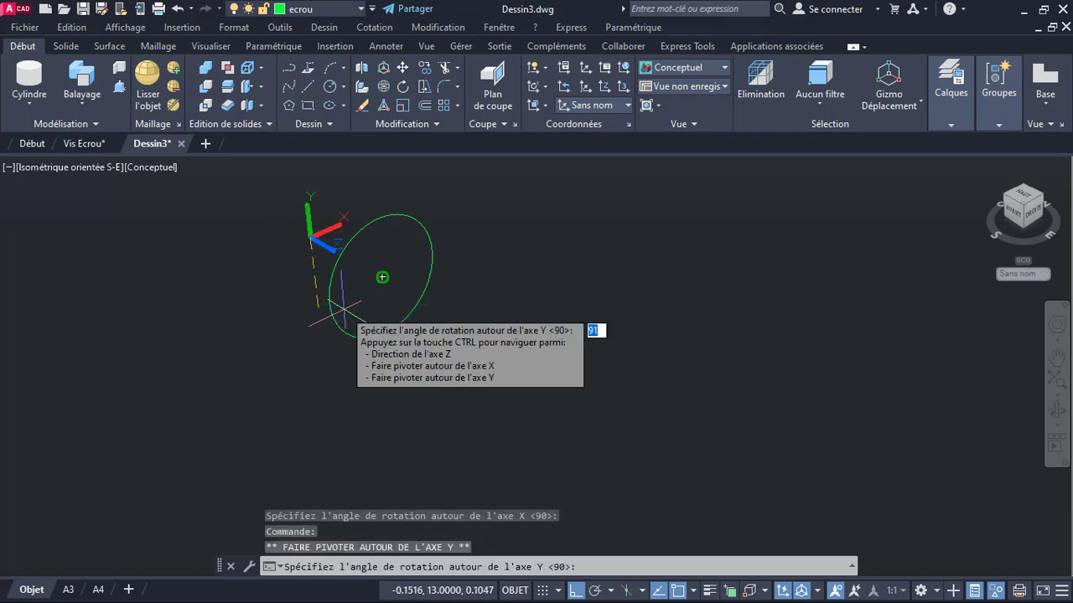
{"action": "key", "text": "Return"}
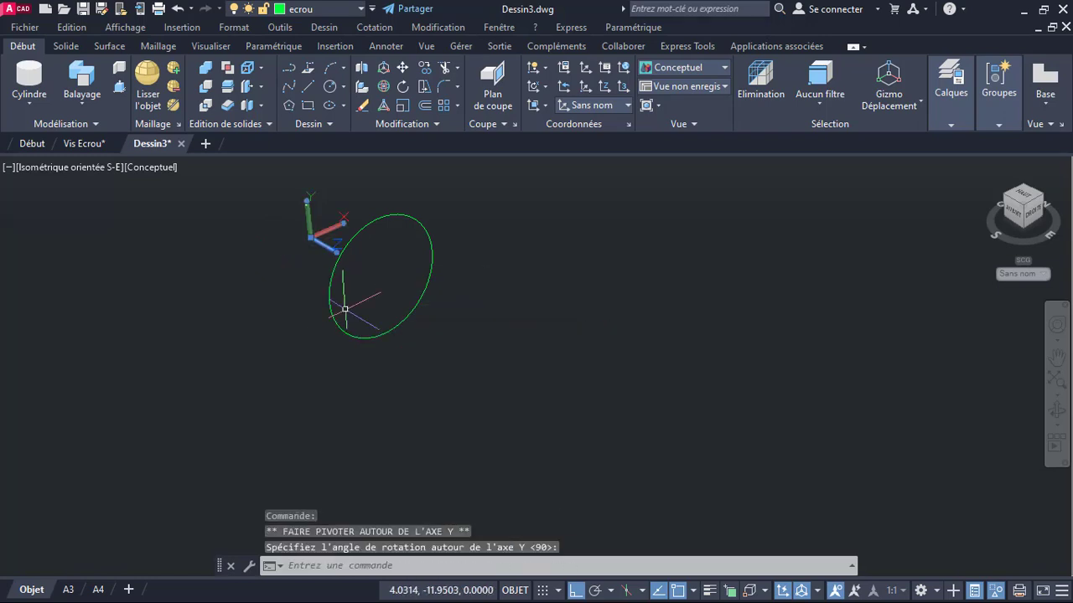
{"action": "key", "text": "Escape"}
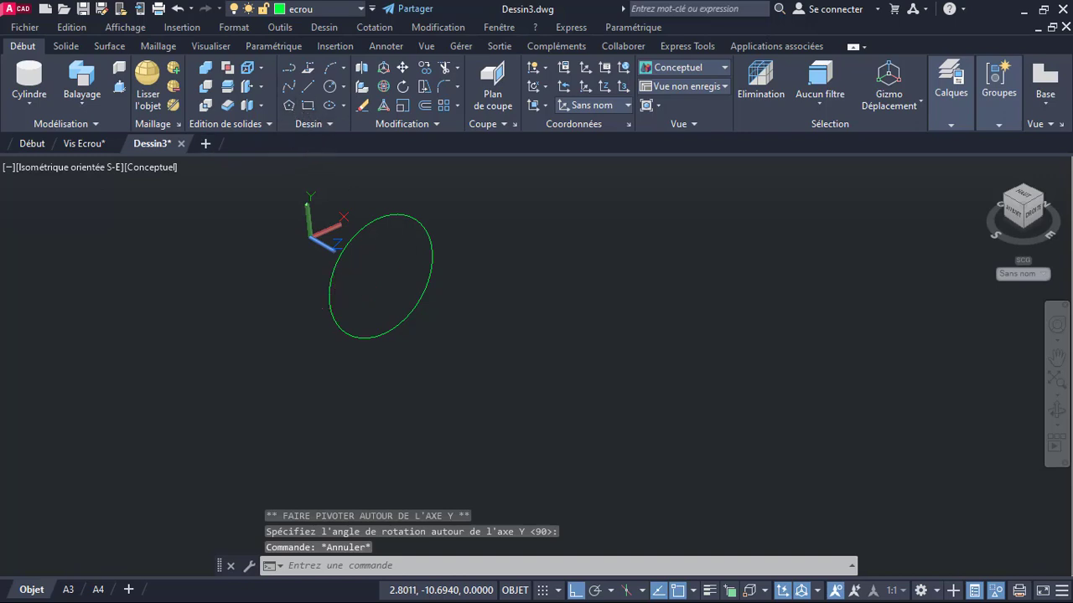
Try a six-sided polygon inscribed in a circle of radius 7.5 at the extracted circle's centre, and undo it
{"action": "left_click", "coordinate": [288, 104]}
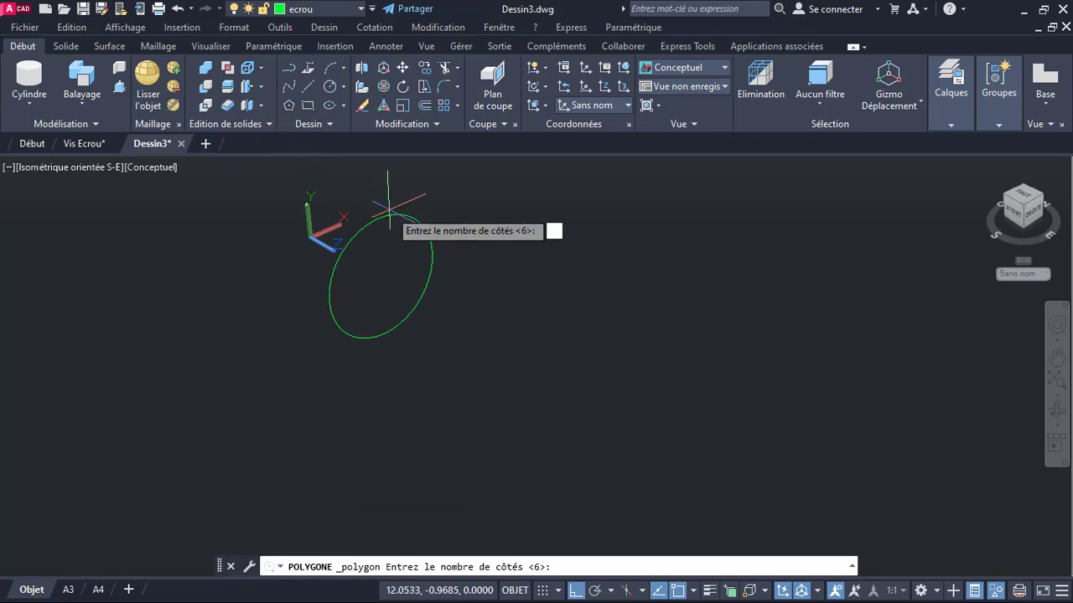
{"action": "type", "text": "6"}
{"action": "key", "text": "Return"}
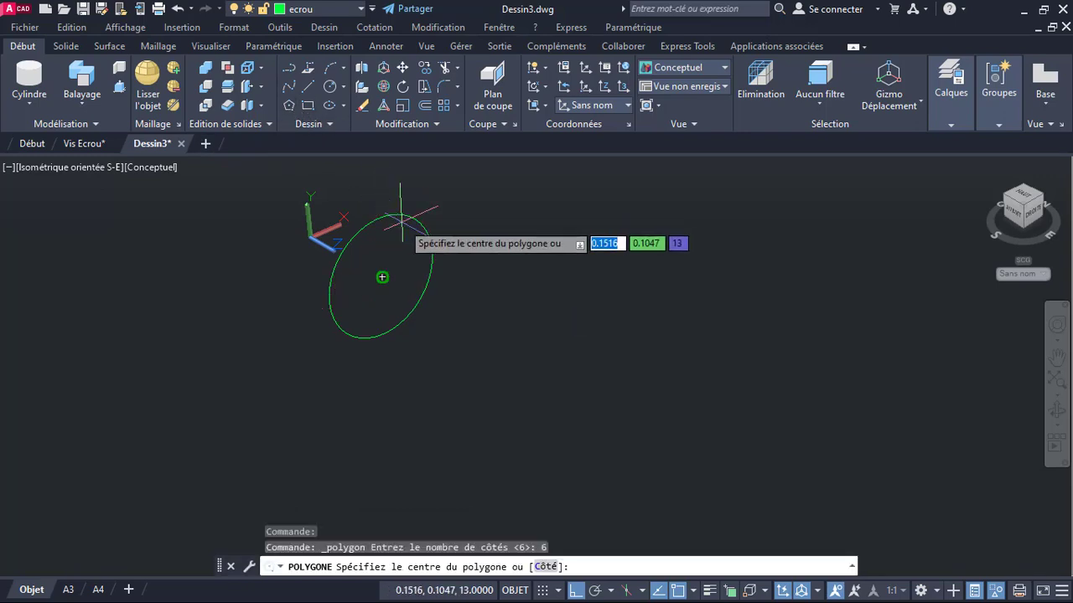
{"action": "left_click", "coordinate": [382, 276]}
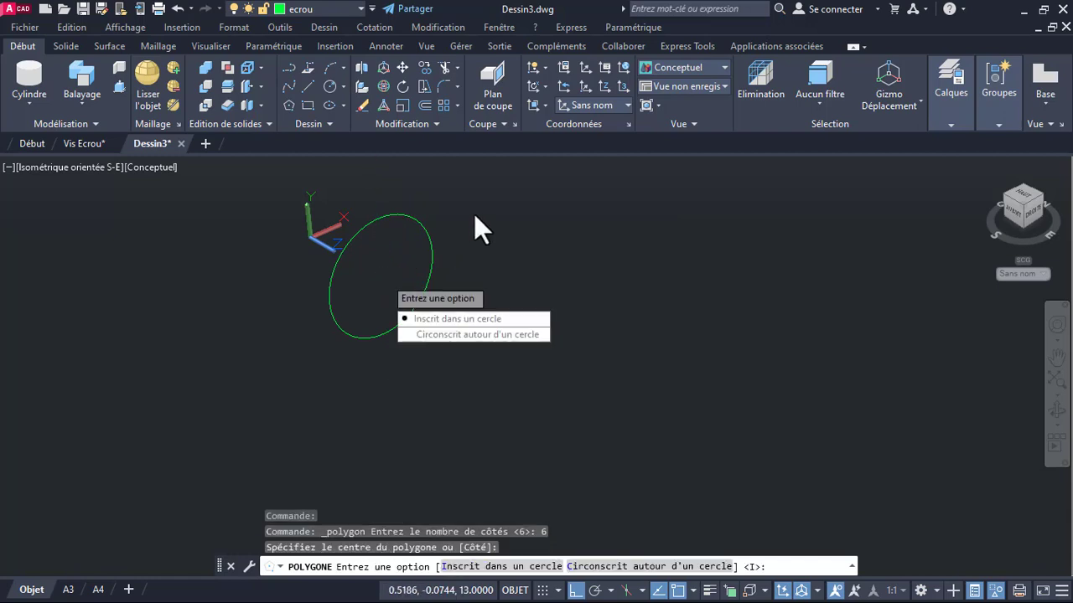
{"action": "type", "text": "c"}
{"action": "key", "text": "Return"}
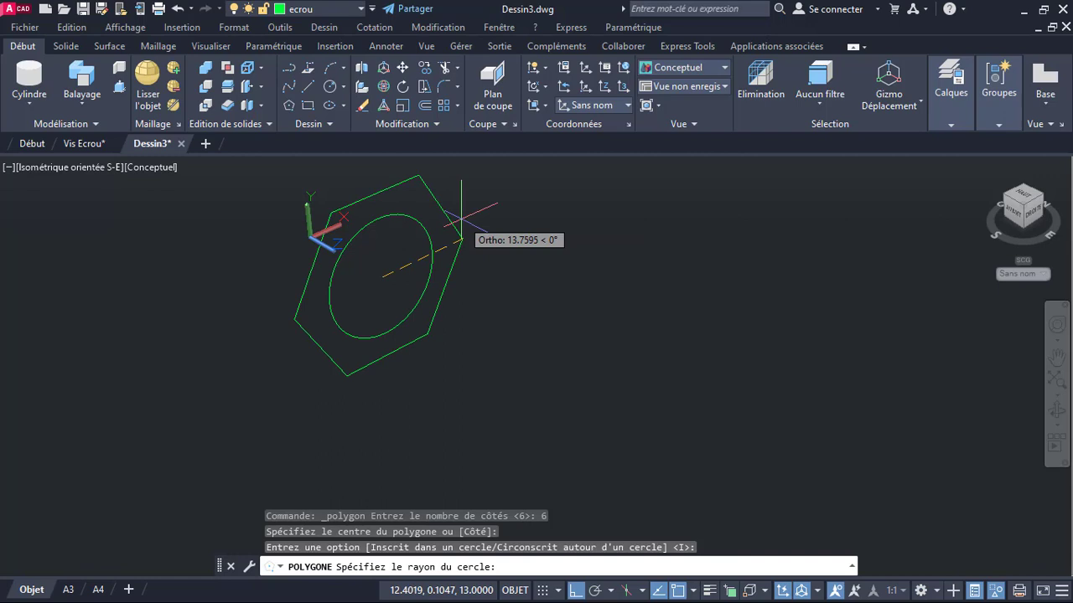
{"action": "type", "text": "7"}
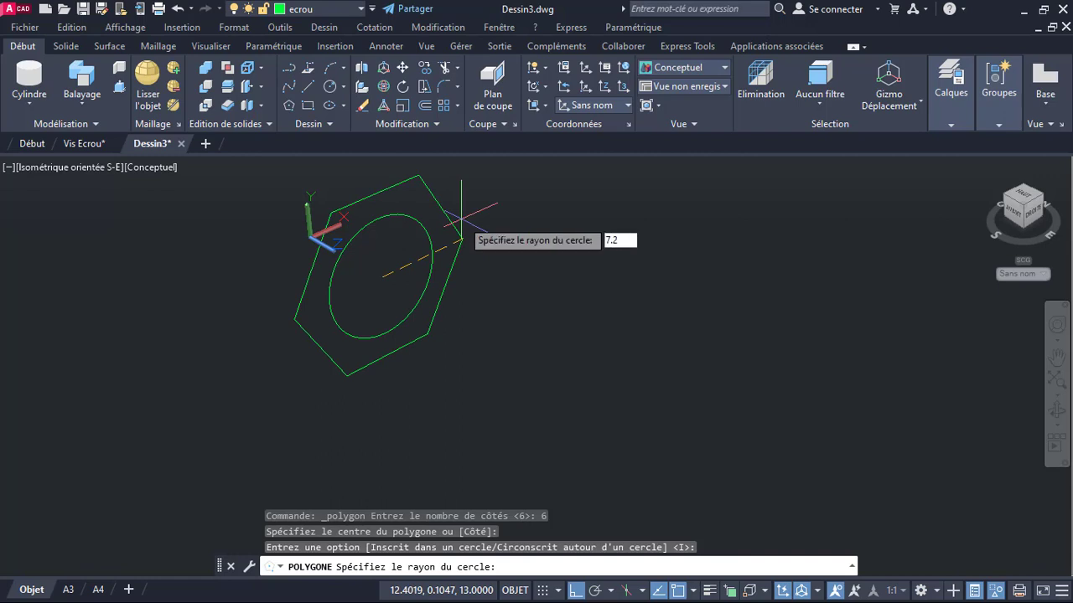
{"action": "type", "text": ".5"}
{"action": "key", "text": "Return"}
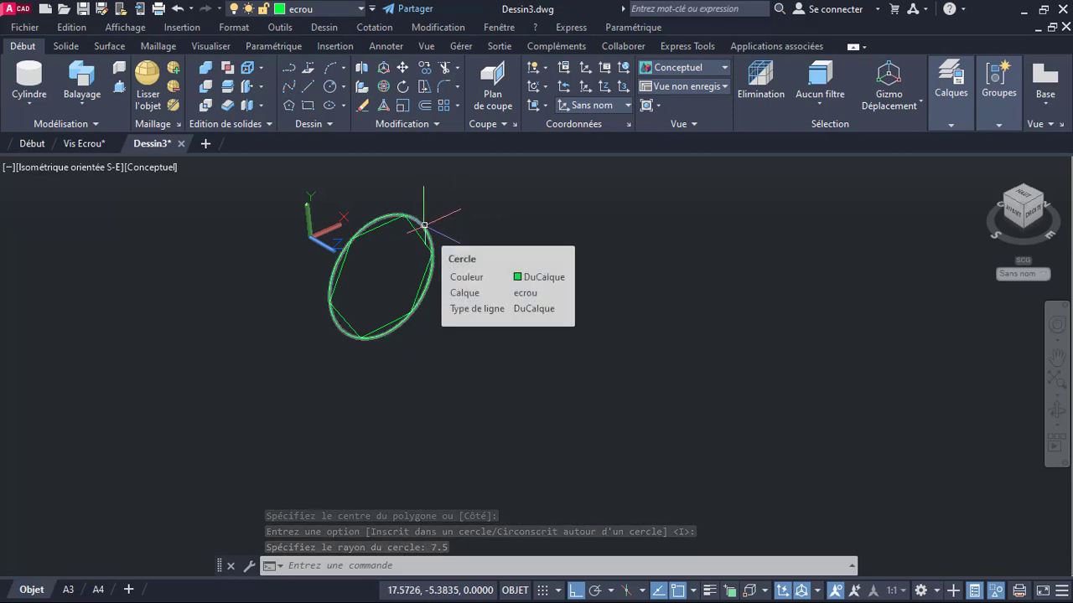
{"action": "key", "text": "ctrl+z"}
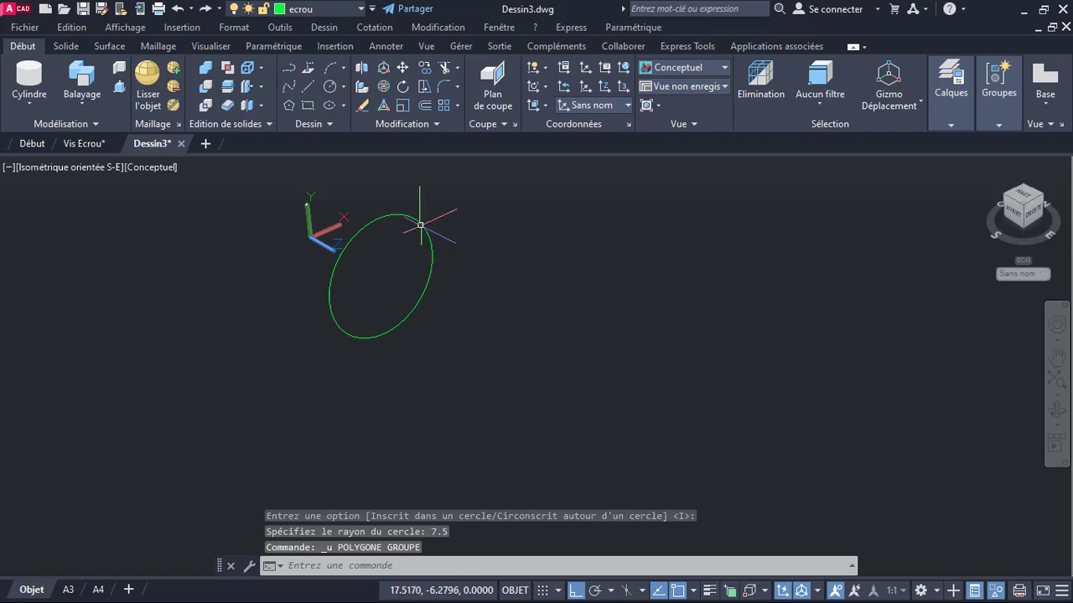
Draw a six-sided polygon centred on the extracted circle, inscribed in a circle (Inscrit dans un cercle) of radius 12.5
{"action": "left_click", "coordinate": [289, 105]}
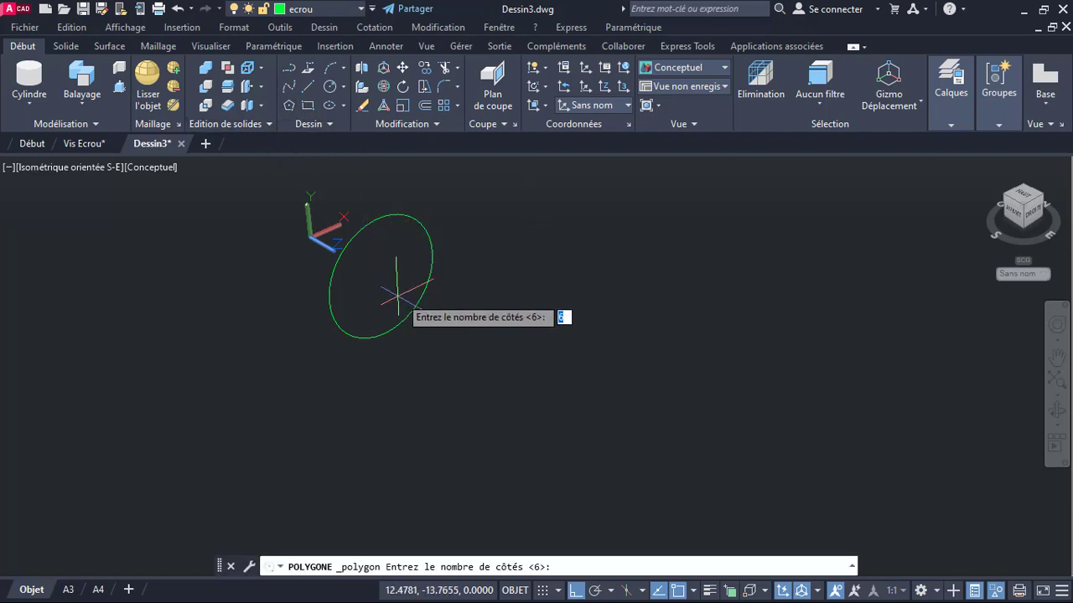
{"action": "key", "text": "Return"}
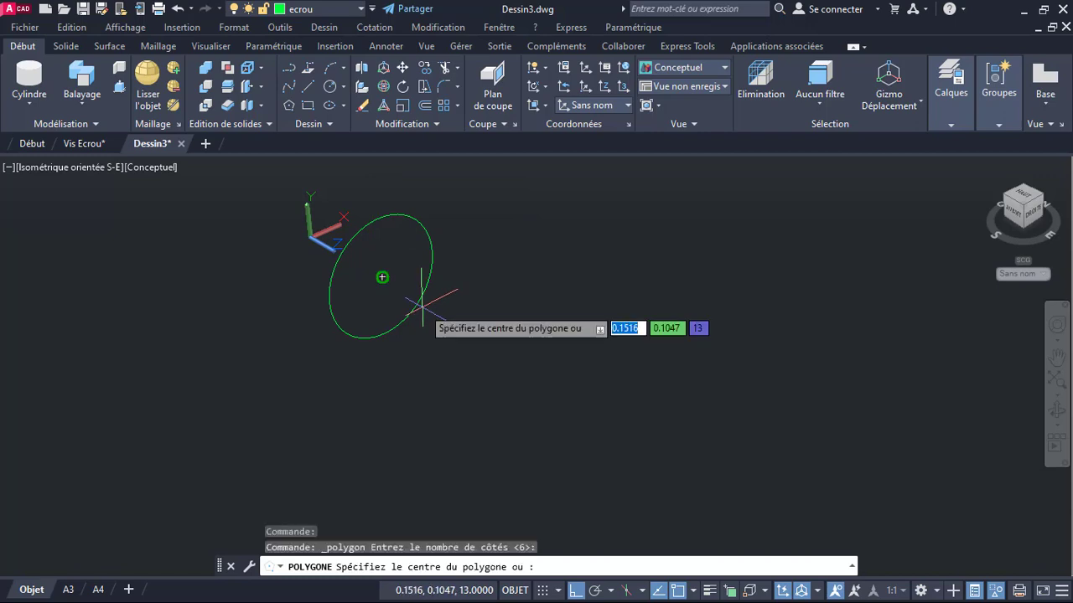
{"action": "left_click", "coordinate": [382, 277]}
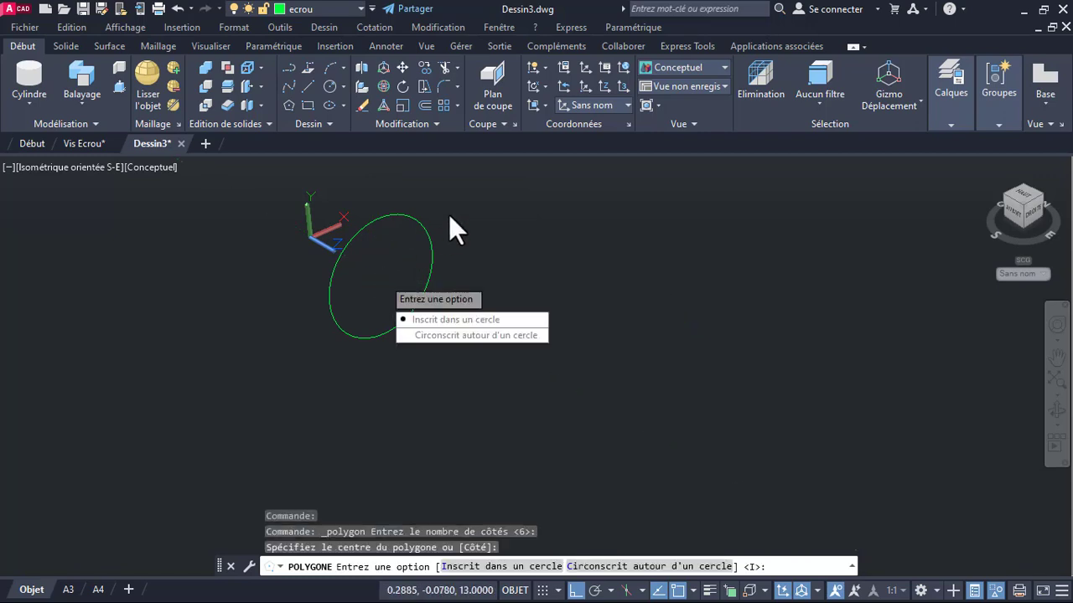
{"action": "left_click", "coordinate": [479, 320]}
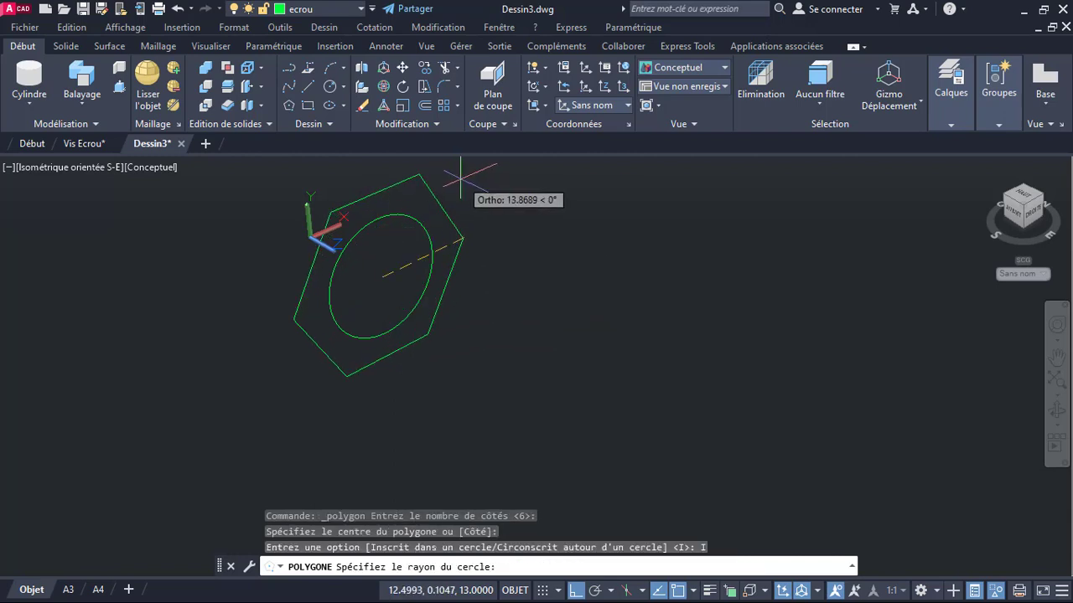
{"action": "type", "text": "12.5"}
{"action": "key", "text": "Return"}
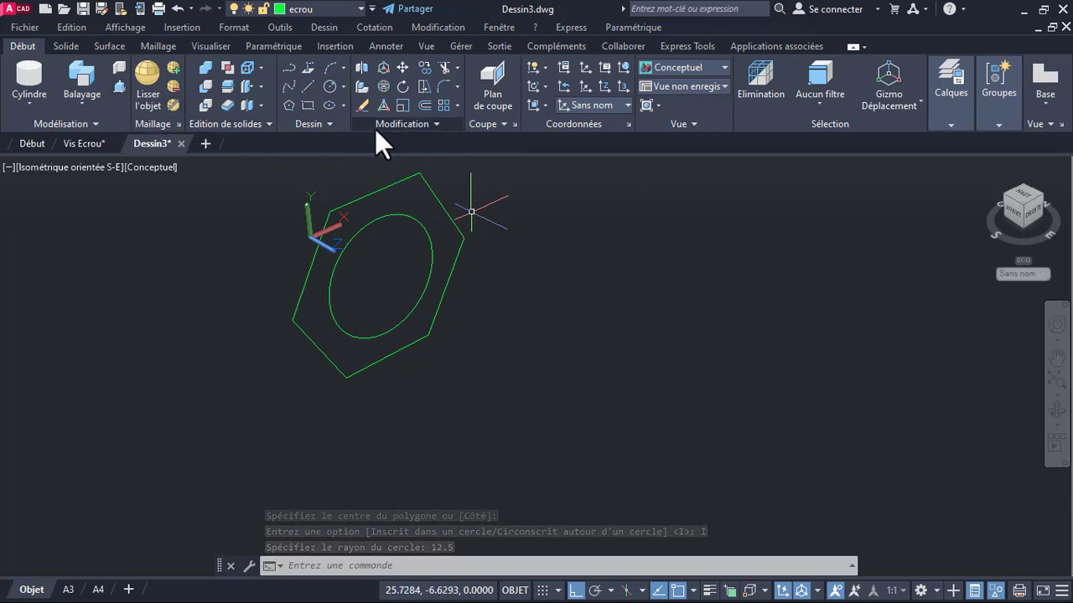
Convert the hexagon and the inner circle into two separate regions
{"action": "type", "text": "reg"}
{"action": "key", "text": "Return"}
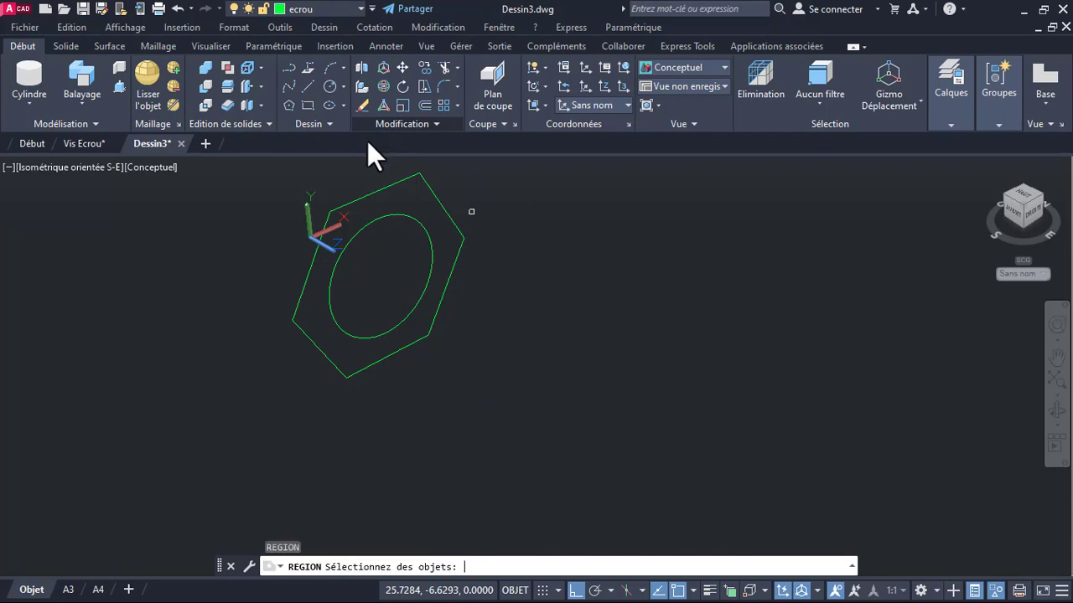
{"action": "left_click", "coordinate": [402, 181]}
{"action": "key", "text": "Return"}
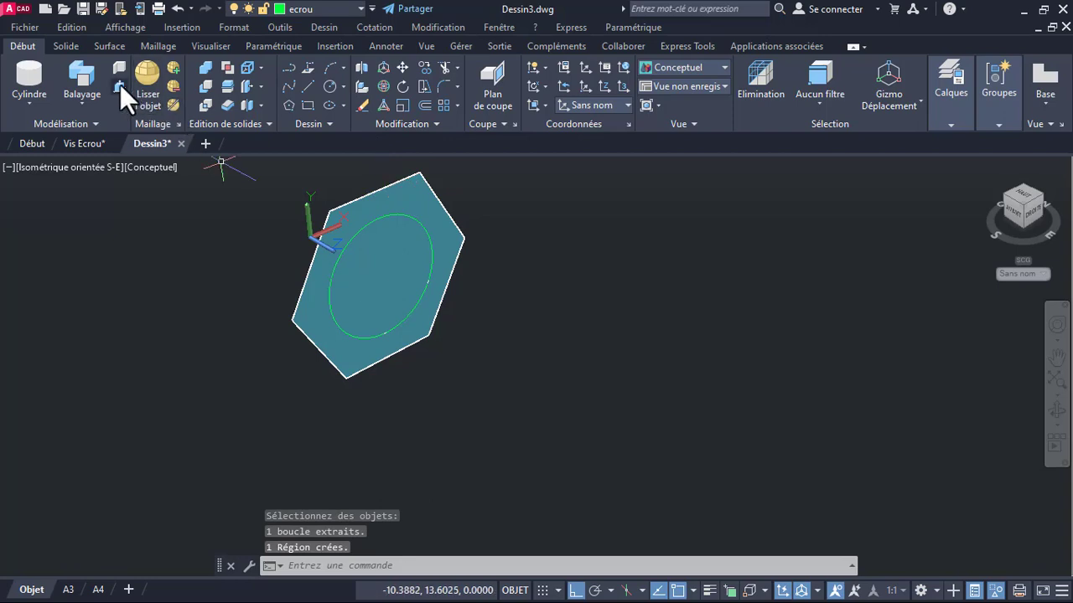
{"action": "left_click", "coordinate": [374, 225]}
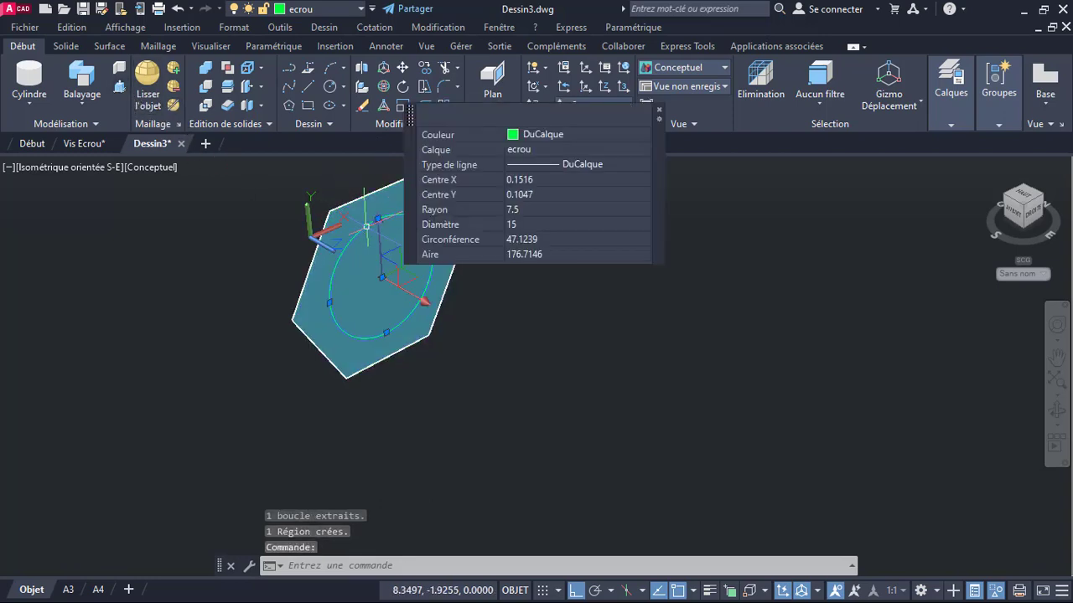
{"action": "key", "text": "Return"}
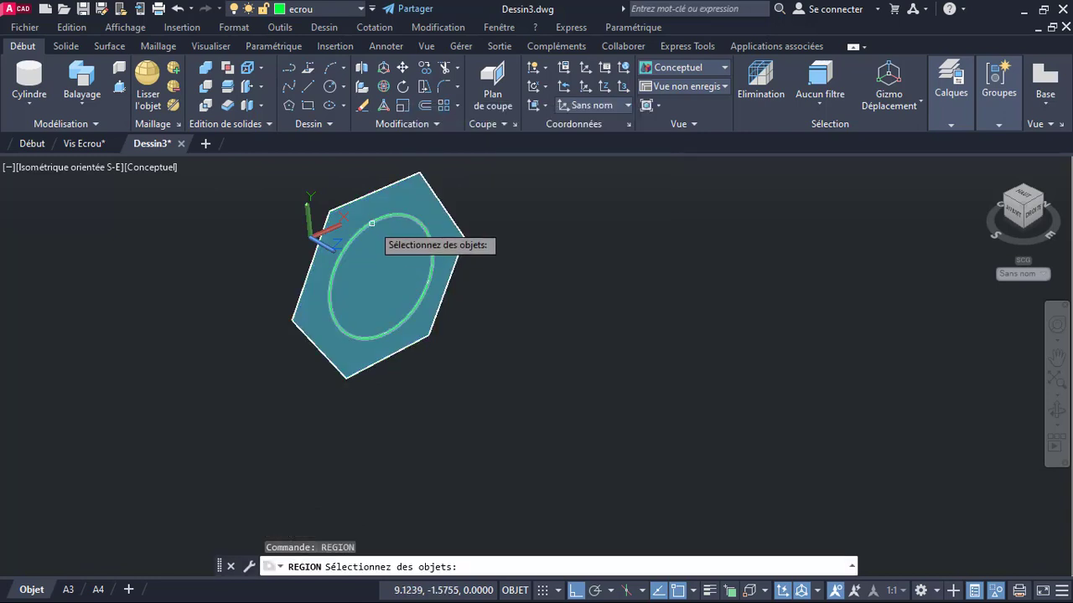
{"action": "left_click", "coordinate": [372, 220]}
{"action": "key", "text": "Return"}
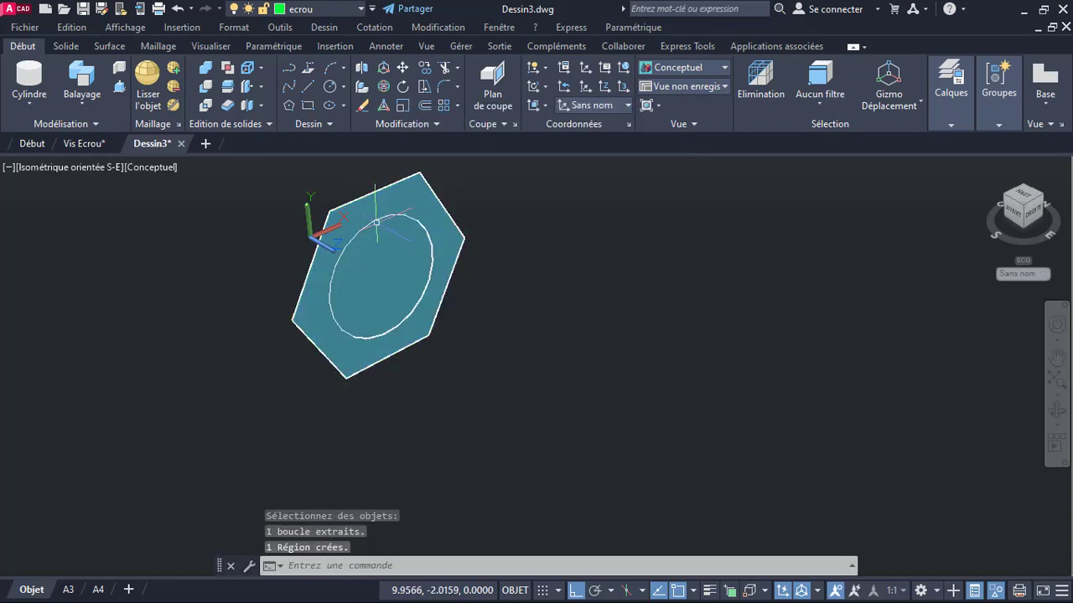
Subtract the circular region from the hexagonal region to open the nut's central hole
{"action": "left_click", "coordinate": [208, 88]}
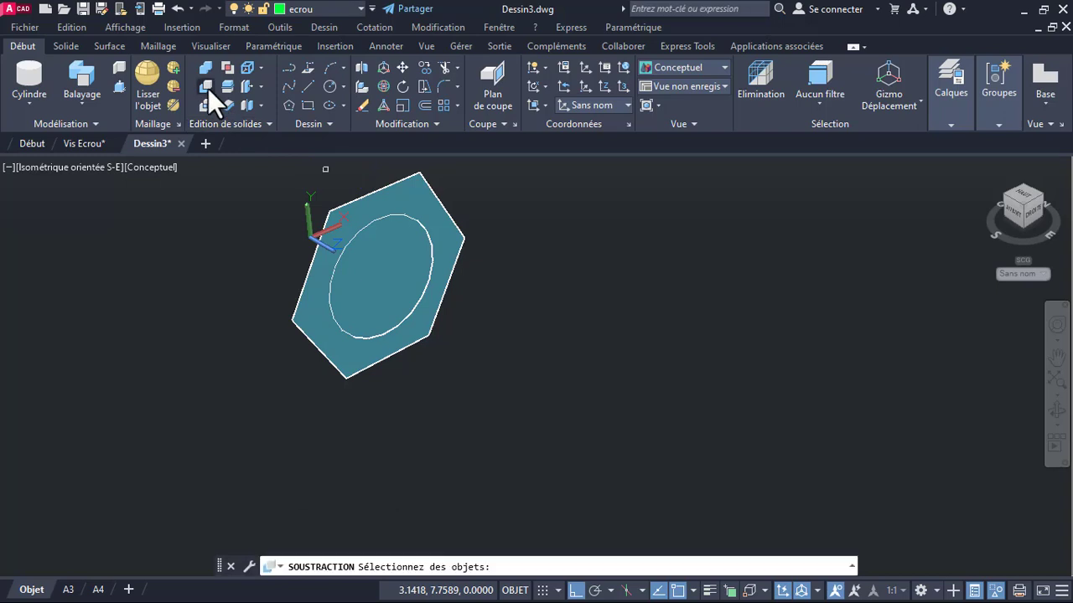
{"action": "left_click", "coordinate": [393, 200]}
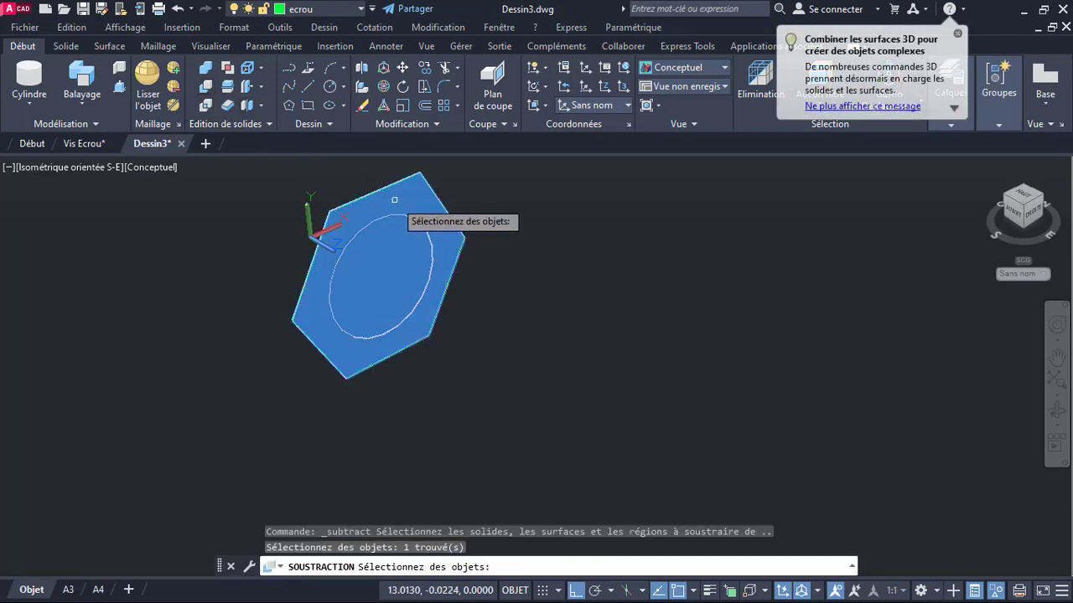
{"action": "key", "text": "Return"}
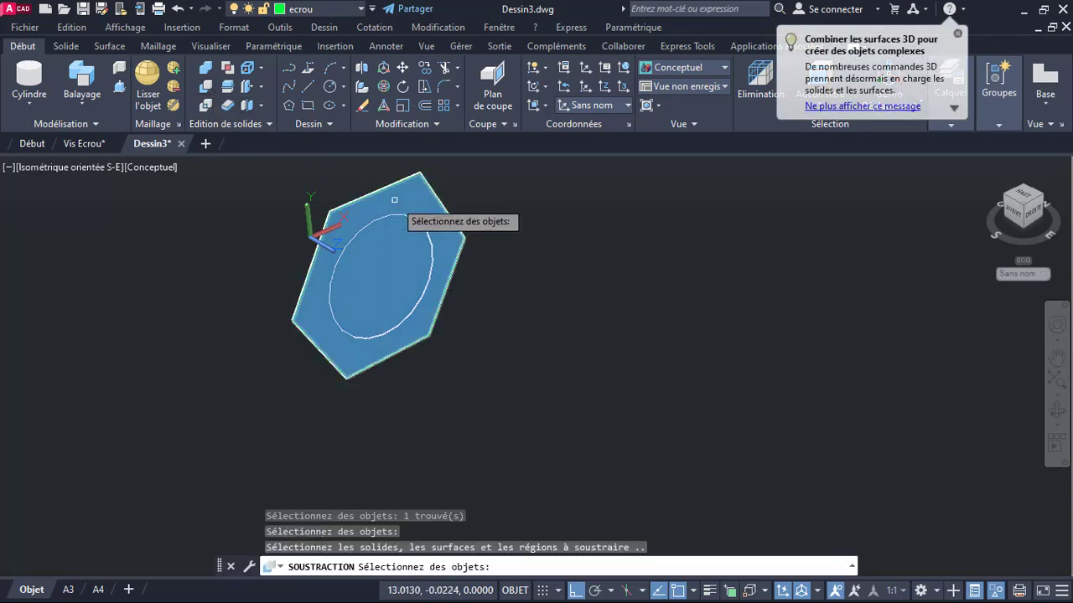
{"action": "left_click", "coordinate": [422, 244]}
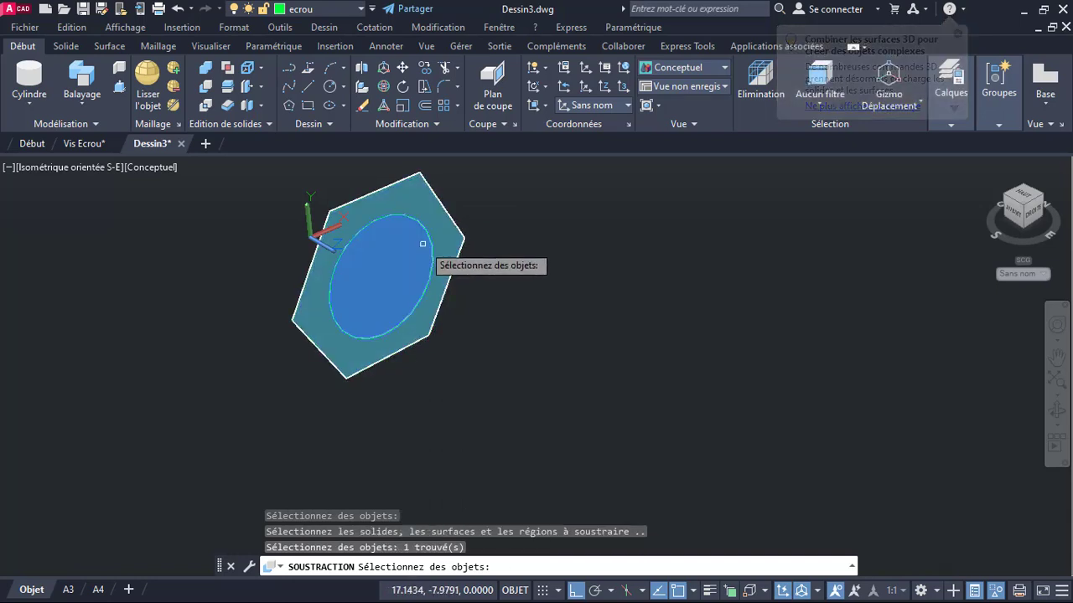
{"action": "key", "text": "Return"}
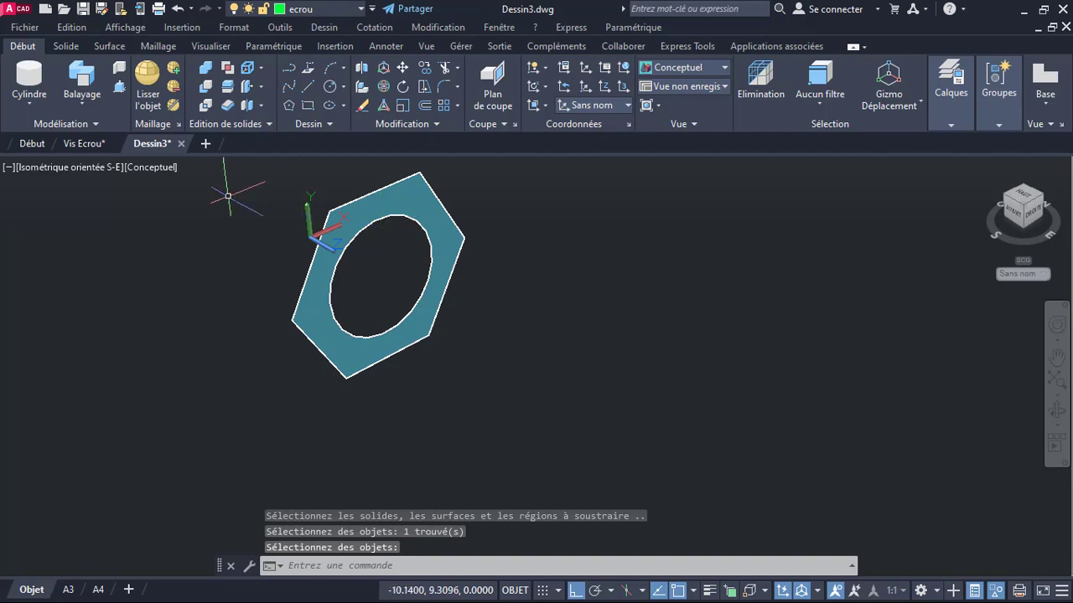
Extrude the holed hexagonal region to a height of 10 to form the nut body
{"action": "left_click", "coordinate": [91, 124]}
{"action": "left_click", "coordinate": [81, 103]}
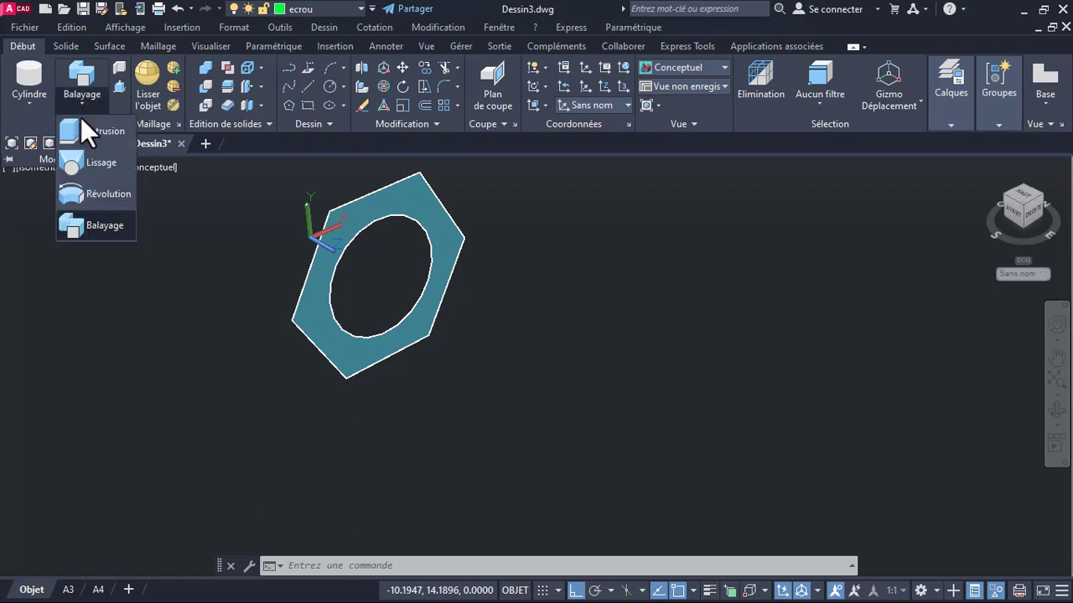
{"action": "left_click", "coordinate": [92, 135]}
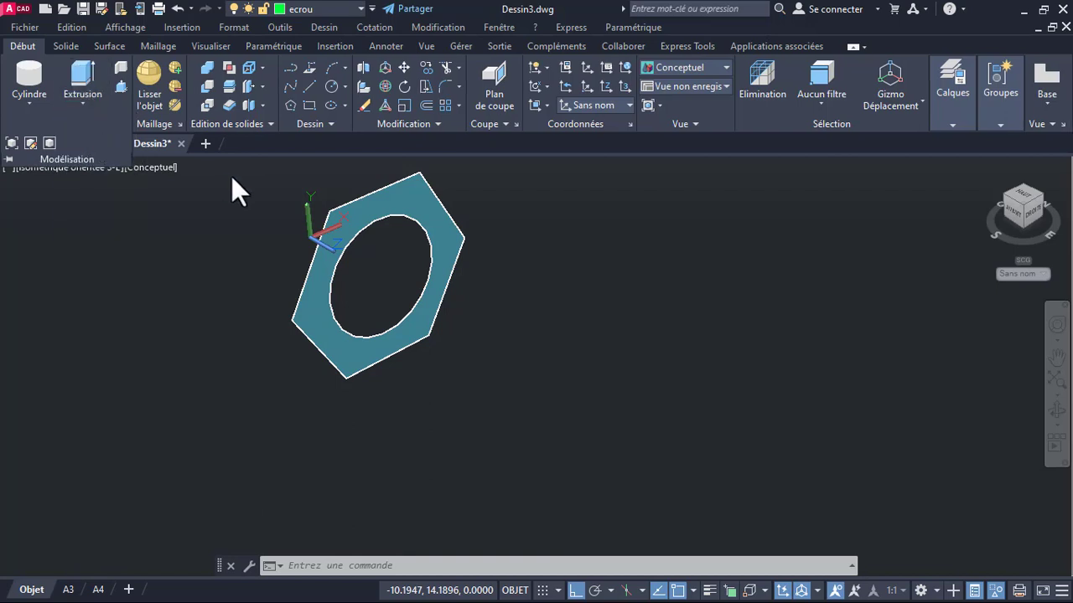
{"action": "left_click", "coordinate": [423, 205]}
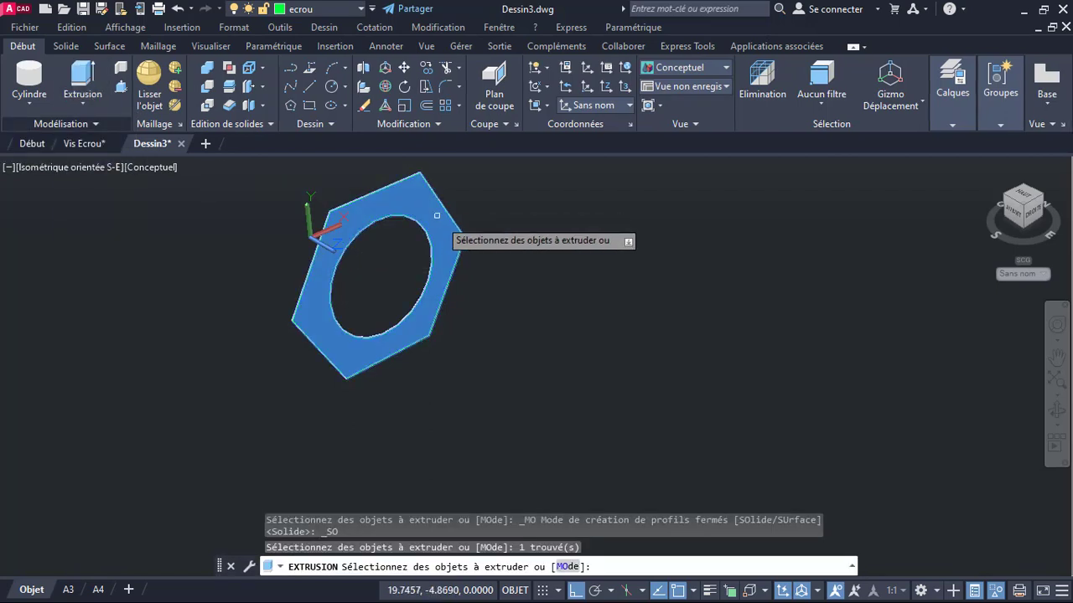
{"action": "key", "text": "Return"}
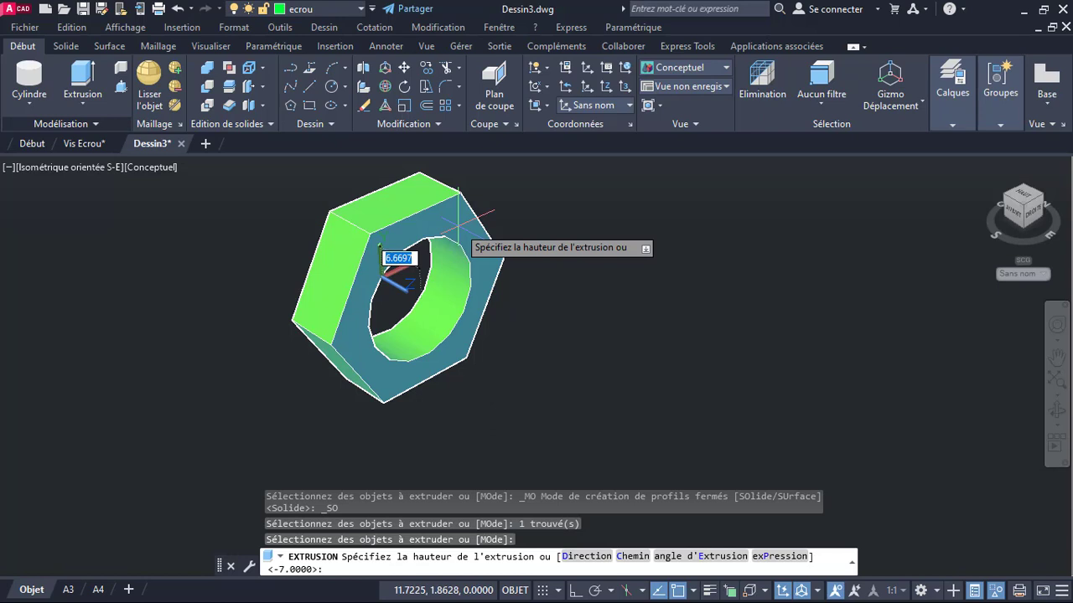
{"action": "type", "text": "10"}
{"action": "key", "text": "Return"}
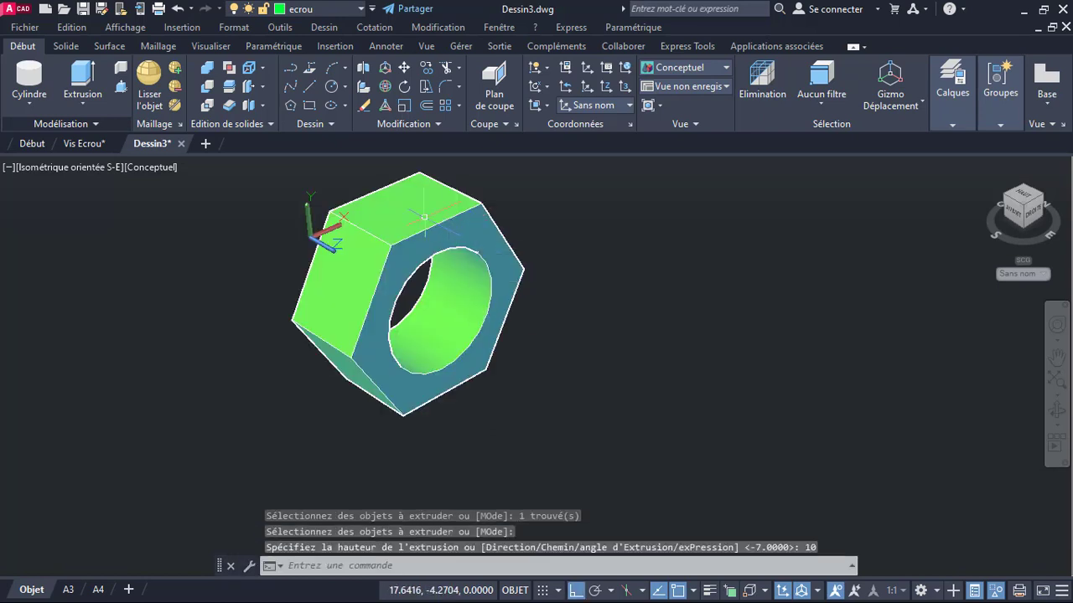
End the object isolation to redisplay the hidden screw together with the extruded nut
{"action": "left_click", "coordinate": [424, 217]}
{"action": "key", "text": "Escape"}
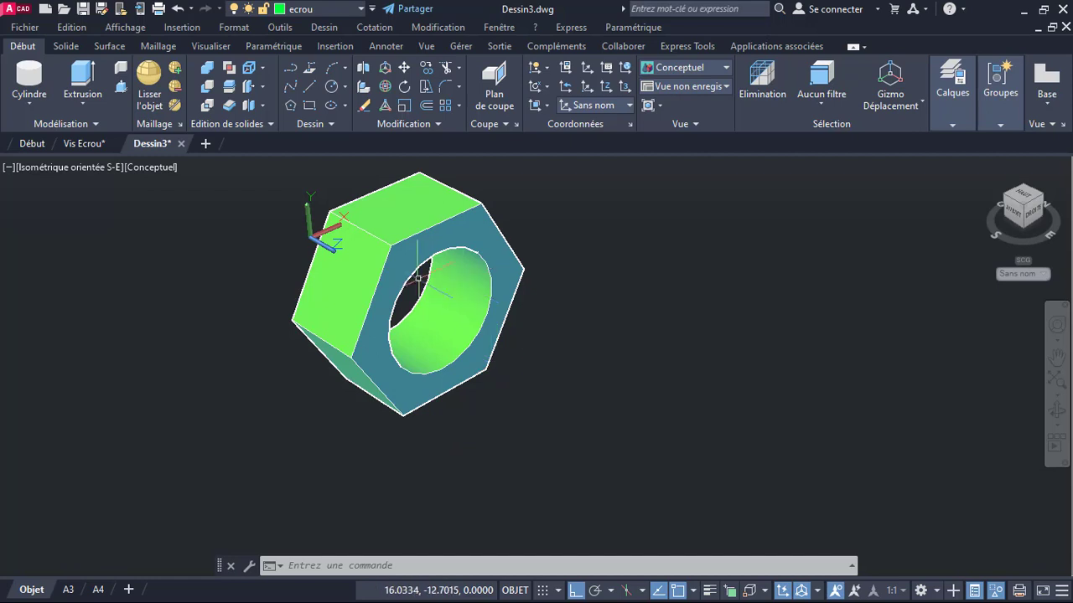
{"action": "scroll", "coordinate": [414, 275], "scroll_direction": "up", "scroll_amount": 2}
{"action": "scroll", "coordinate": [408, 273], "scroll_direction": "down", "scroll_amount": 2}
{"action": "scroll", "coordinate": [540, 371], "scroll_direction": "down", "scroll_amount": 1}
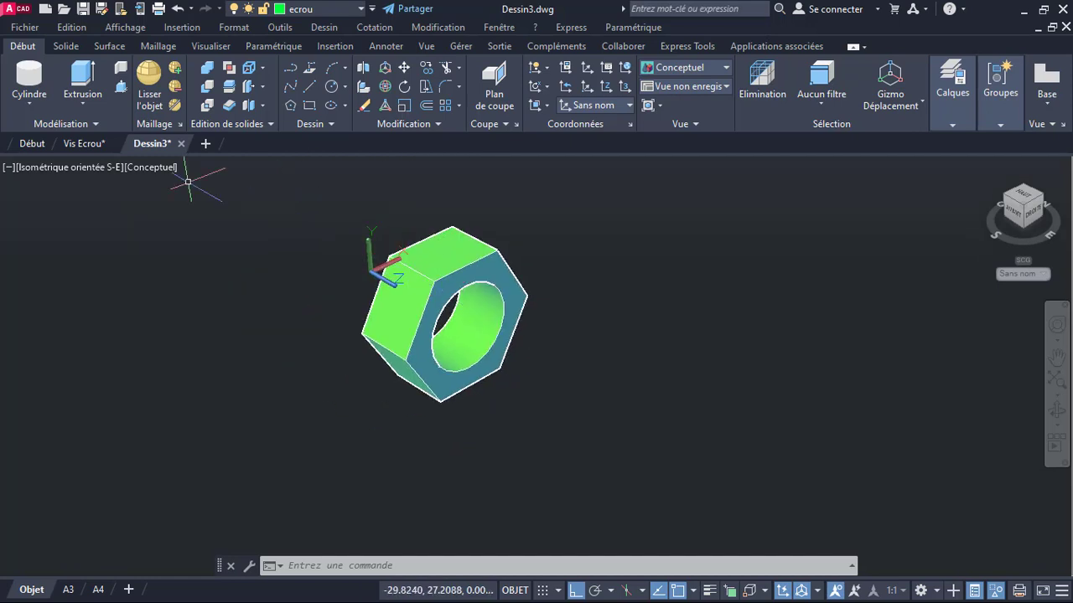
{"action": "left_click", "coordinate": [995, 590]}
{"action": "left_click", "coordinate": [989, 579]}
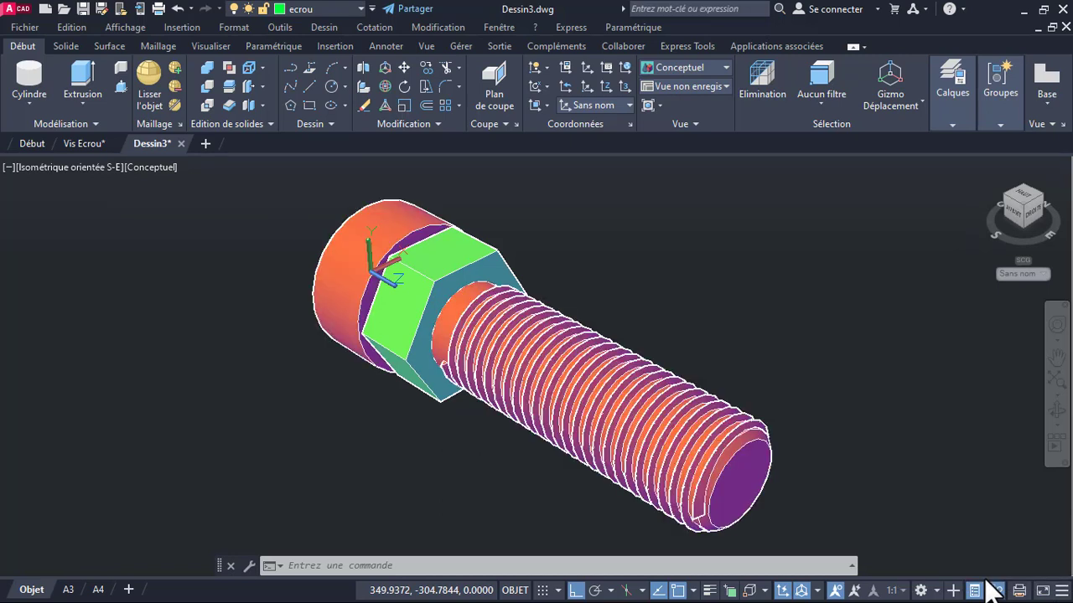
Move the nut along the screw's axis with the move gizmo, onto the middle of the threaded shank
{"action": "left_click", "coordinate": [435, 268]}
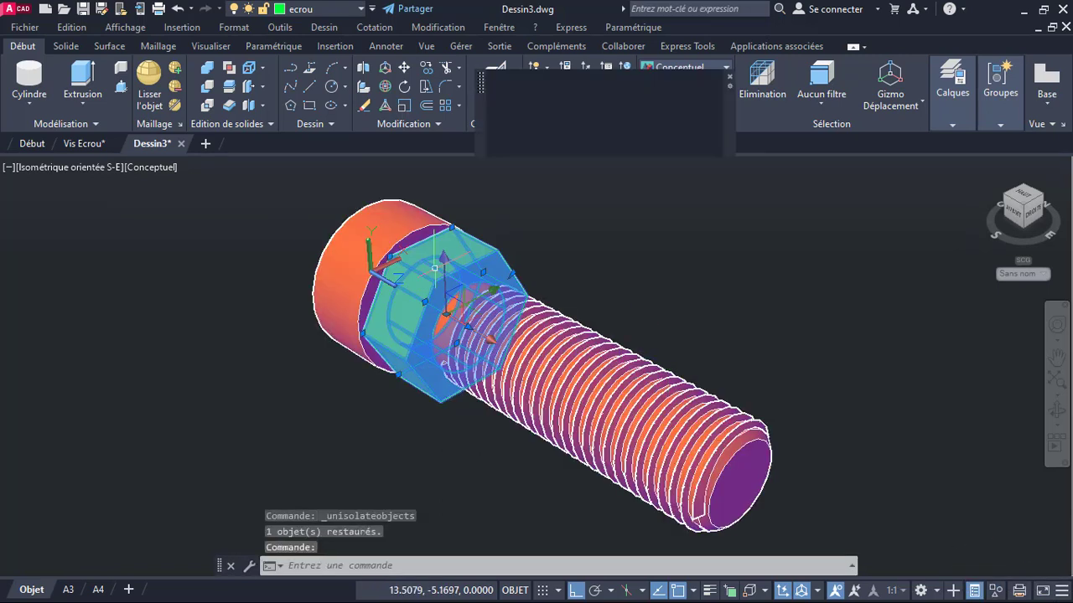
{"action": "left_click", "coordinate": [488, 337]}
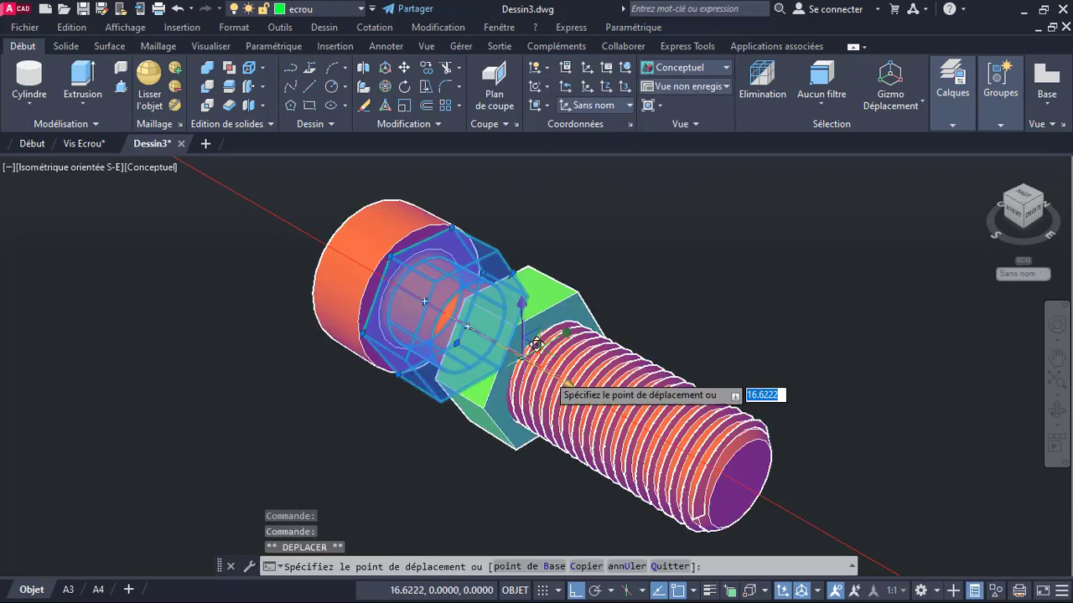
{"action": "left_click", "coordinate": [578, 379]}
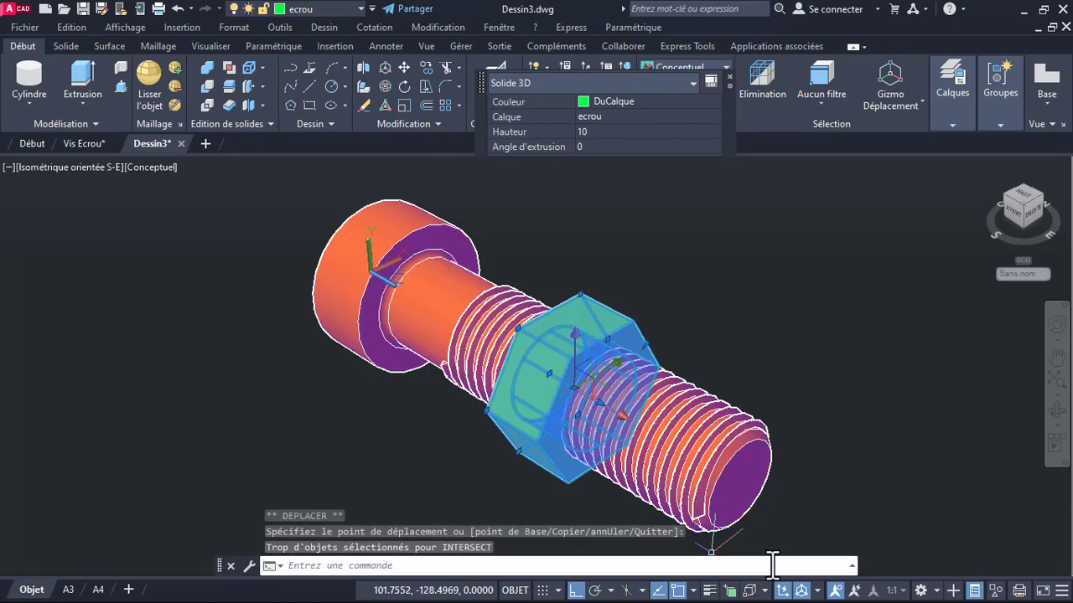
{"action": "left_click", "coordinate": [817, 591]}
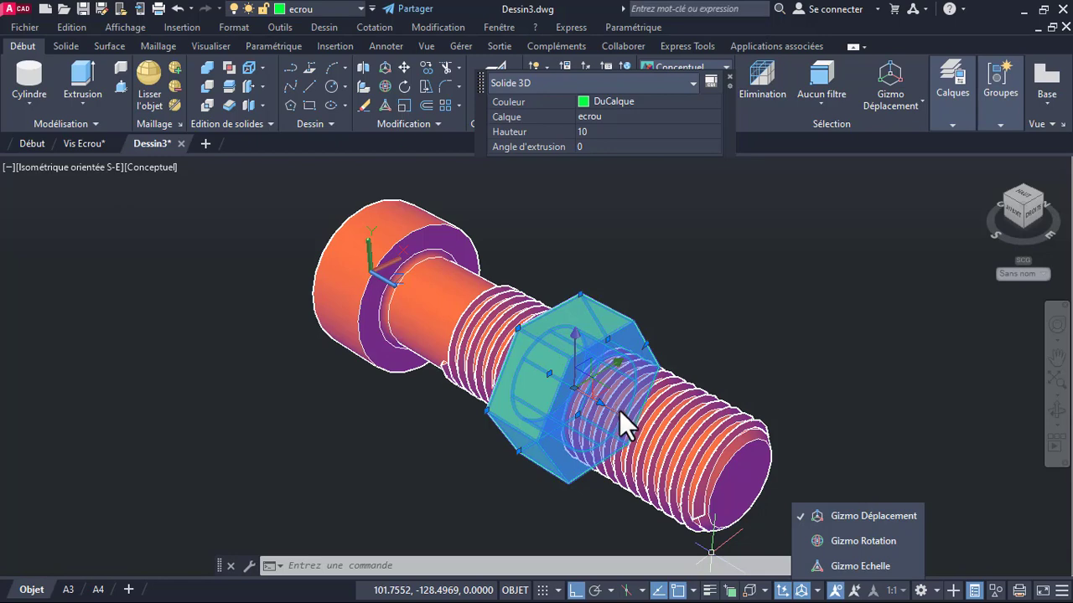
{"action": "key", "text": "Escape"}
{"action": "scroll", "coordinate": [599, 451], "scroll_direction": "up", "scroll_amount": 1}
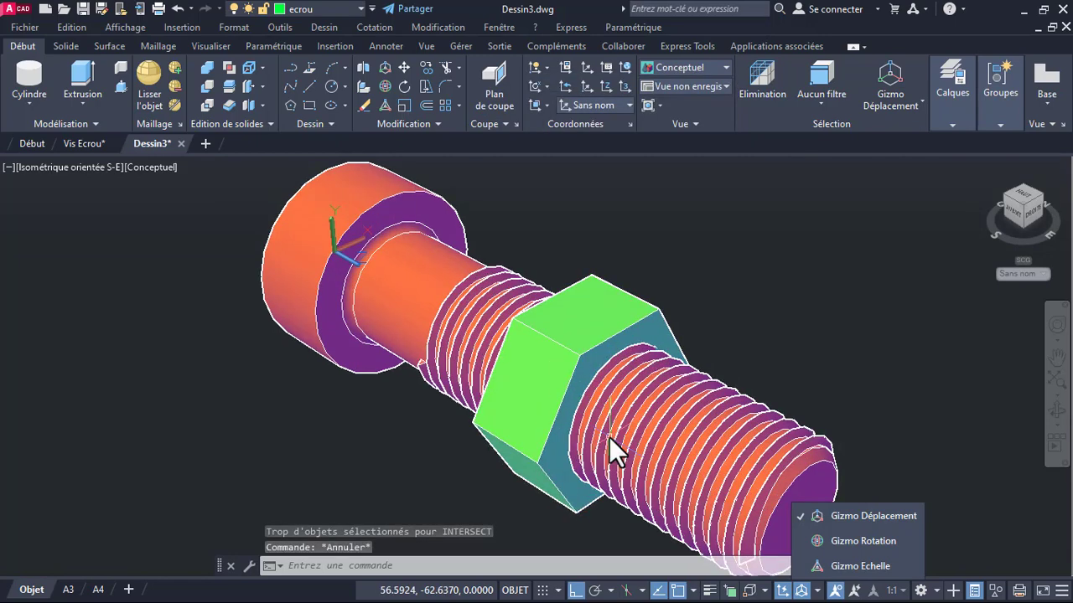
Run an interference check with the screw as first set and the nut as second, keeping the interference solid on closing
{"action": "left_click", "coordinate": [228, 71]}
{"action": "left_click", "coordinate": [231, 70]}
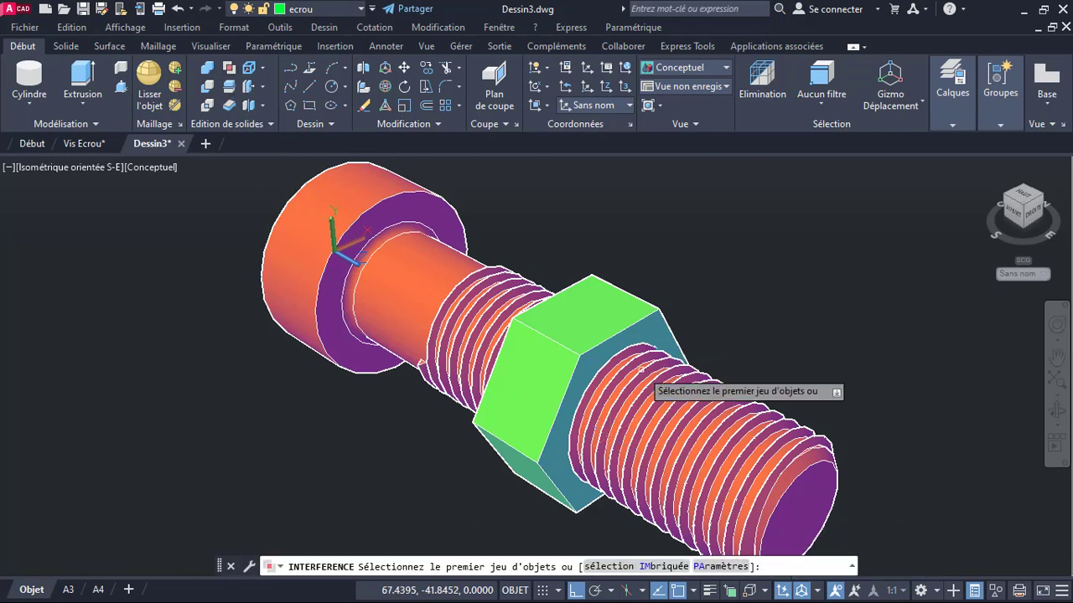
{"action": "left_click", "coordinate": [662, 423]}
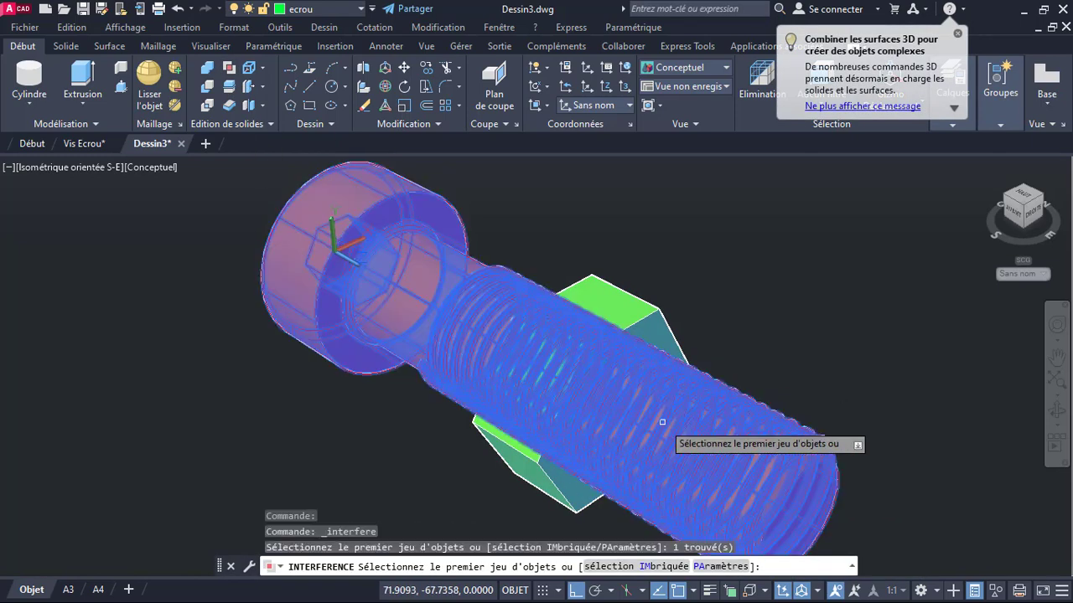
{"action": "key", "text": "Return"}
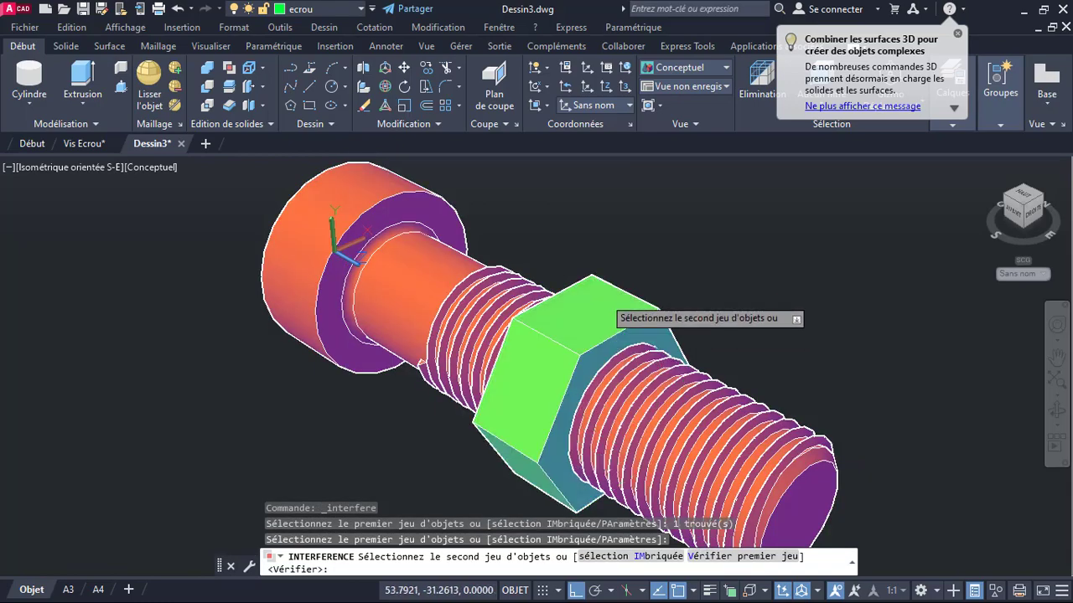
{"action": "left_click", "coordinate": [602, 296]}
{"action": "key", "text": "Return"}
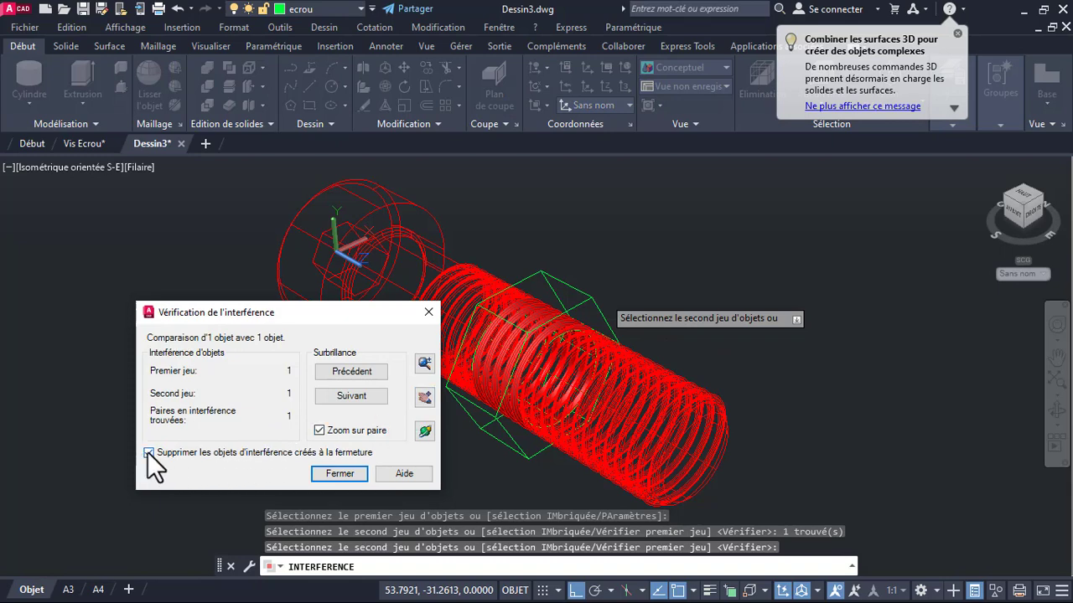
{"action": "left_click", "coordinate": [338, 473]}
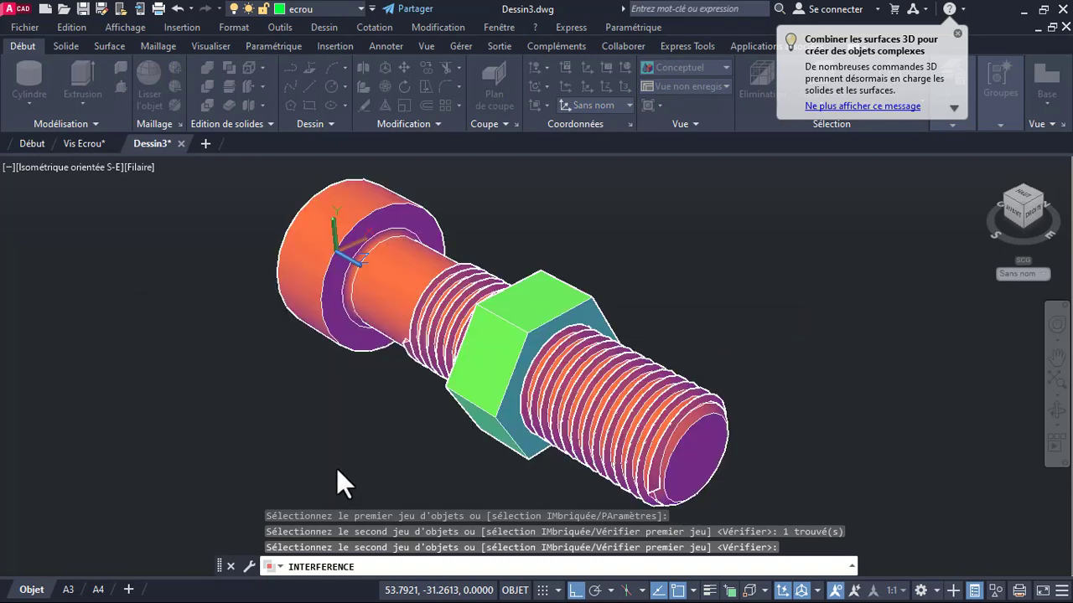
Hide the screw so that only the nut and the interference solid inside its bore are displayed
{"action": "left_click", "coordinate": [450, 312]}
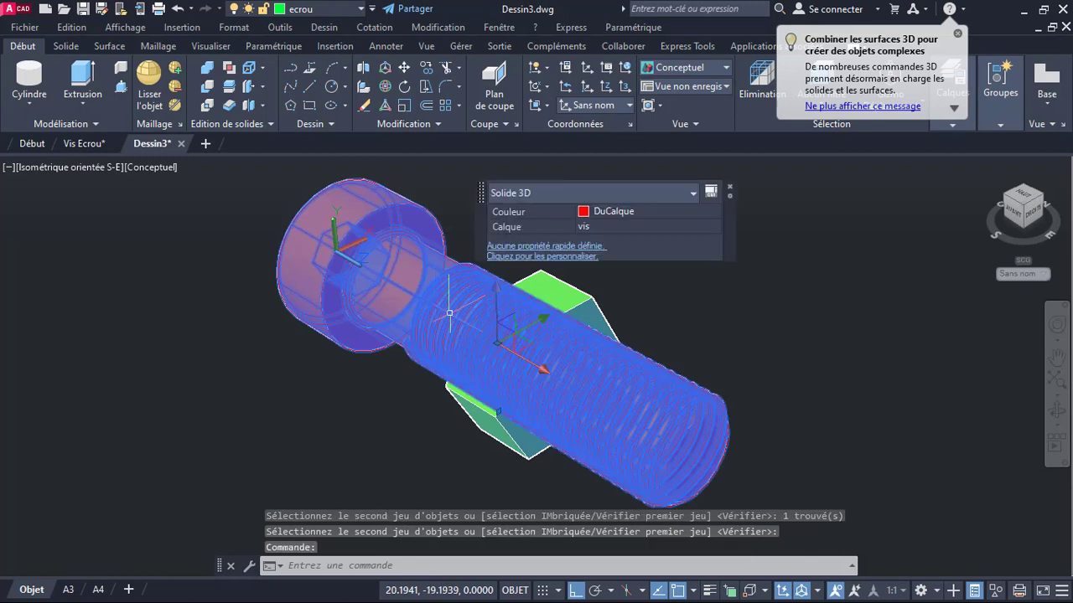
{"action": "left_click", "coordinate": [996, 590]}
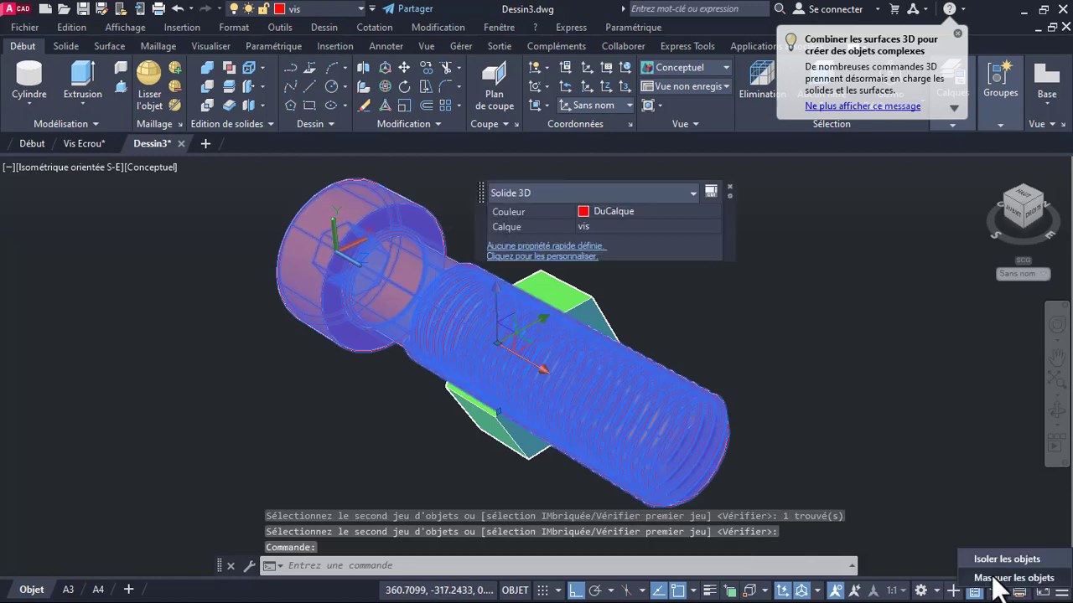
{"action": "left_click", "coordinate": [980, 577]}
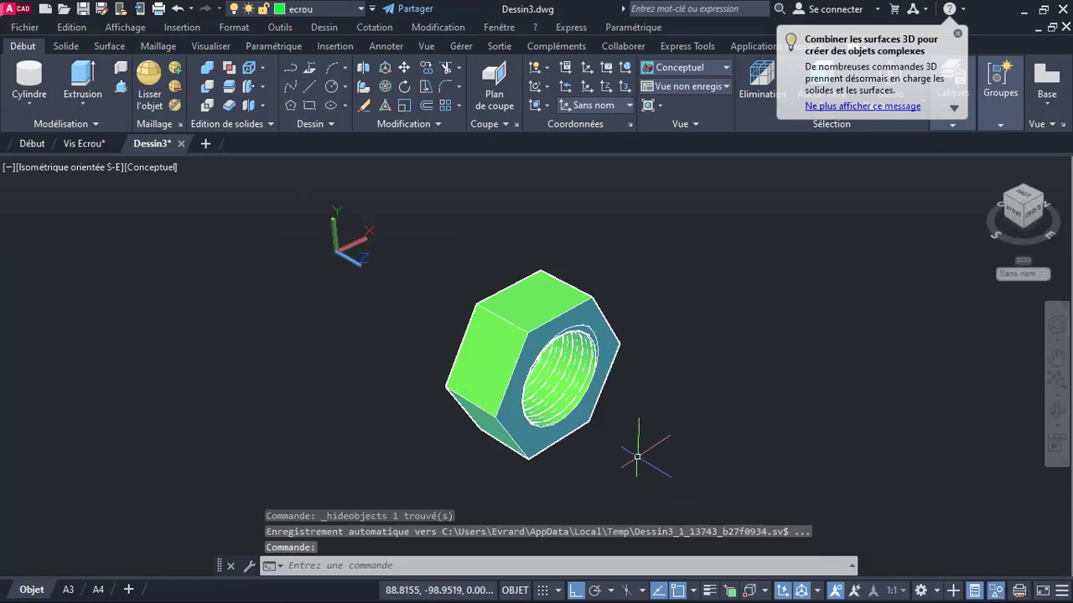
{"action": "scroll", "coordinate": [540, 361], "scroll_direction": "up", "scroll_amount": 4}
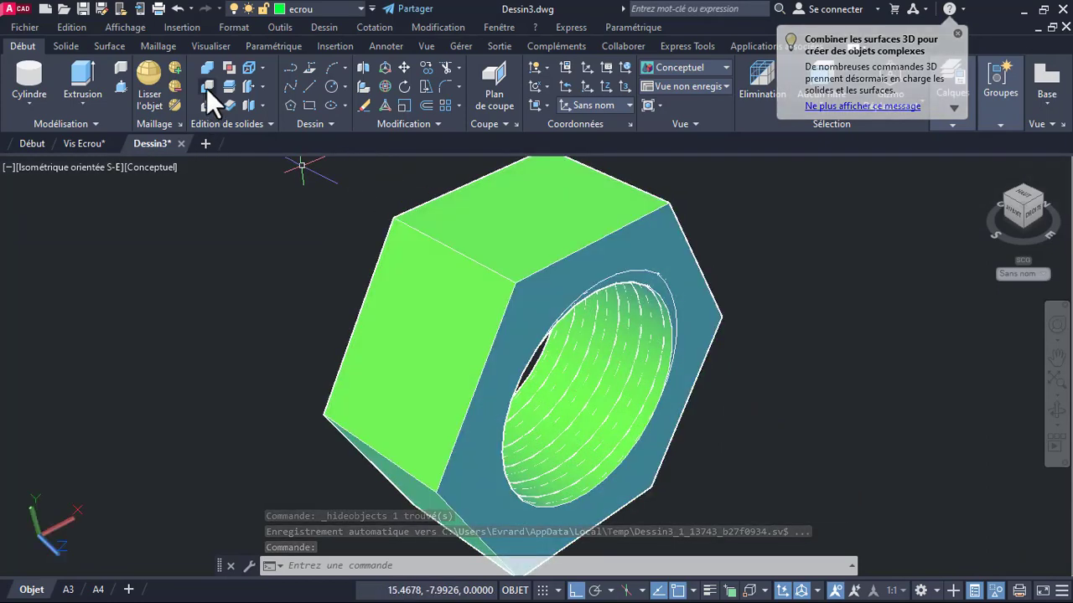
Subtract the helical interference solid from the nut to cut its internal thread
{"action": "left_click", "coordinate": [206, 87]}
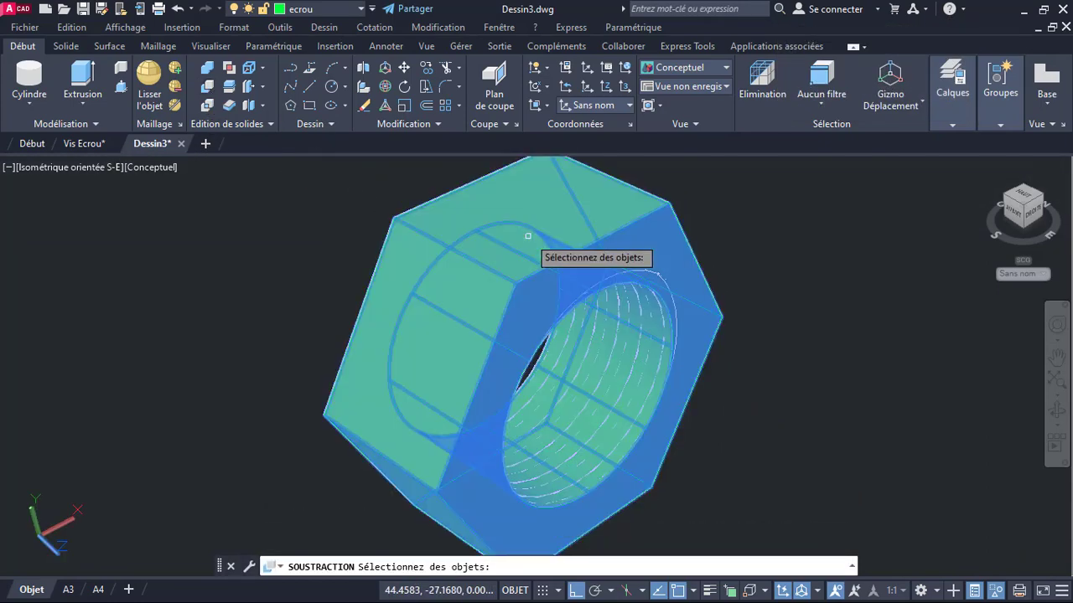
{"action": "left_click", "coordinate": [528, 236]}
{"action": "key", "text": "Return"}
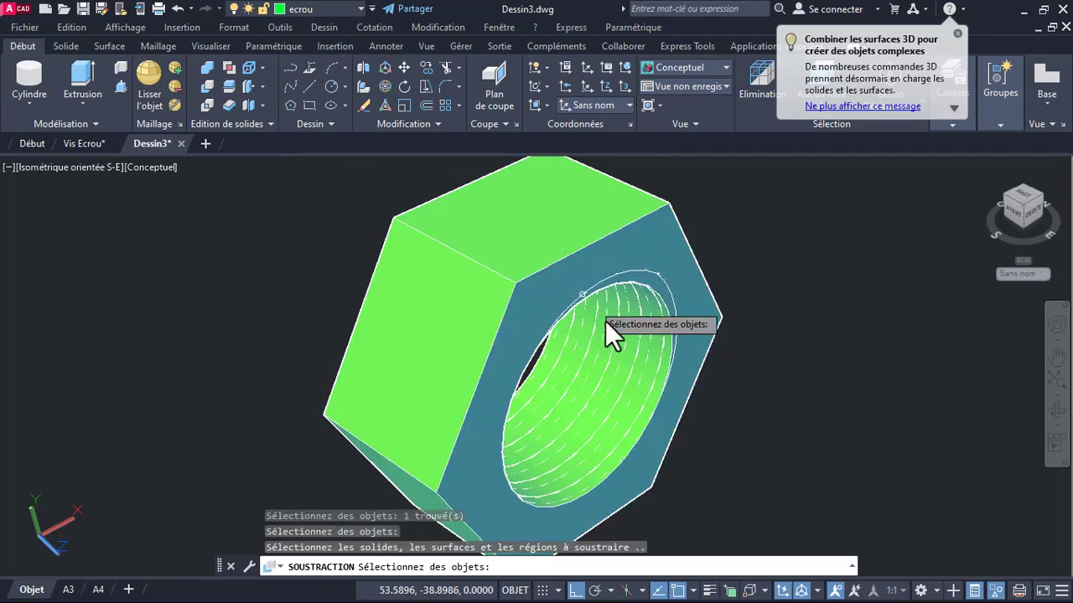
{"action": "scroll", "coordinate": [607, 332], "scroll_direction": "up", "scroll_amount": 1}
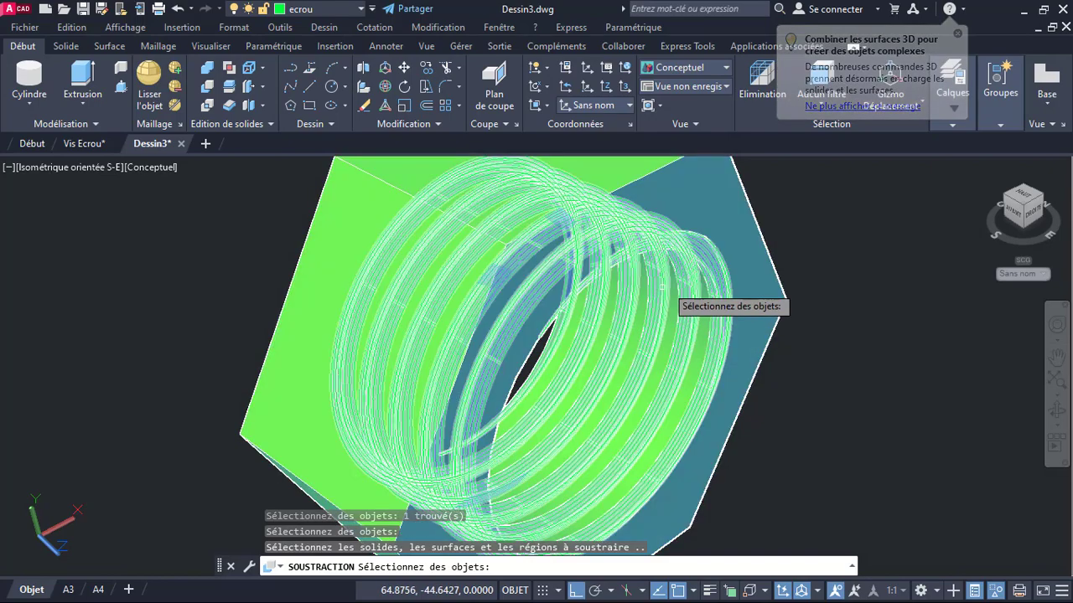
{"action": "left_click", "coordinate": [661, 286]}
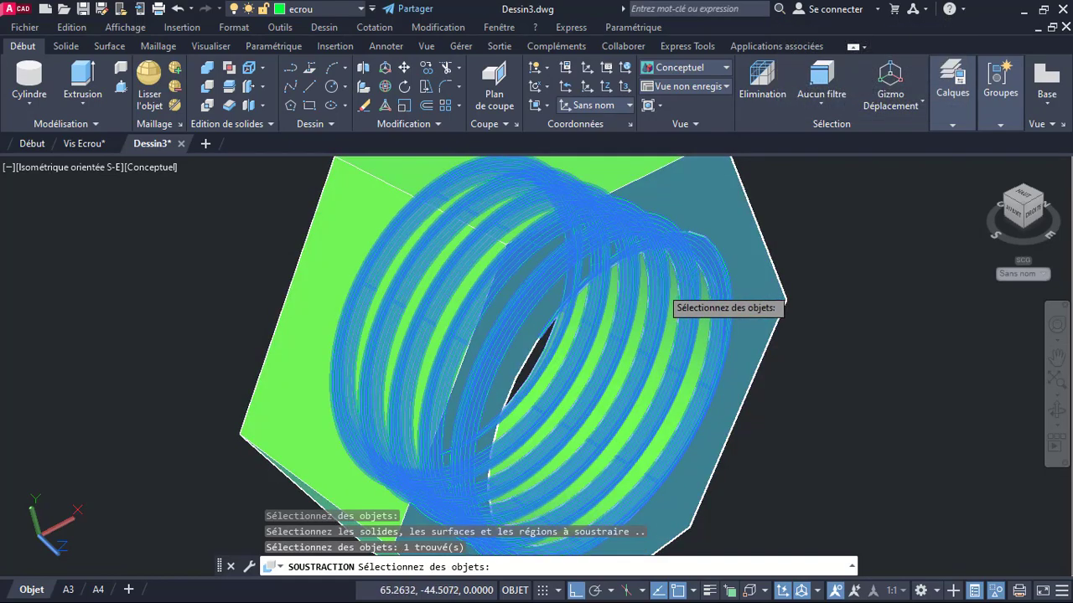
{"action": "key", "text": "Return"}
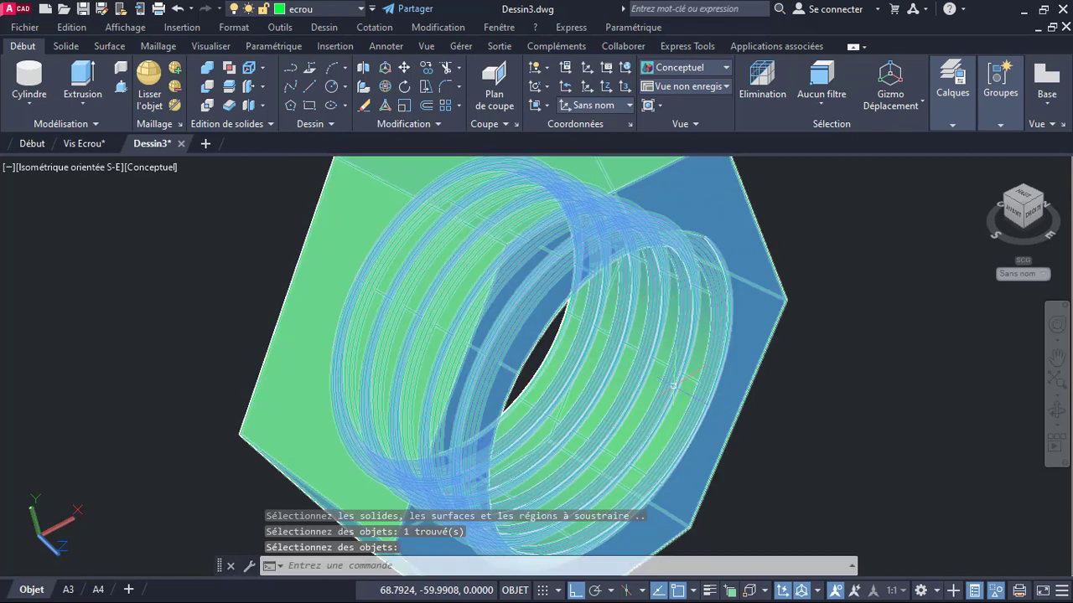
{"action": "scroll", "coordinate": [673, 387], "scroll_direction": "down", "scroll_amount": 4}
{"action": "key", "text": "Escape"}
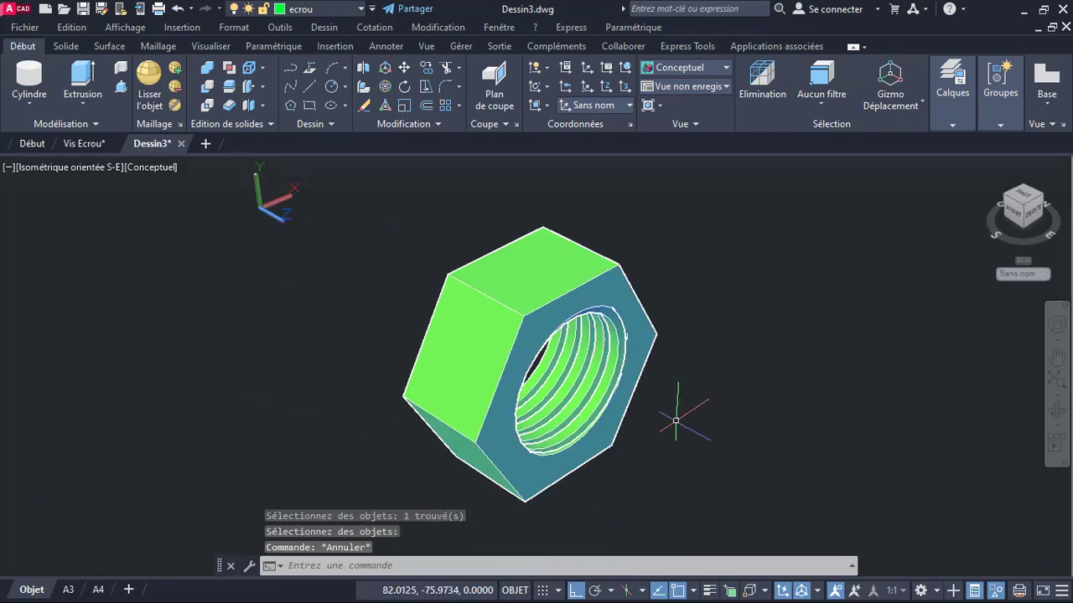
Inspect the nut's internal thread, and bring the hidden screw back into display
{"action": "scroll", "coordinate": [603, 408], "scroll_direction": "up", "scroll_amount": 3}
{"action": "scroll", "coordinate": [616, 408], "scroll_direction": "up", "scroll_amount": 2}
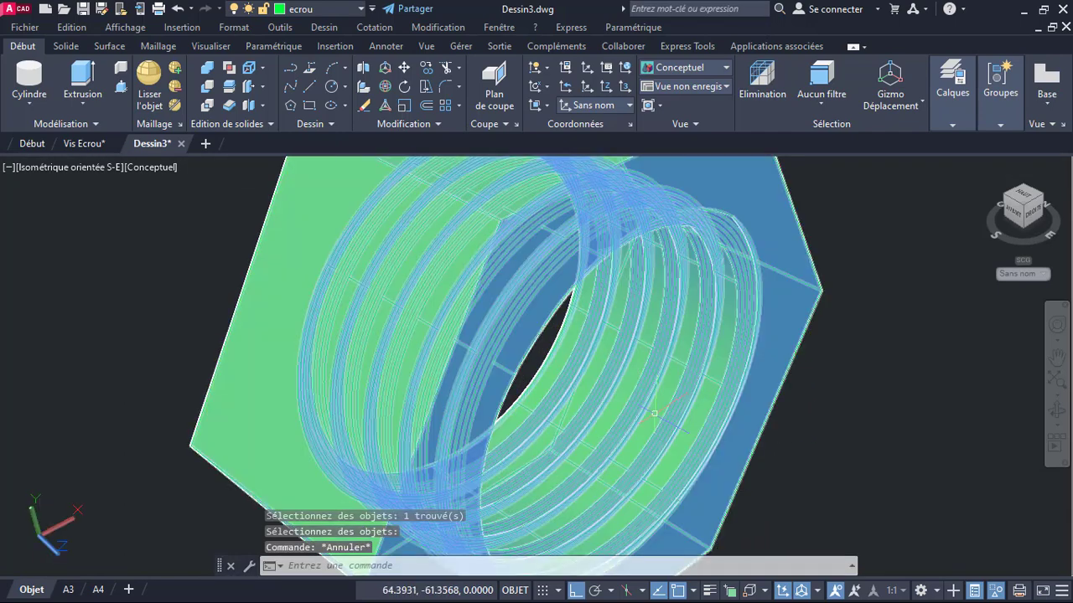
{"action": "middle_click_drag", "start_coordinate": [653, 414], "coordinate": [643, 372]}
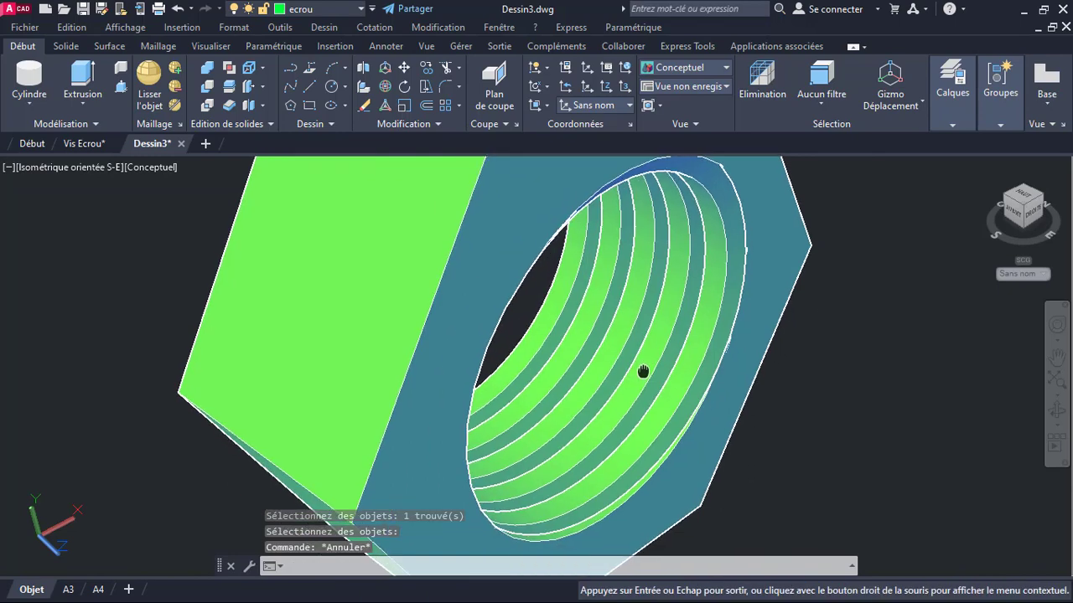
{"action": "scroll", "coordinate": [544, 357], "scroll_direction": "down", "scroll_amount": 2}
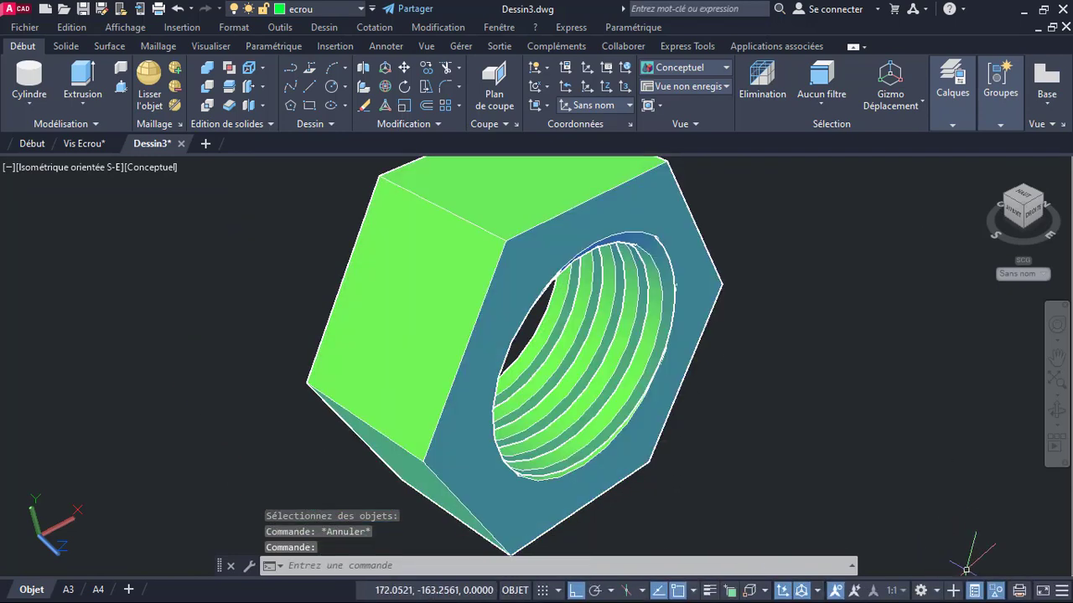
{"action": "left_click", "coordinate": [992, 589]}
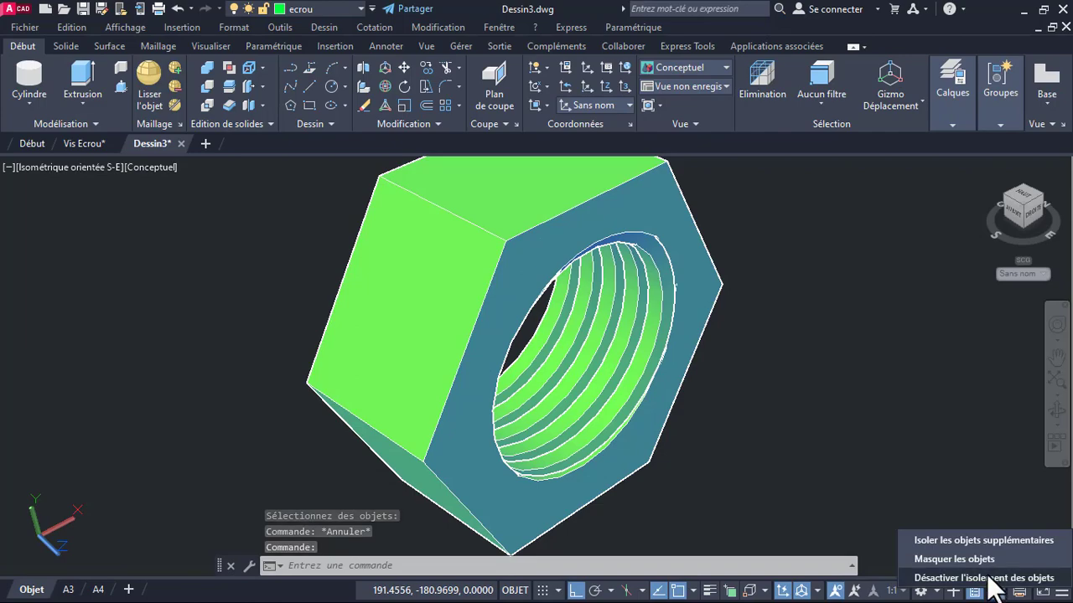
{"action": "left_click", "coordinate": [986, 576]}
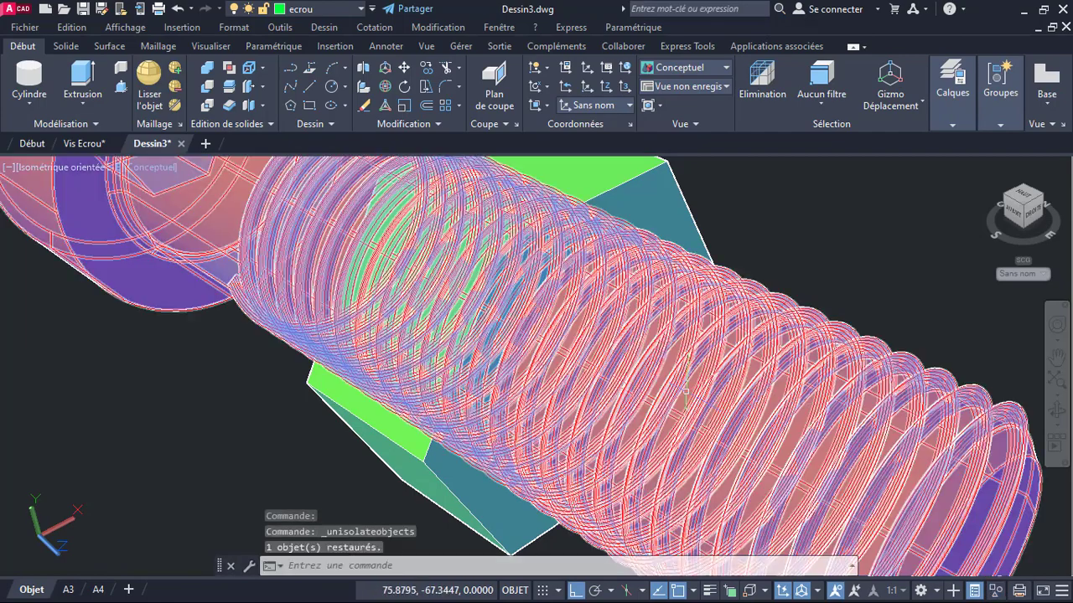
{"action": "scroll", "coordinate": [541, 363], "scroll_direction": "down", "scroll_amount": 3}
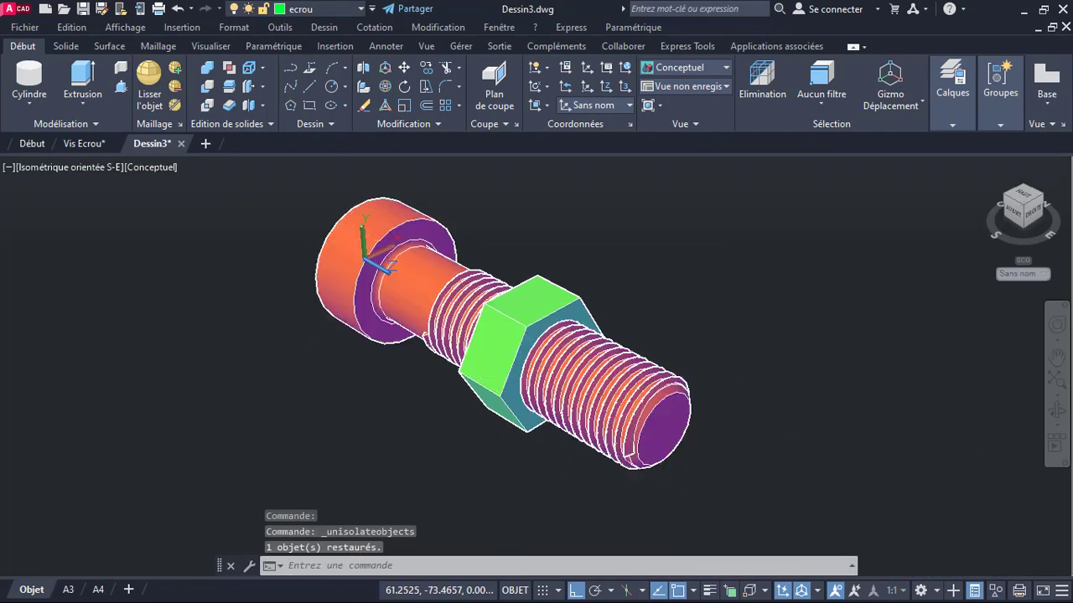
Set the visual style to Réaliste and orbit the screw and nut assembly to a side view
{"action": "middle_click_drag", "start_coordinate": [577, 426], "coordinate": [586, 402]}
{"action": "scroll", "coordinate": [525, 355], "scroll_direction": "down", "scroll_amount": 2}
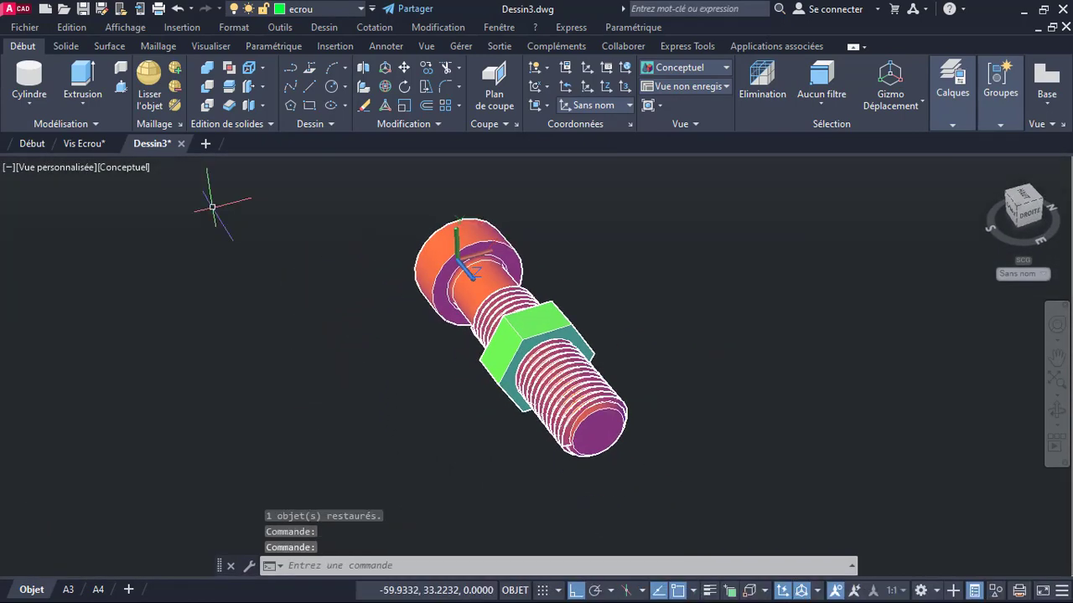
{"action": "left_click", "coordinate": [121, 168]}
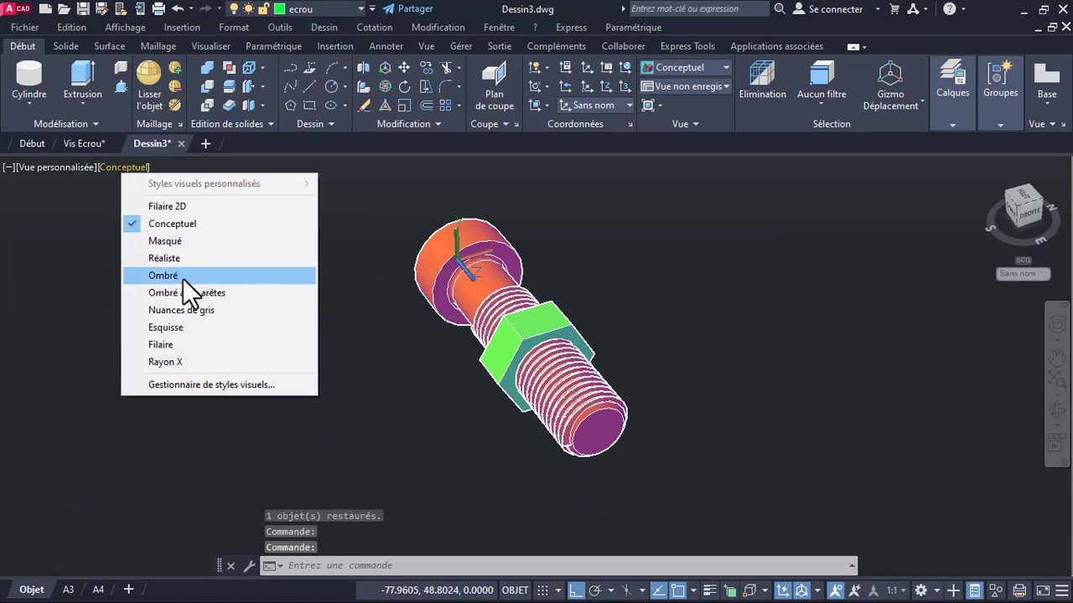
{"action": "left_click", "coordinate": [168, 258]}
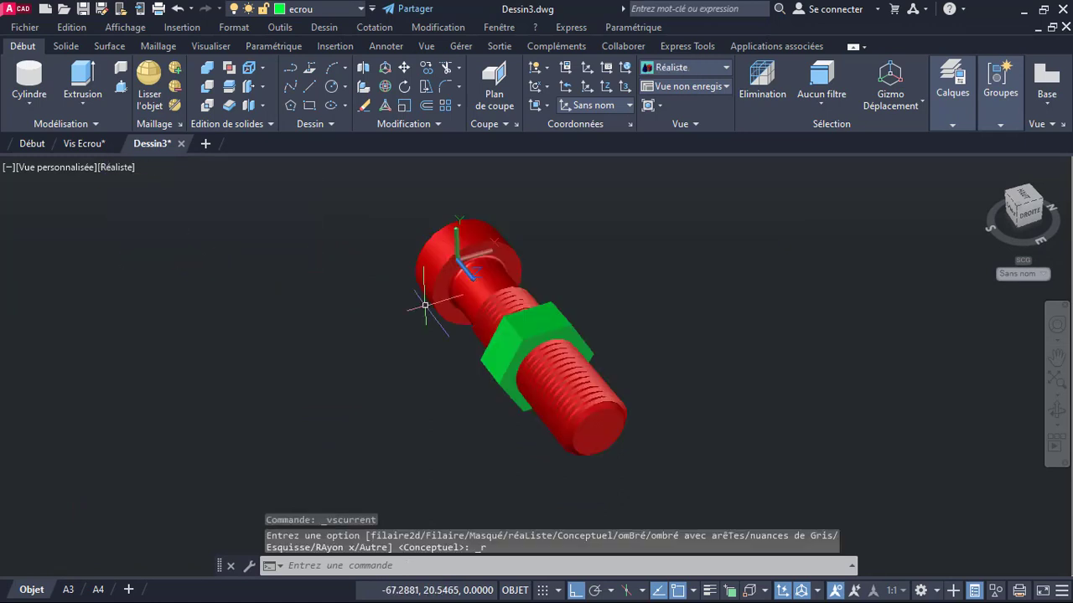
{"action": "middle_click_drag", "start_coordinate": [571, 375], "coordinate": [688, 398], "text": "shift"}
{"action": "scroll", "coordinate": [549, 365], "scroll_direction": "down", "scroll_amount": 2}
{"action": "scroll", "coordinate": [549, 366], "scroll_direction": "up", "scroll_amount": 4}
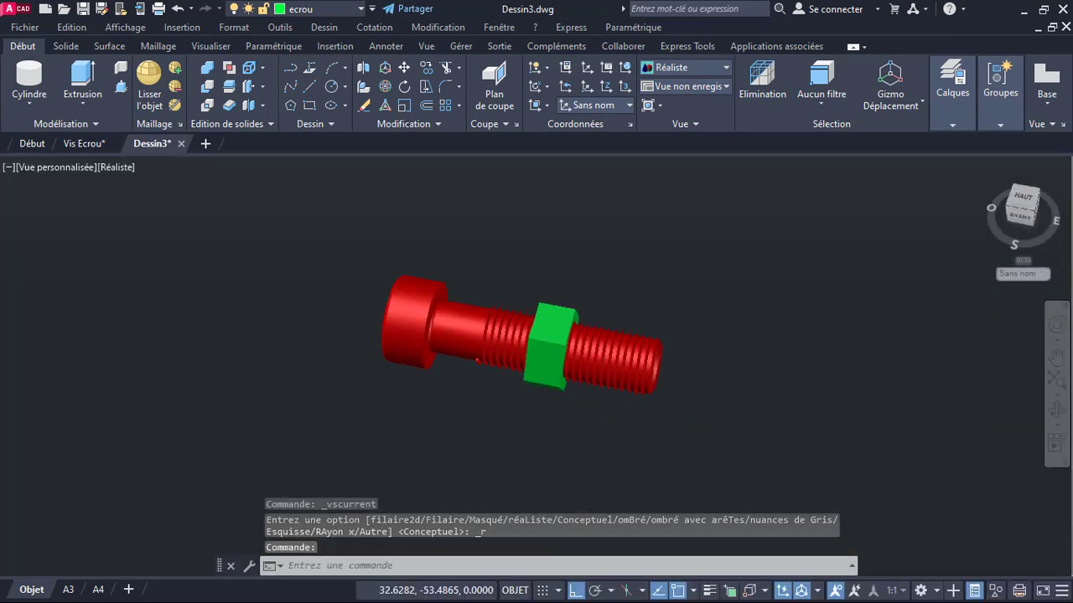
{"action": "scroll", "coordinate": [550, 362], "scroll_direction": "down", "scroll_amount": 2}
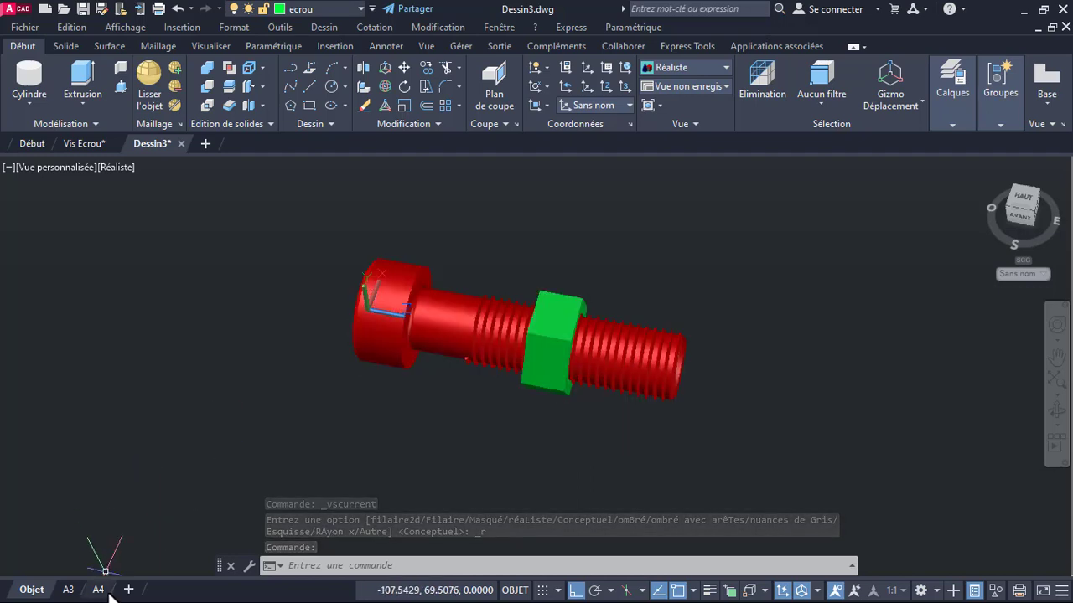
{"action": "mouse_move", "coordinate": [101, 589]}
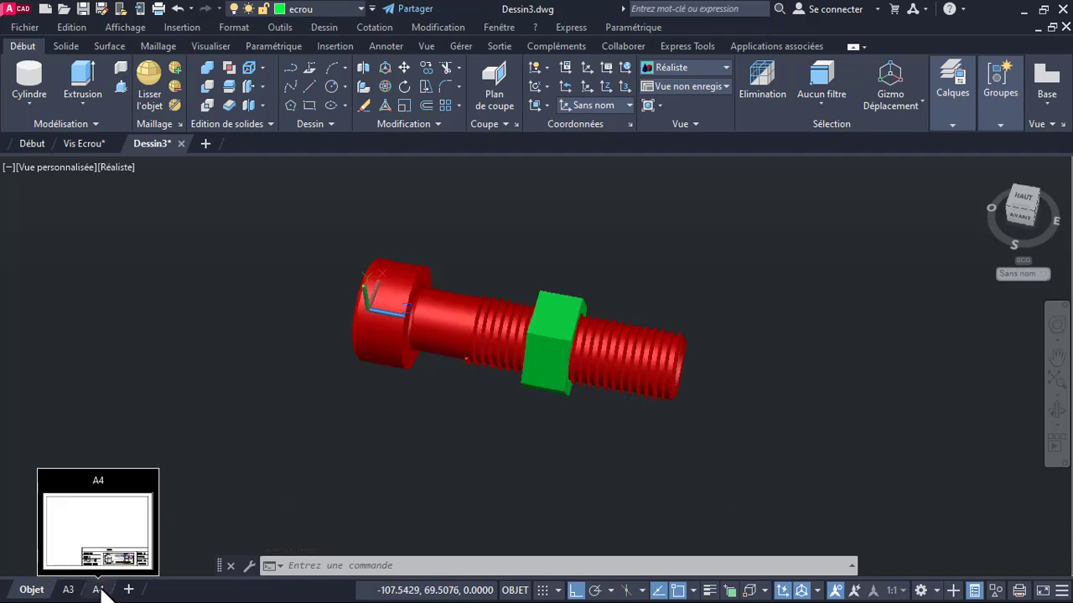